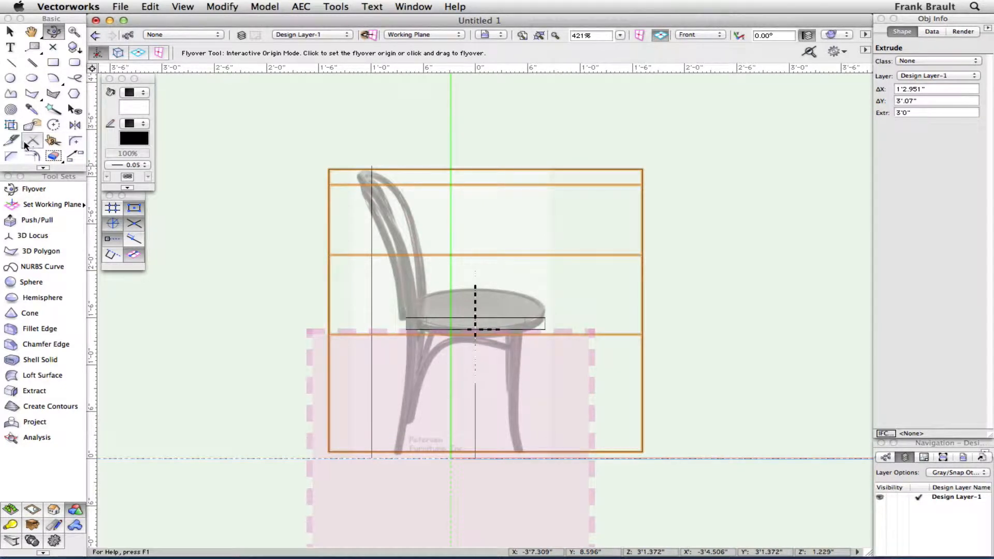
Step: Trace the chair's rear leg and backrest curve on the side image with an open Bezier polyline, declining the backup save
left_click(10, 94)
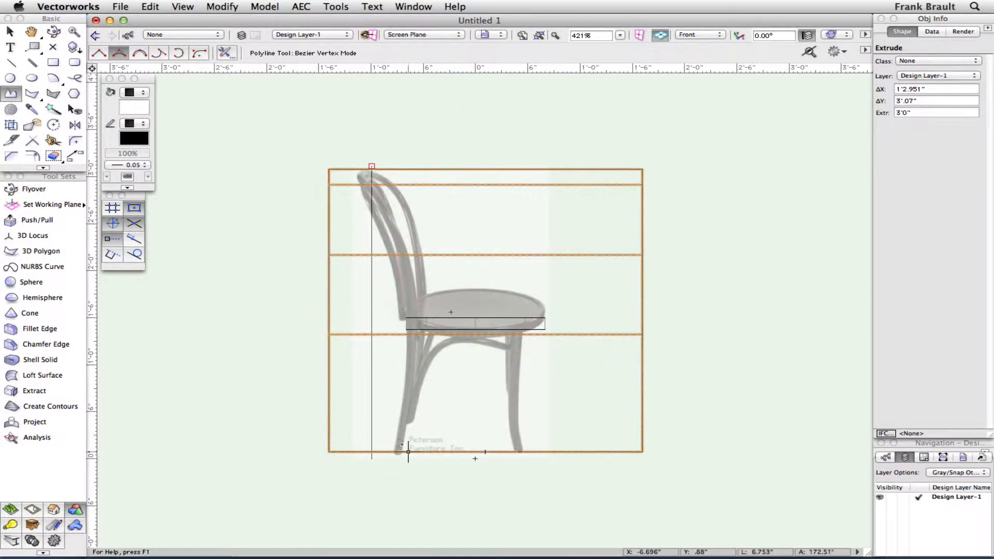
left_click(398, 450)
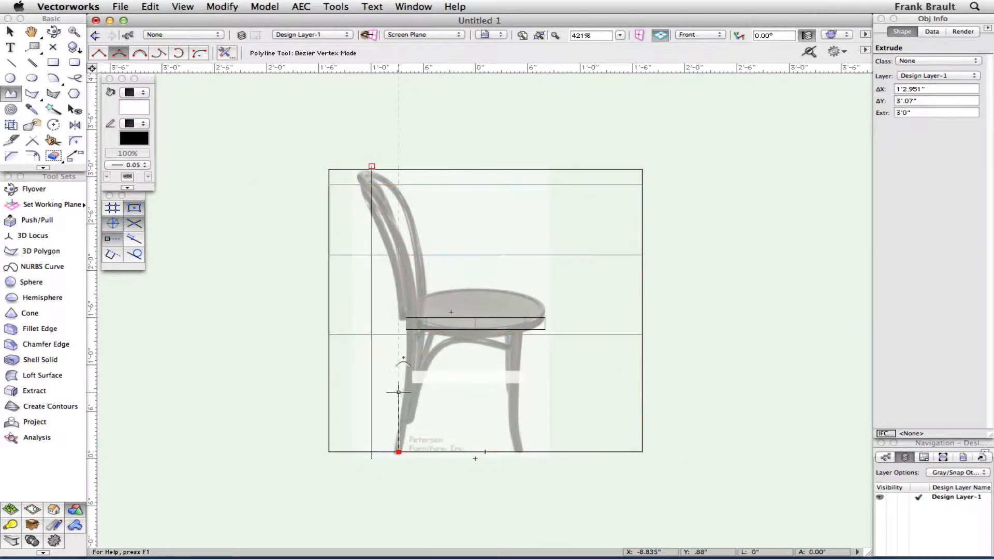
left_click(412, 370)
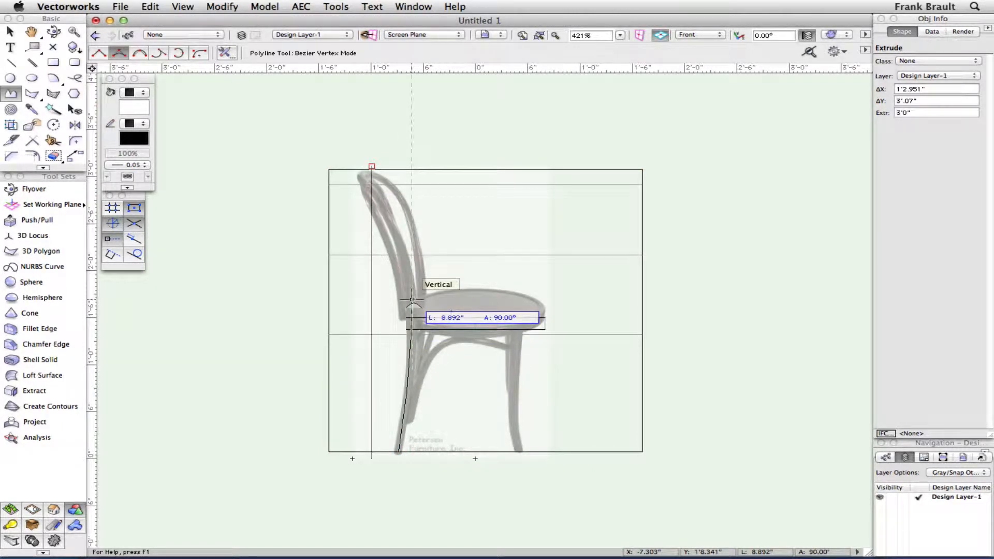
left_click(412, 299)
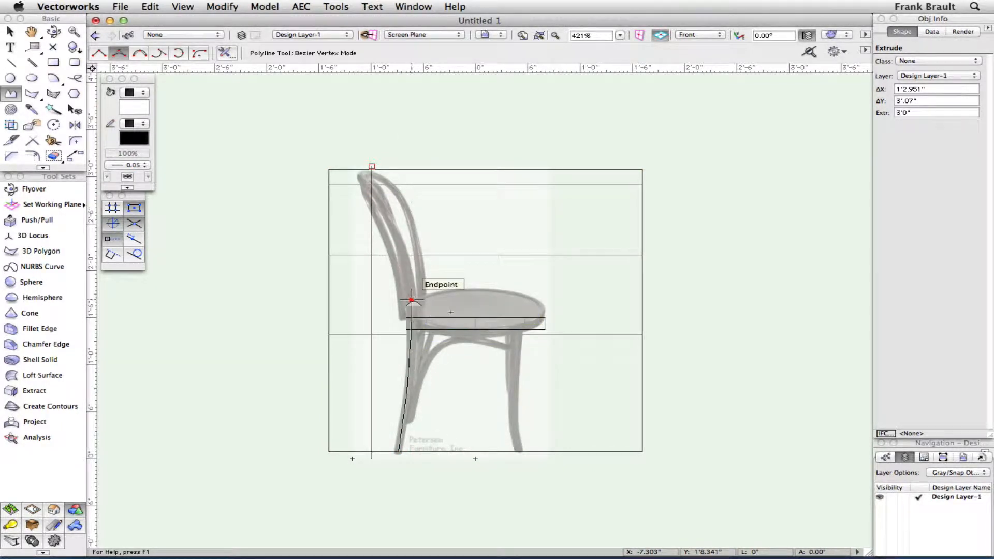
left_click(392, 227)
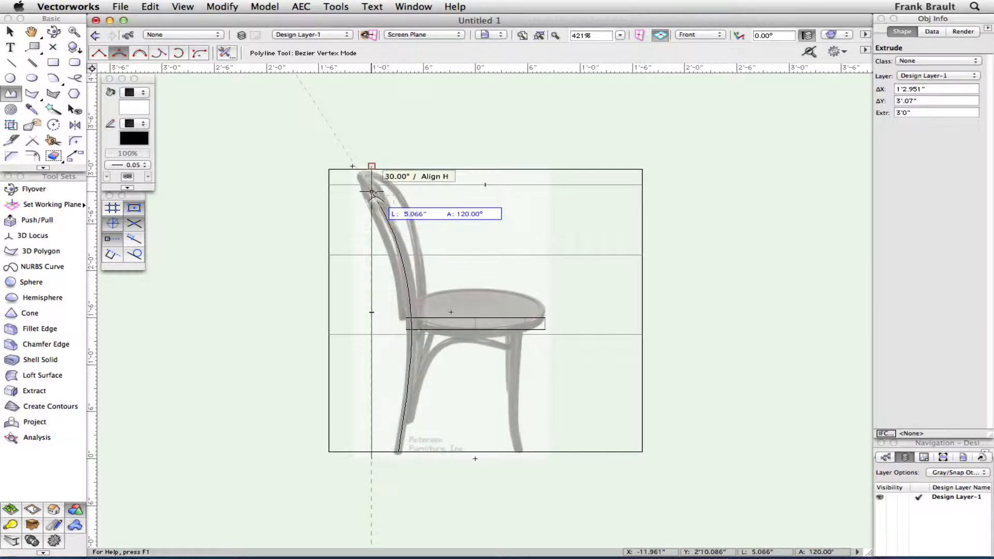
left_click(372, 193)
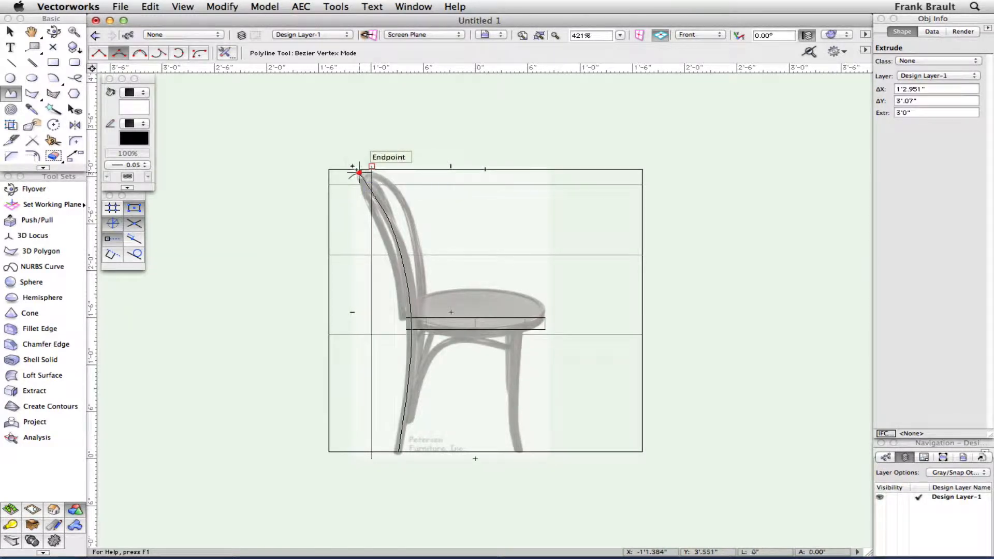
double_click(358, 172)
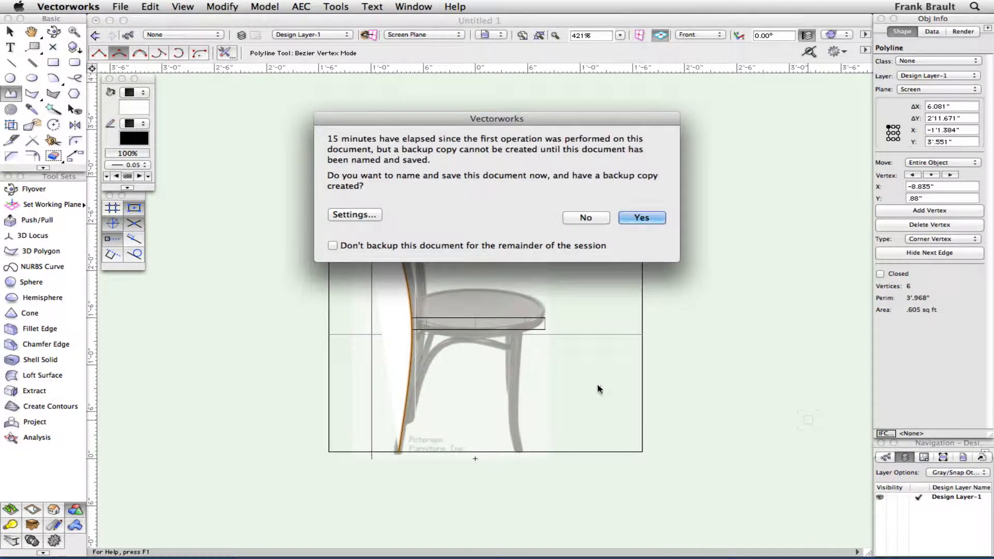
left_click(604, 220)
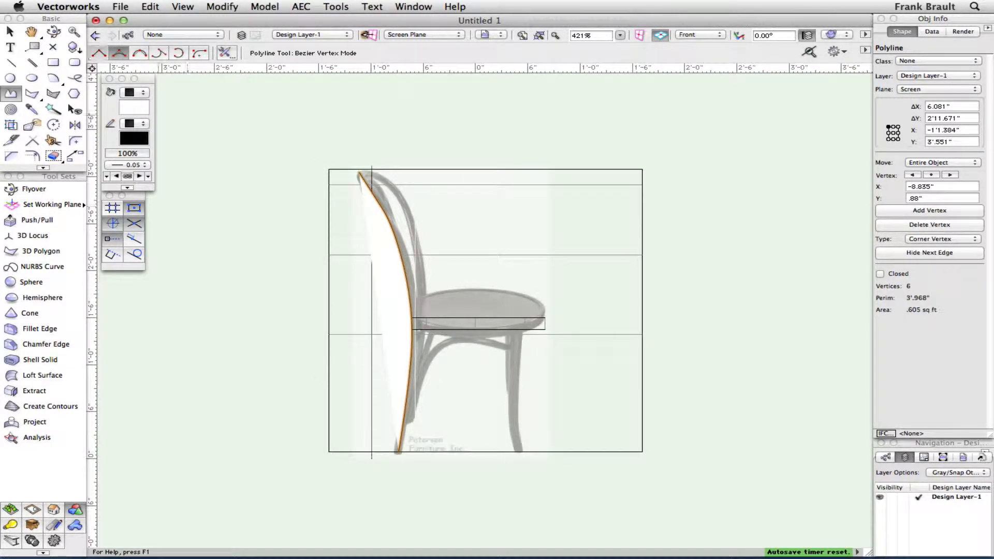
Step: Extrude the traced leg and backrest curve by 3'0"
left_click(53, 32)
left_click_drag(438, 278, 378, 316)
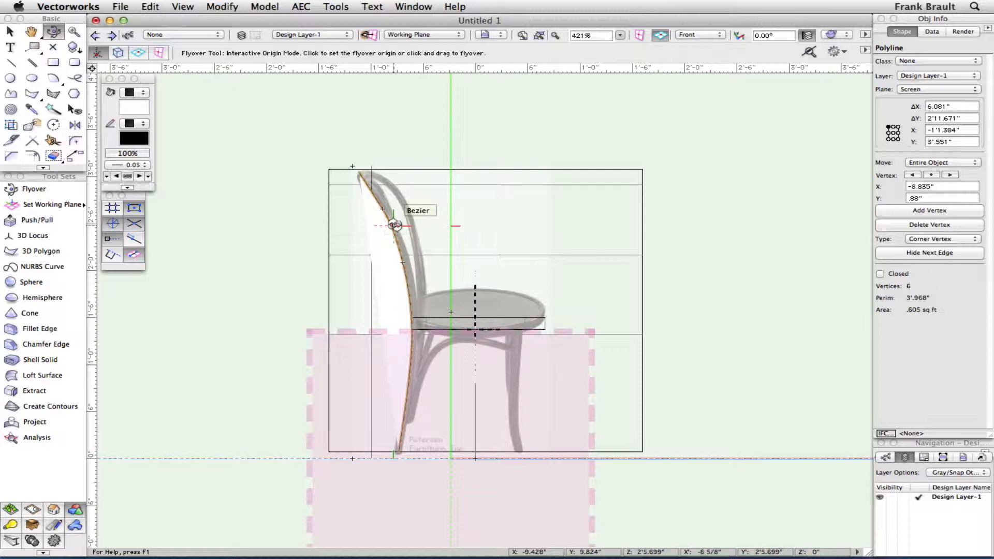
key("super+e")
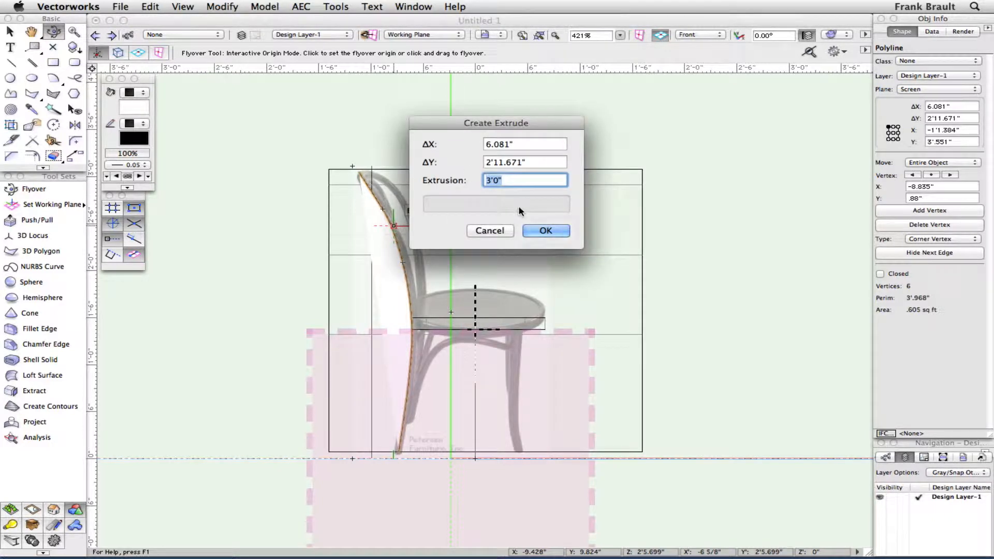
left_click(544, 230)
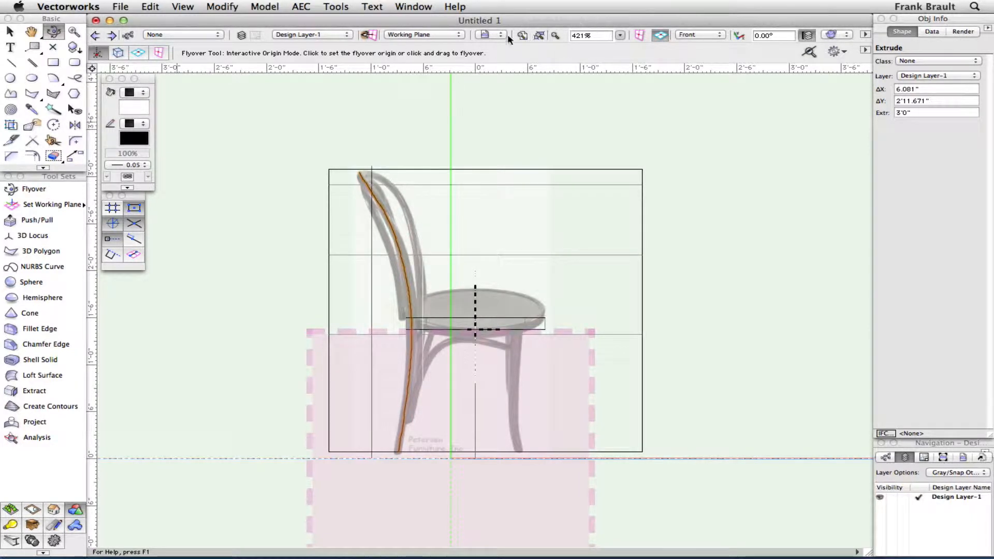
Step: Switch to the Right view and move the new extrusion sideways so it spans the full width of the chair image
left_click(699, 34)
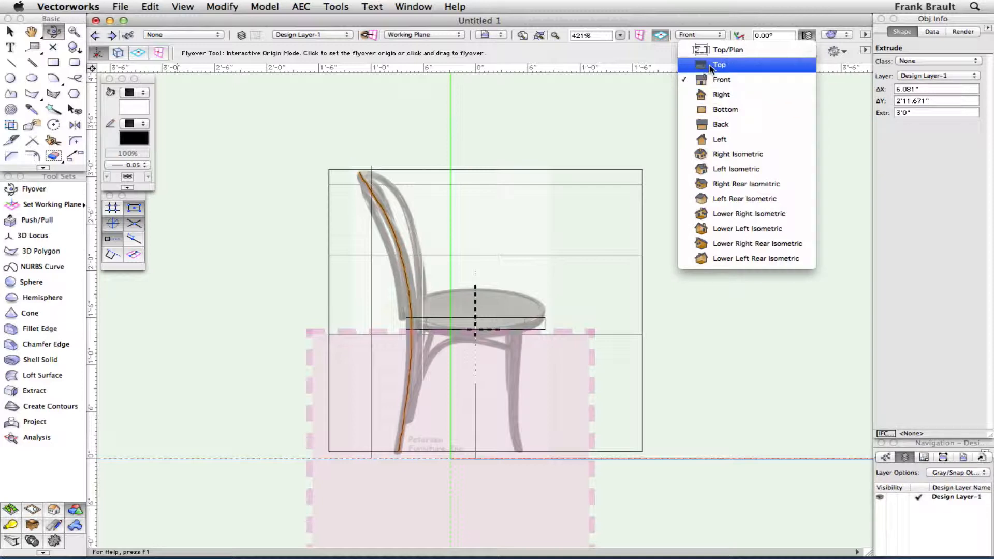
left_click(721, 94)
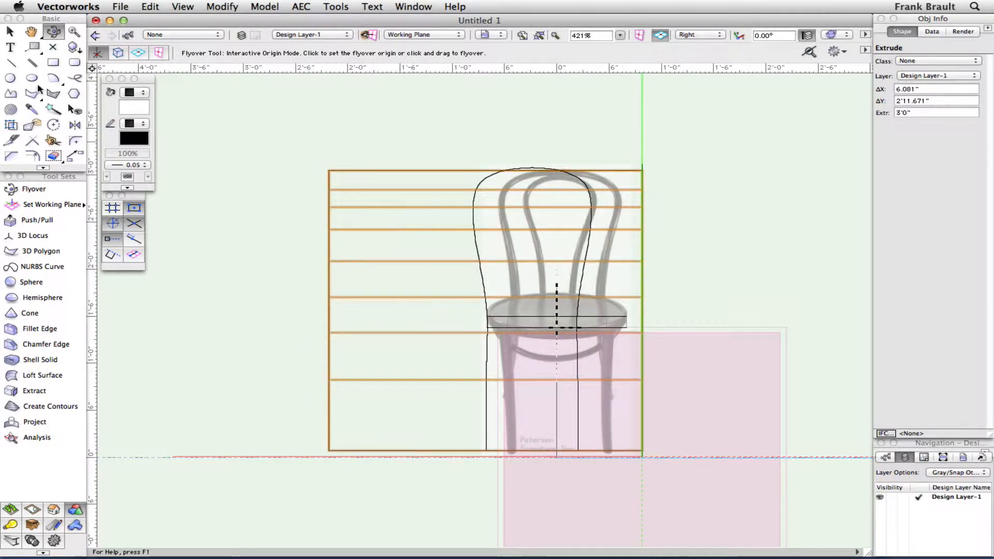
left_click(9, 32)
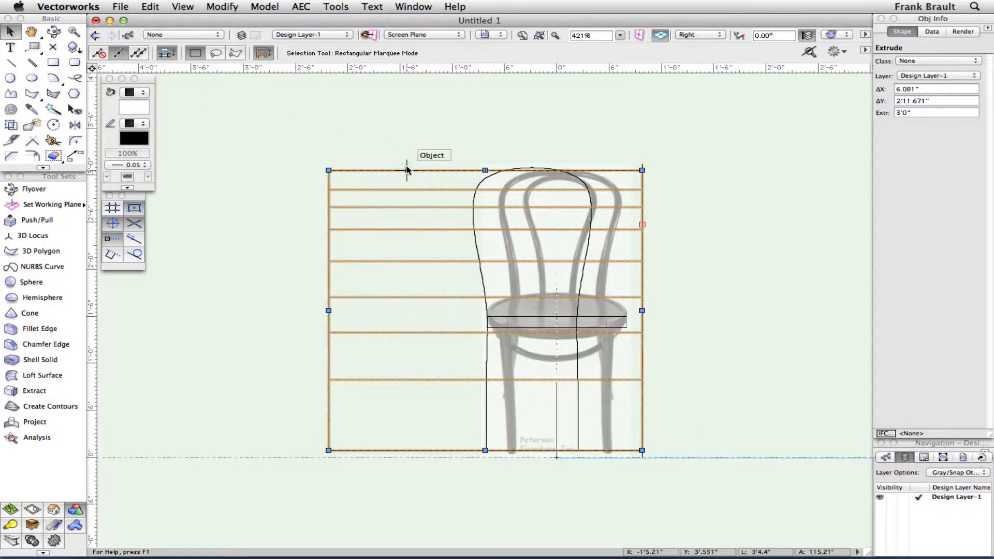
left_click_drag(407, 170, 464, 176)
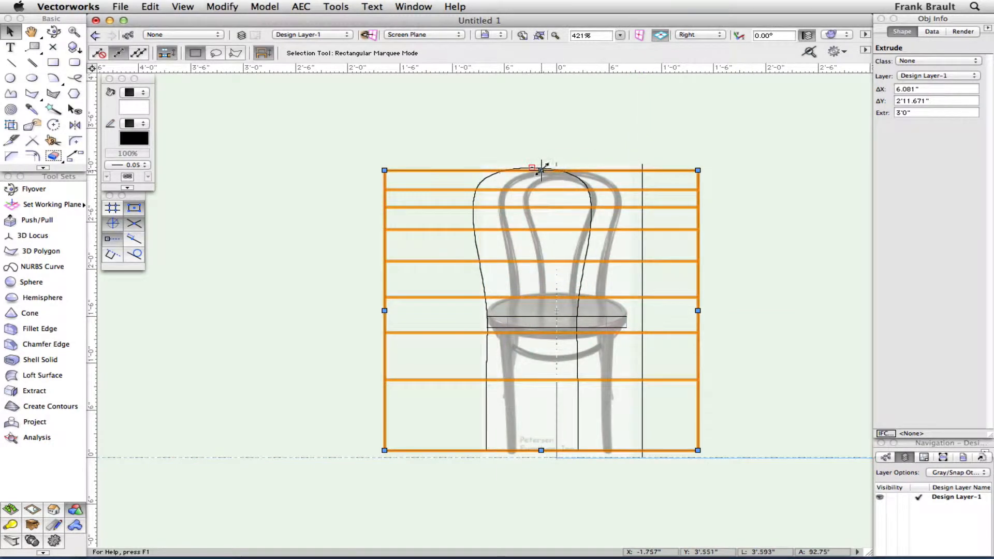
left_click_drag(541, 170, 519, 156)
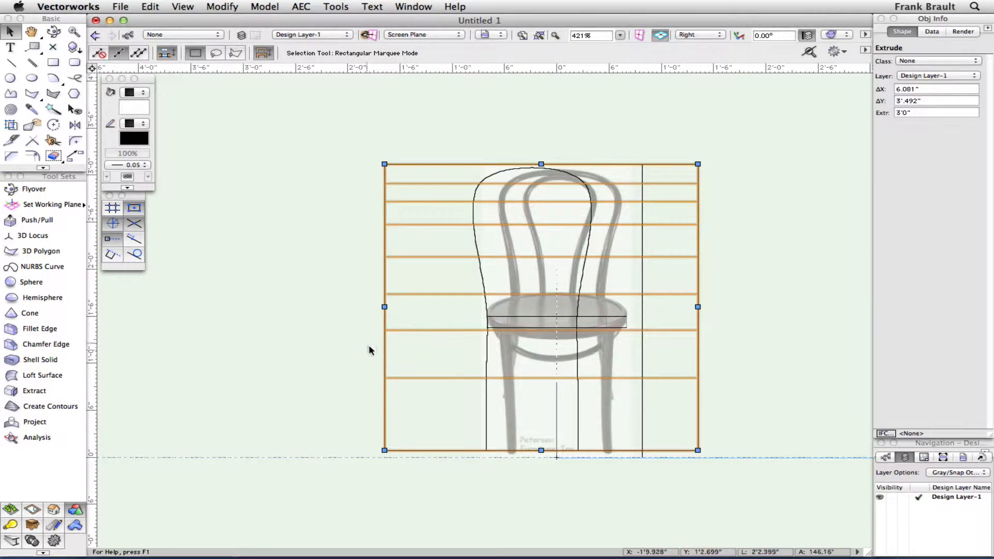
left_click(53, 31)
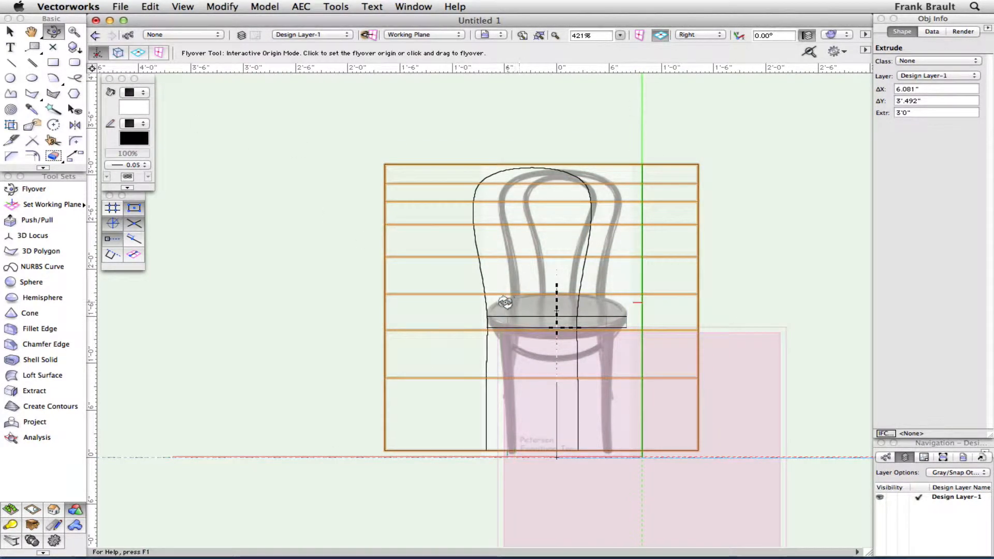
left_click_drag(523, 310, 596, 337)
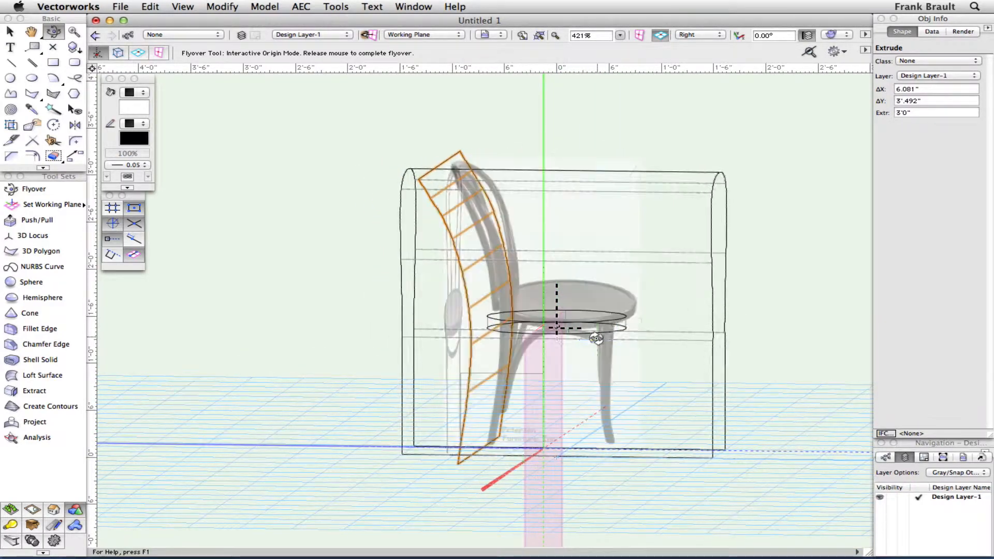
key("super+z")
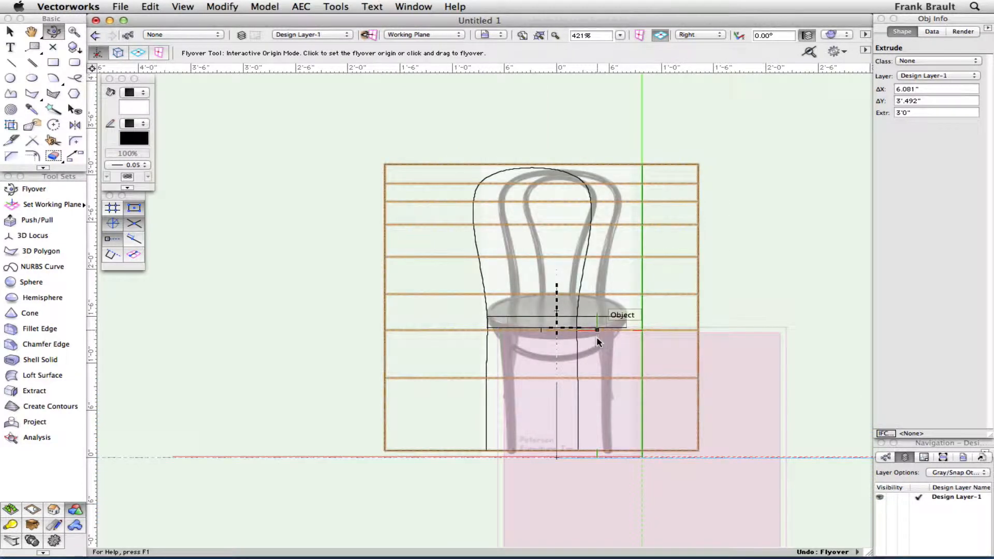
key("super+z")
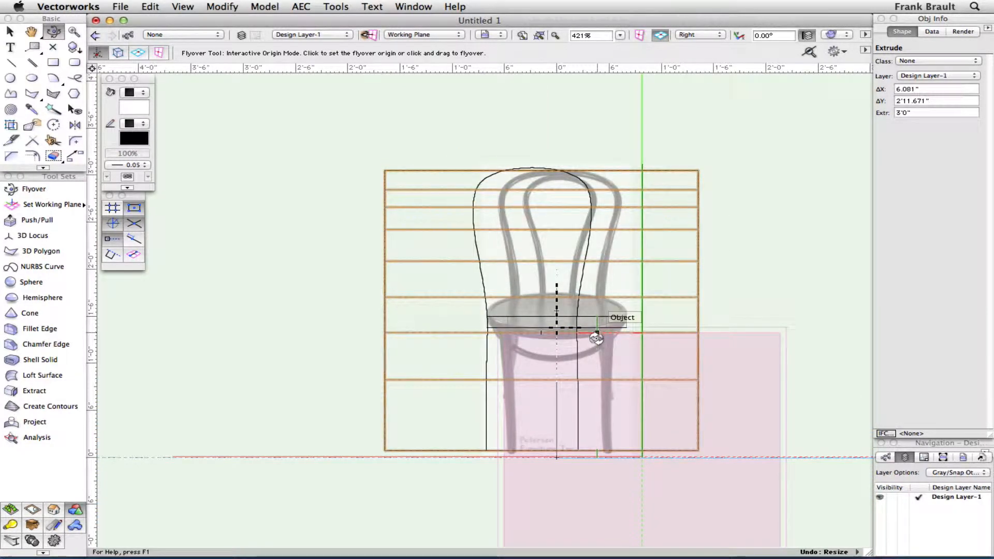
Step: Select both chair reference images and undo a trial deletion of them
left_click_drag(548, 308, 627, 347)
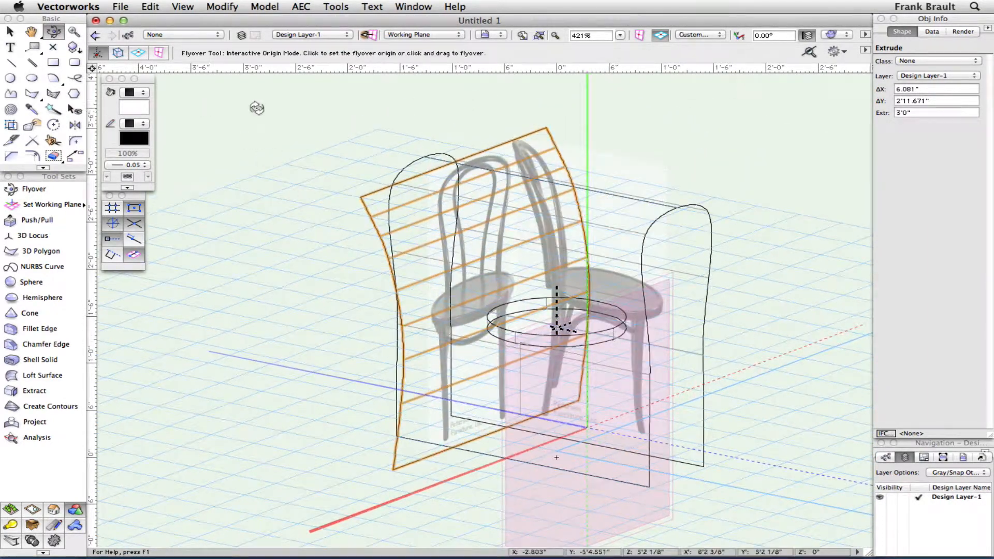
left_click(10, 31)
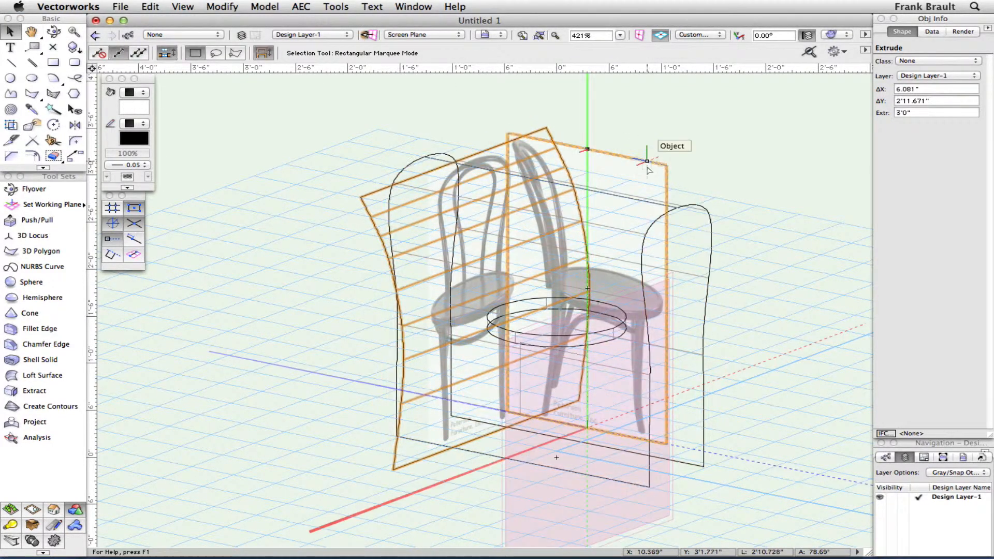
left_click(648, 167)
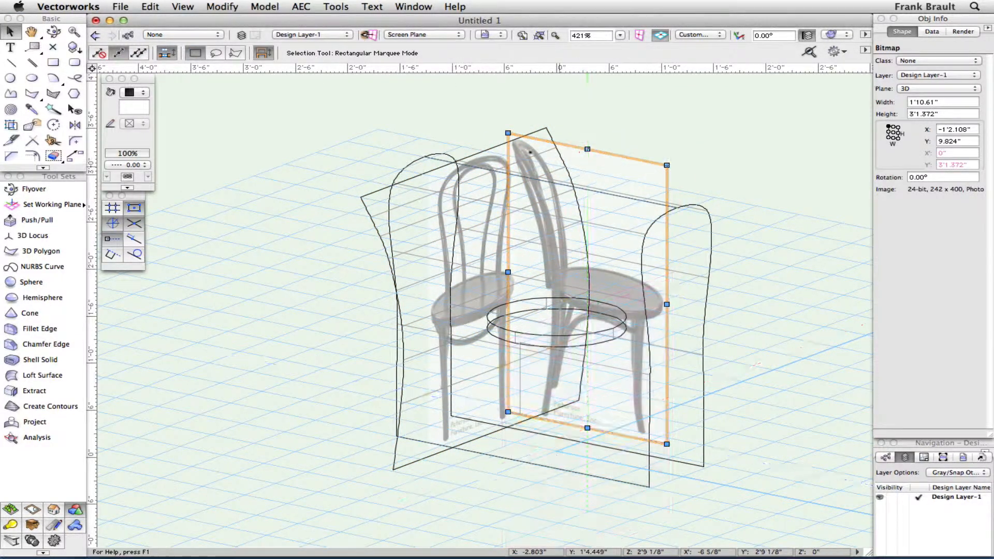
left_click(490, 150, "shift")
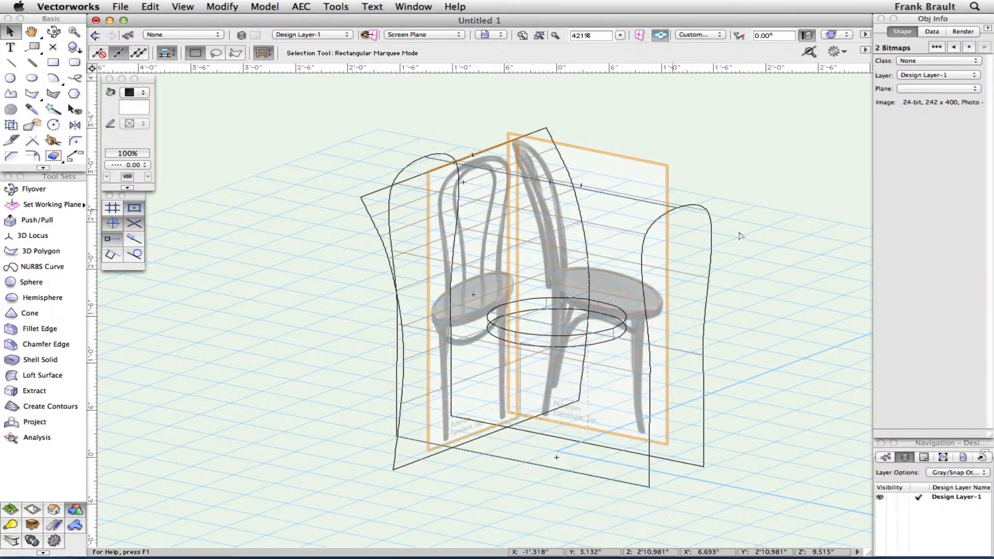
key("Delete")
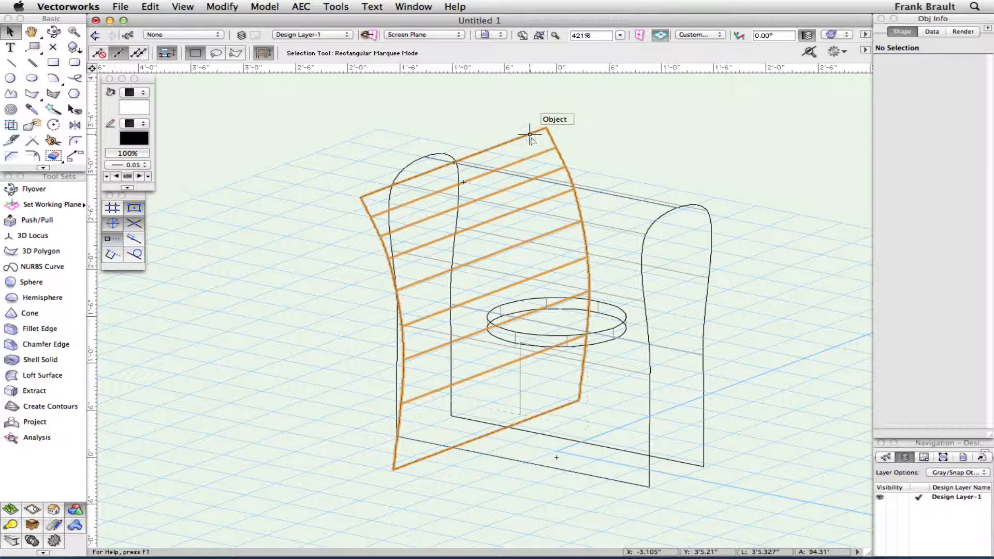
key("super+z")
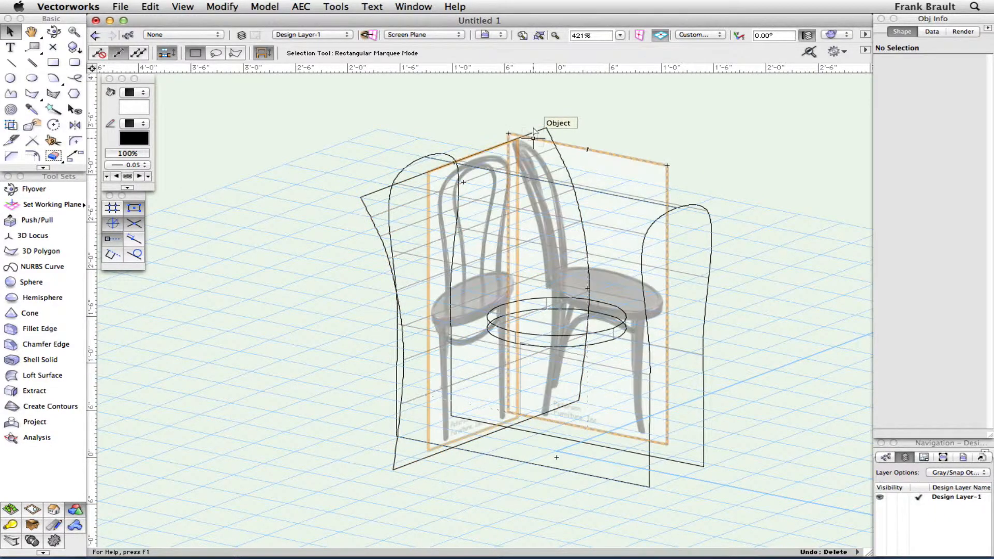
Step: Create a new design layer named Images
right_click(946, 508)
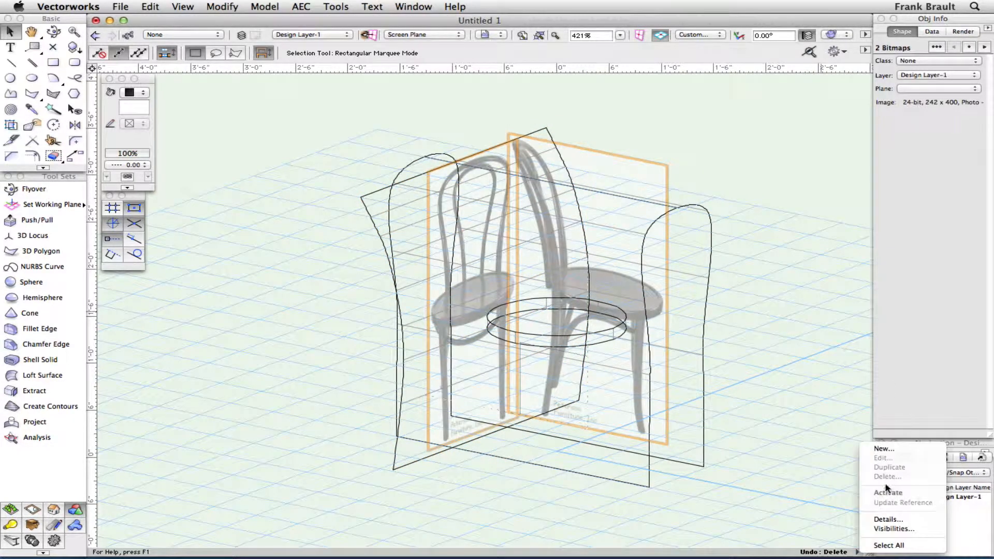
left_click(883, 448)
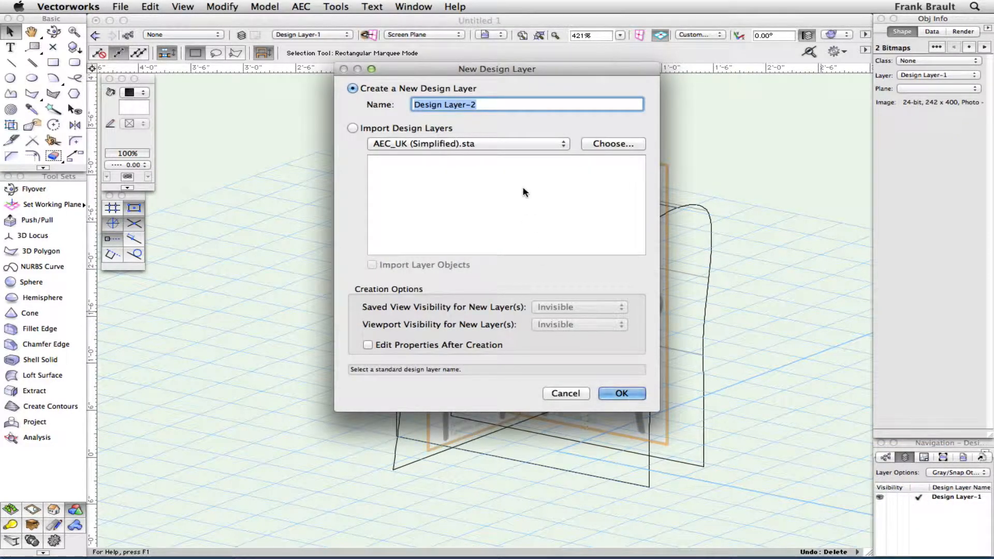
type("Images")
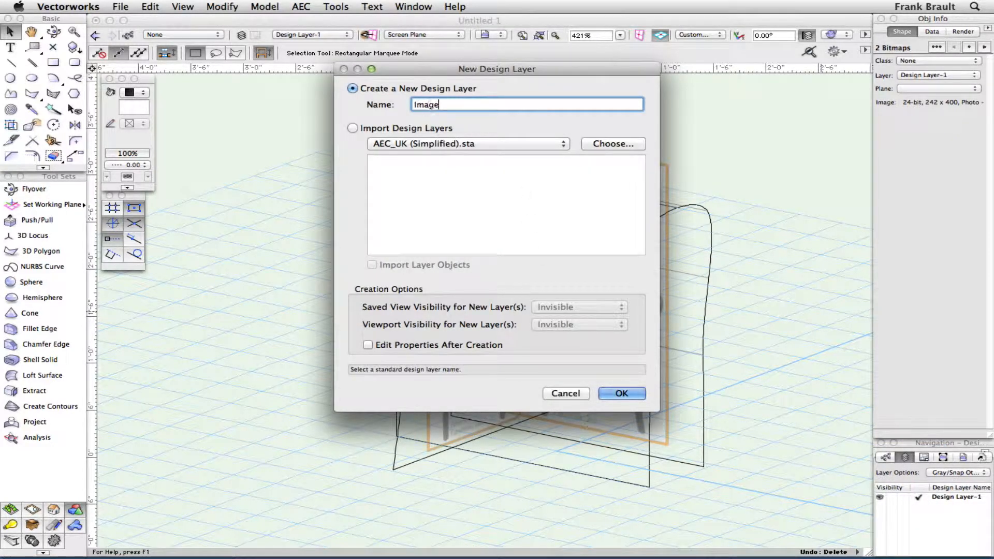
left_click(621, 394)
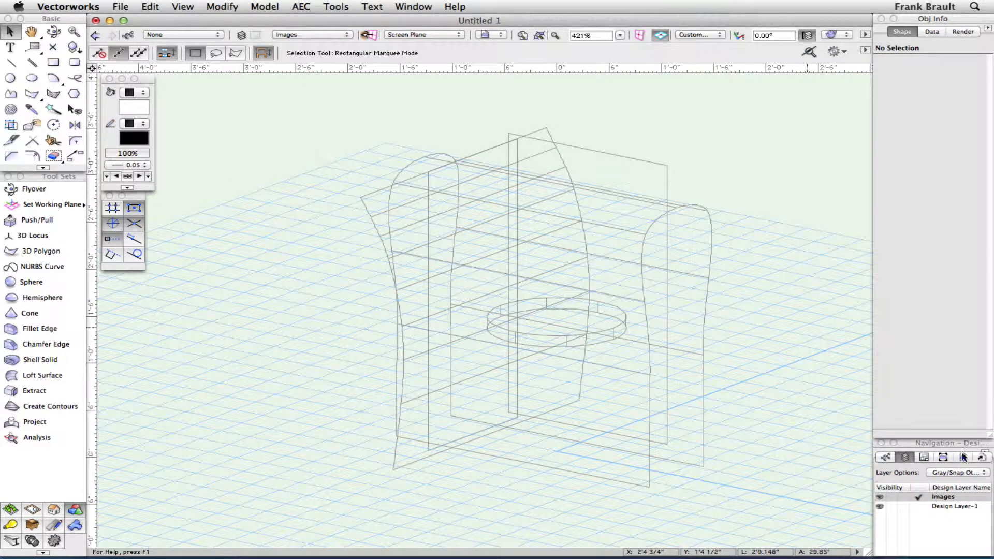
Step: Make Design Layer-1 active again and assign the two selected chair images to the Images layer
left_click(917, 507)
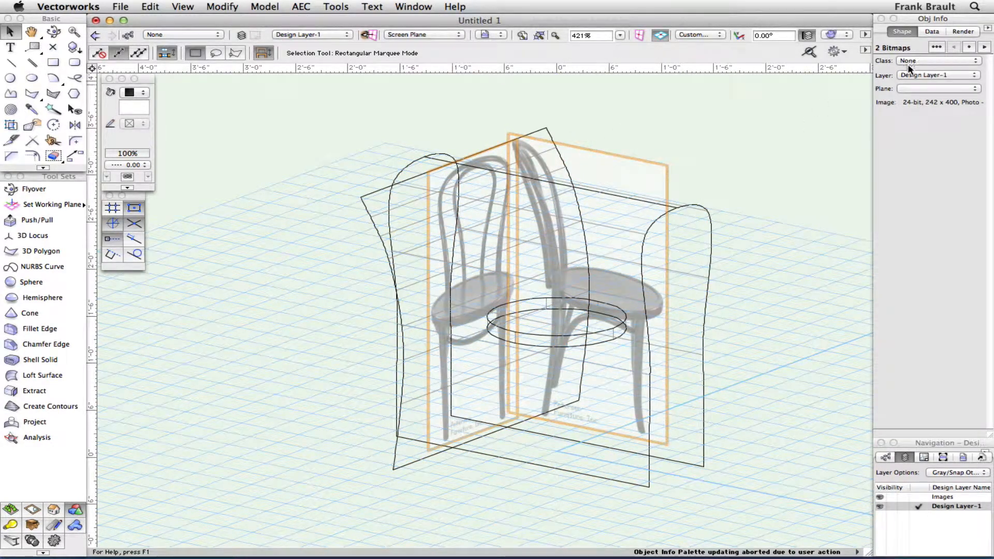
left_click(921, 76)
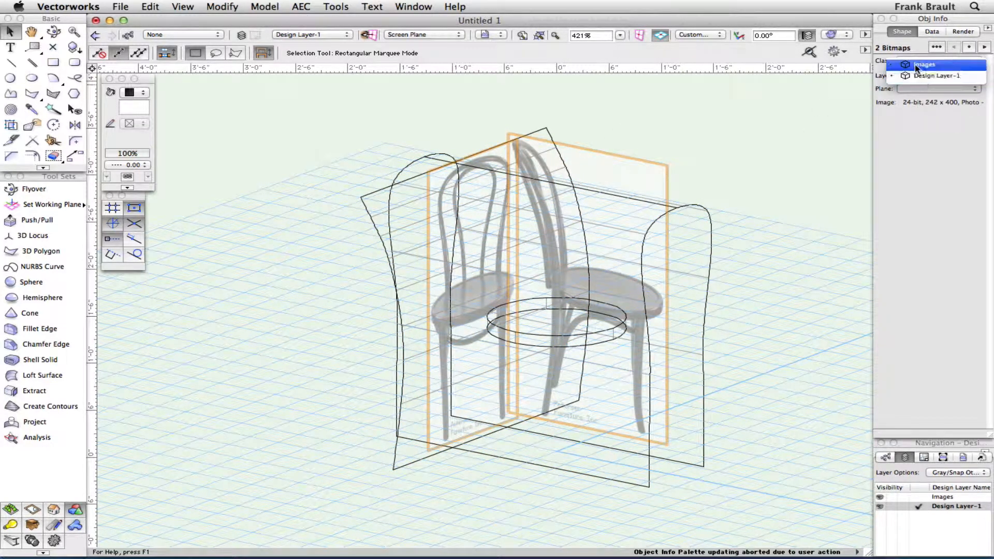
left_click(917, 64)
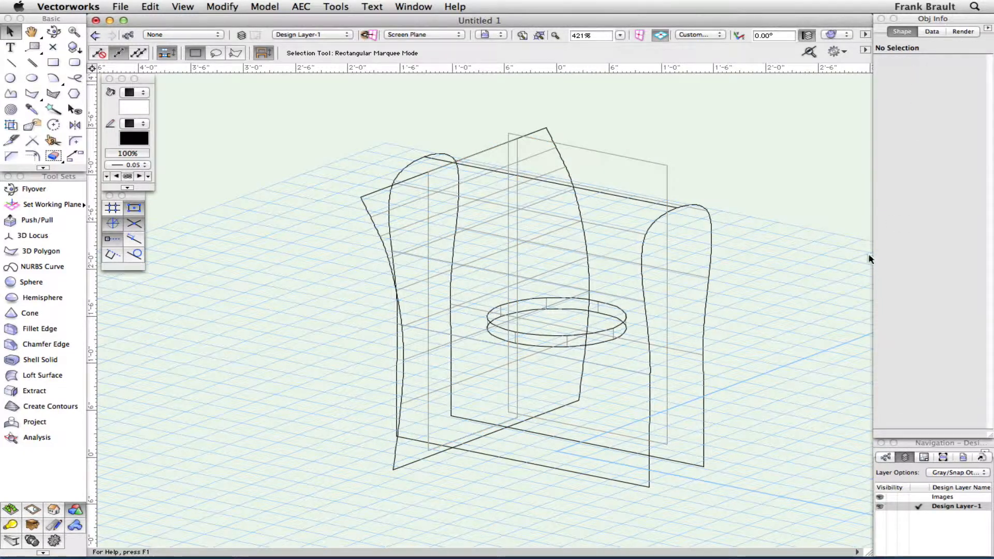
Step: Mark Design Layer-1 as invisible and set the layer options to Active Only
left_click(889, 507)
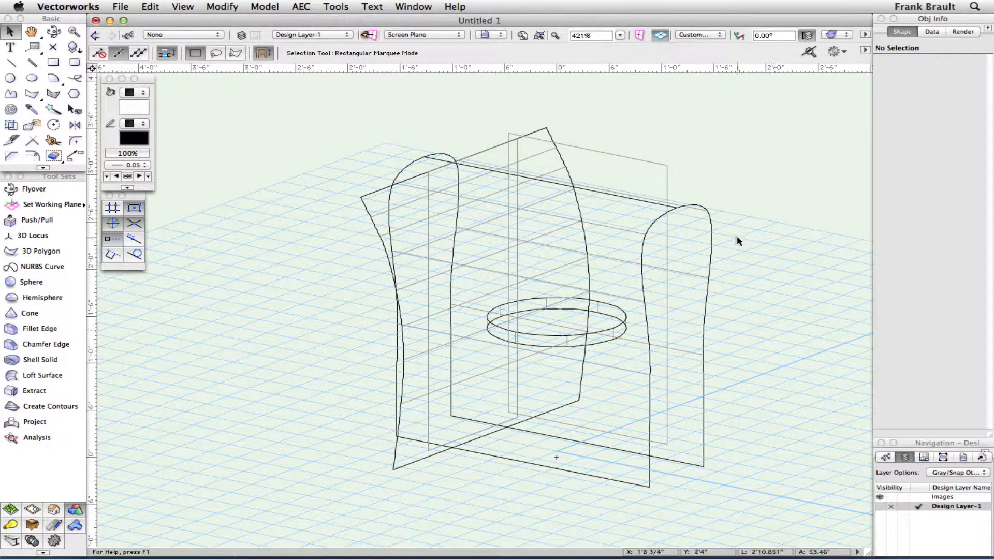
left_click(954, 473)
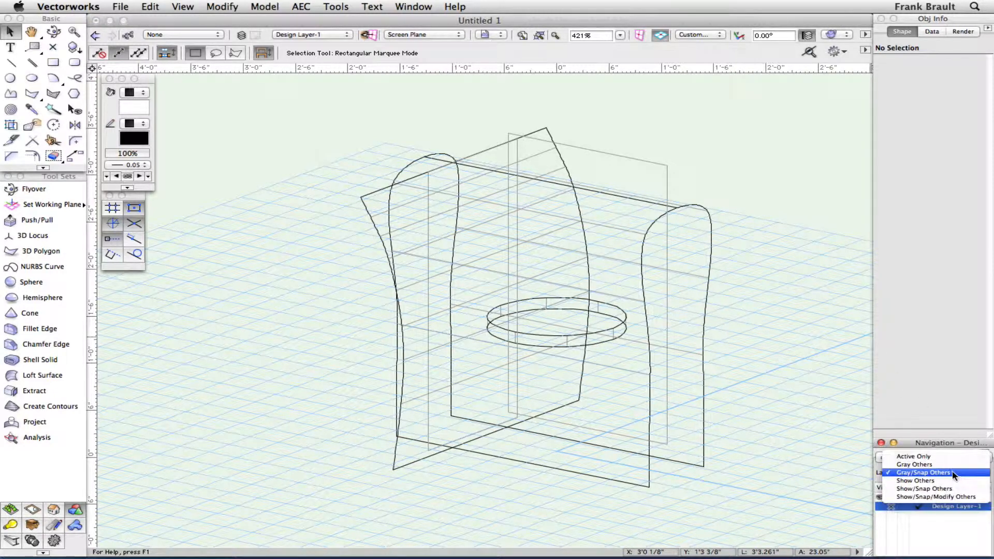
left_click(923, 456)
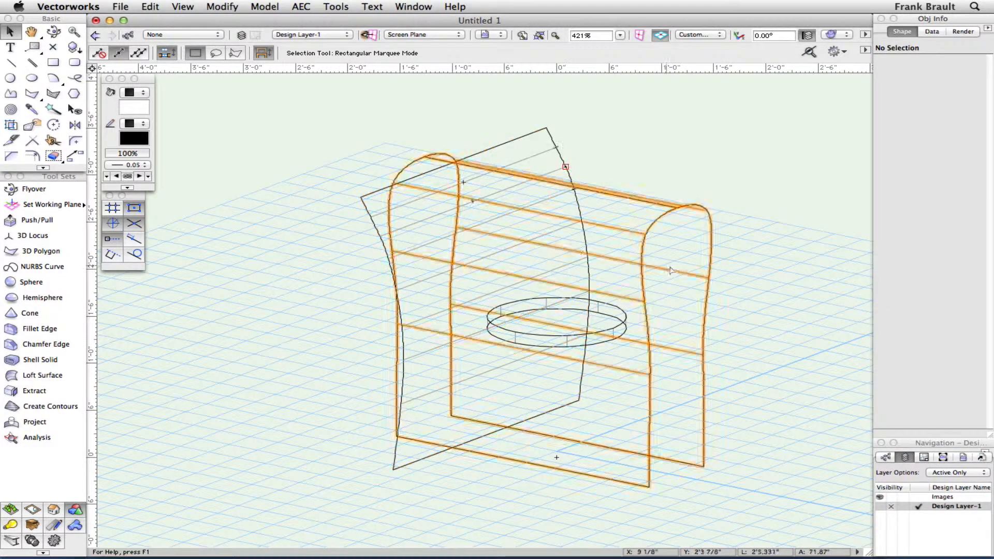
Step: Select the side-profile extrusion and use the Analysis tool to generate its intersection curve with the arched-profile extrusion
left_click(677, 208)
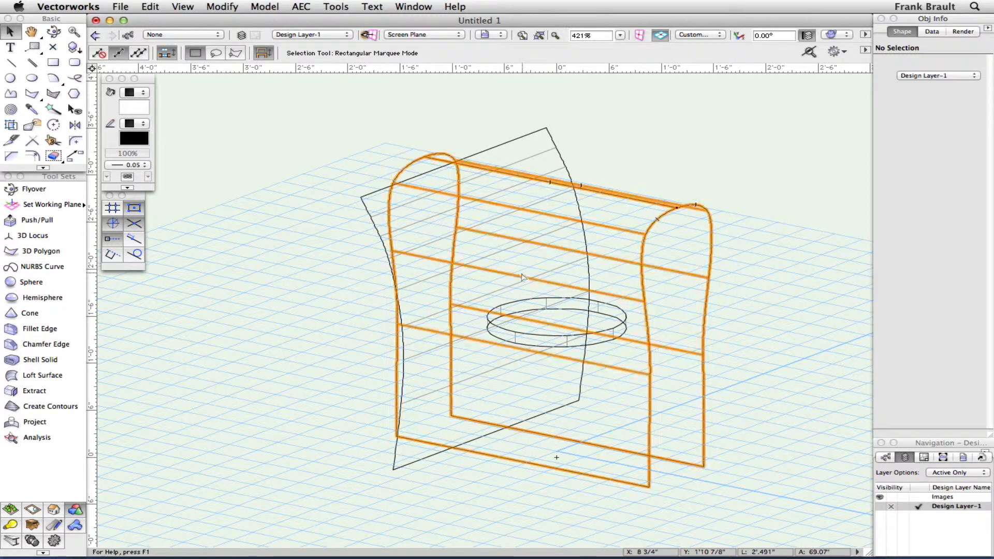
left_click(549, 149)
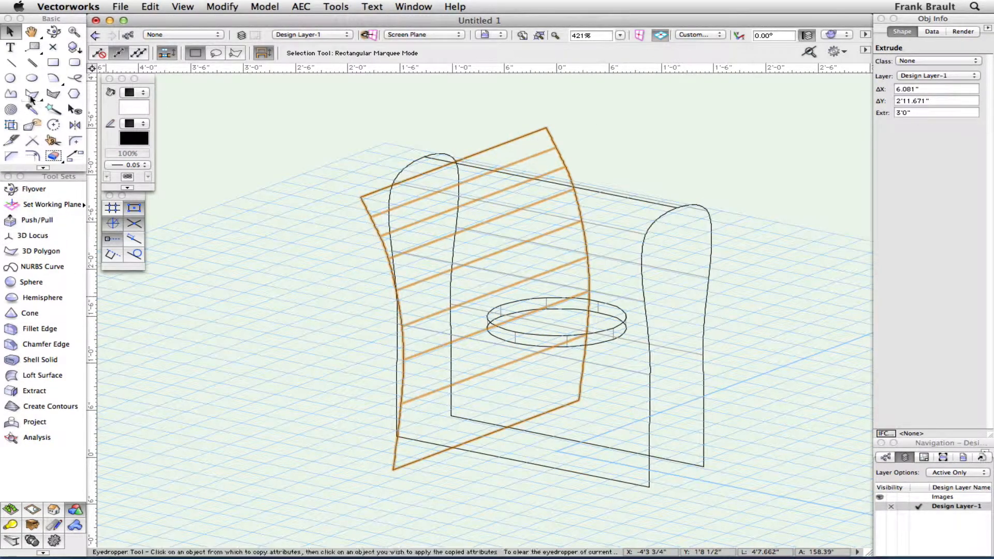
left_click(41, 437)
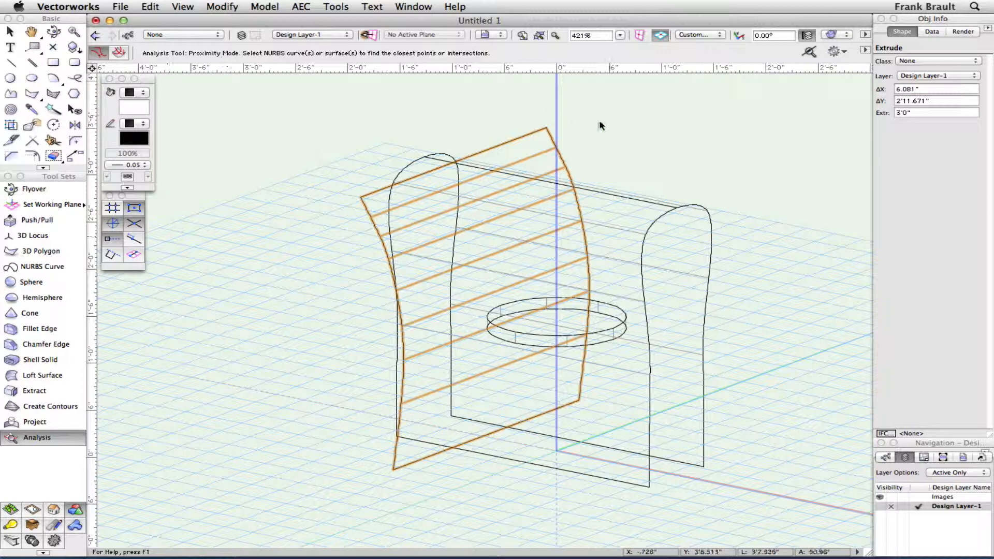
left_click(675, 216)
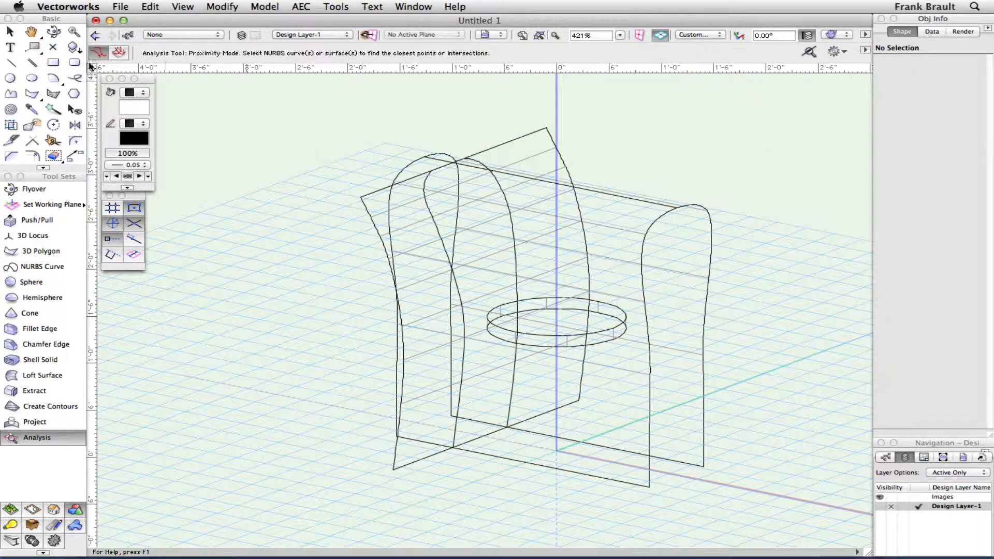
Step: Move the intersection curve group clear of the extrusions to inspect it, and undo both the move and the curve's creation
left_click(10, 31)
left_click(493, 173)
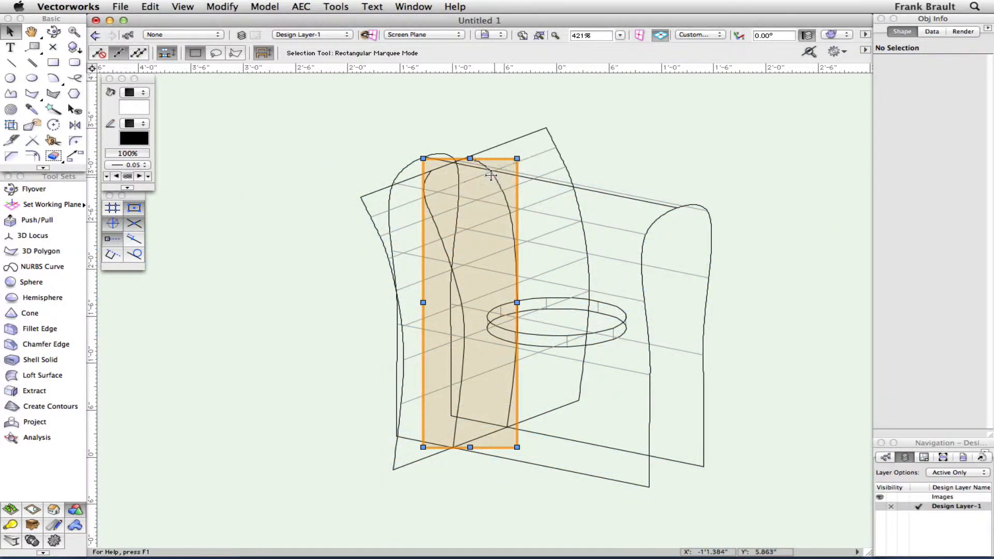
left_click_drag(495, 177, 770, 158)
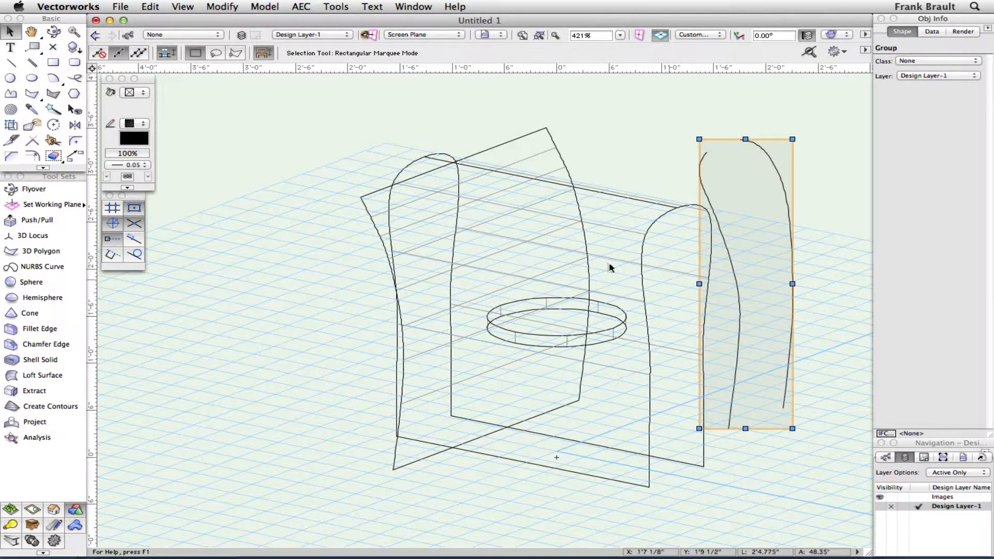
left_click(53, 32)
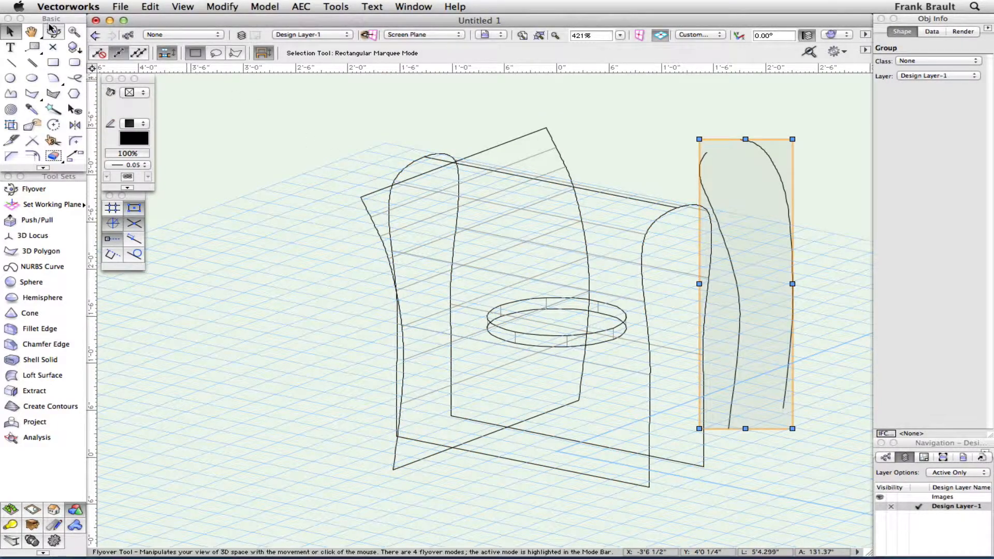
mouse_move(758, 299)
left_mouse_down()
mouse_move(794, 297)
mouse_move(750, 295)
mouse_move(817, 296)
mouse_move(753, 298)
left_mouse_up()
key("super+z")
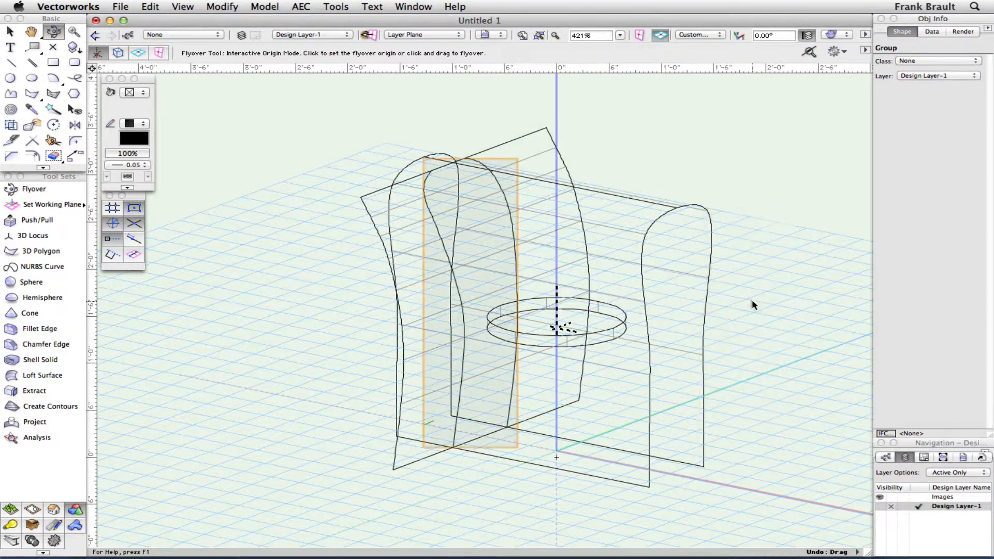
key("super+z")
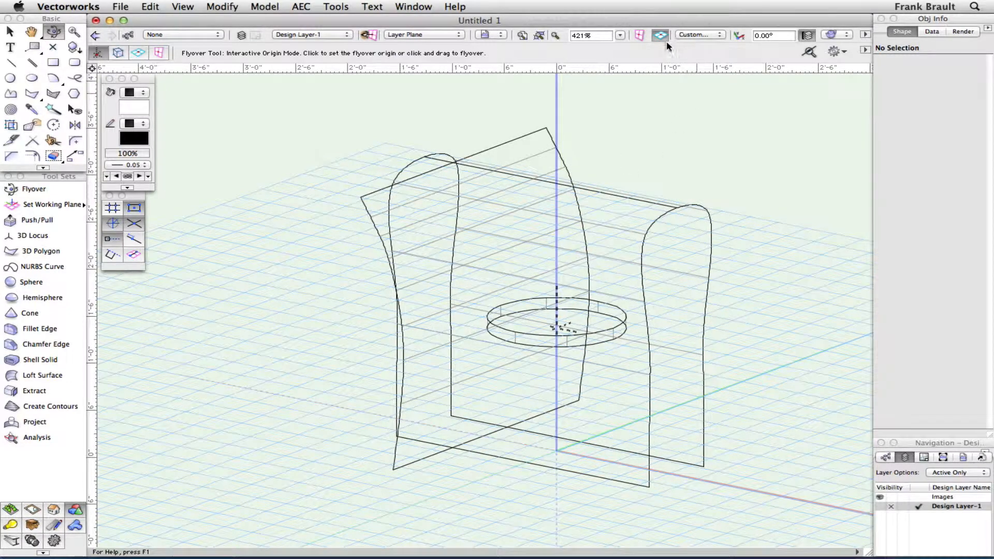
Step: In the Right view, stretch the side-profile extrusion upward past the arch's top, to a height of about 3'0.37"
left_click(694, 35)
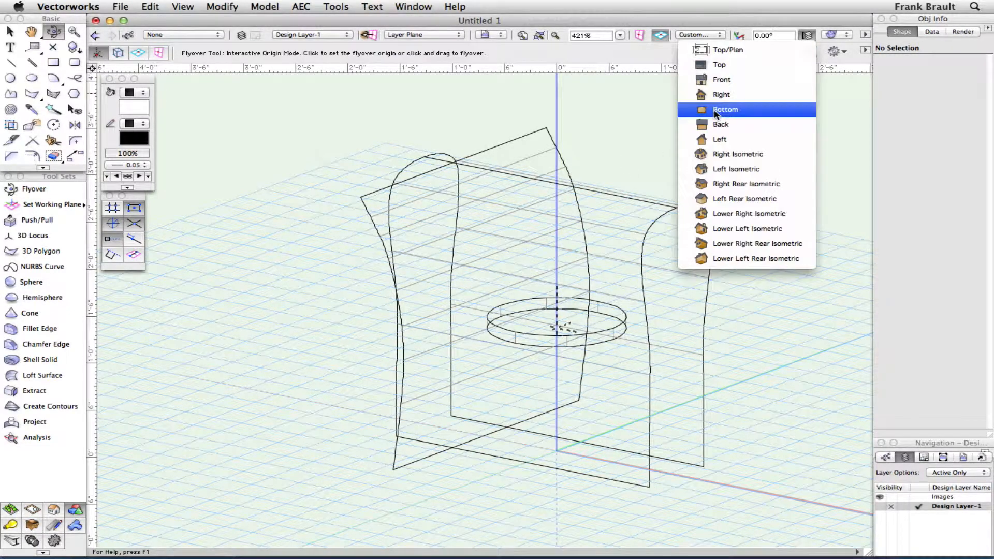
left_click(713, 81)
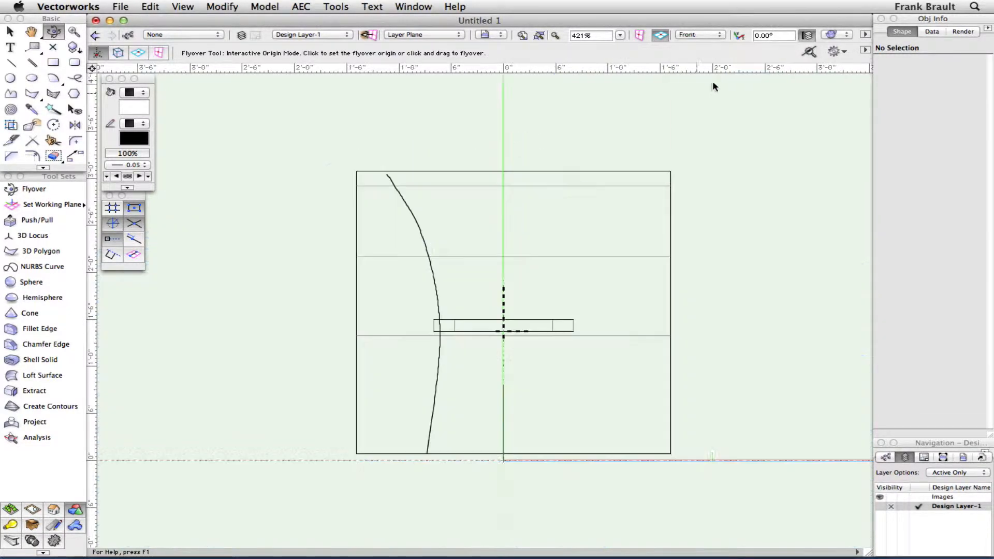
left_click(696, 33)
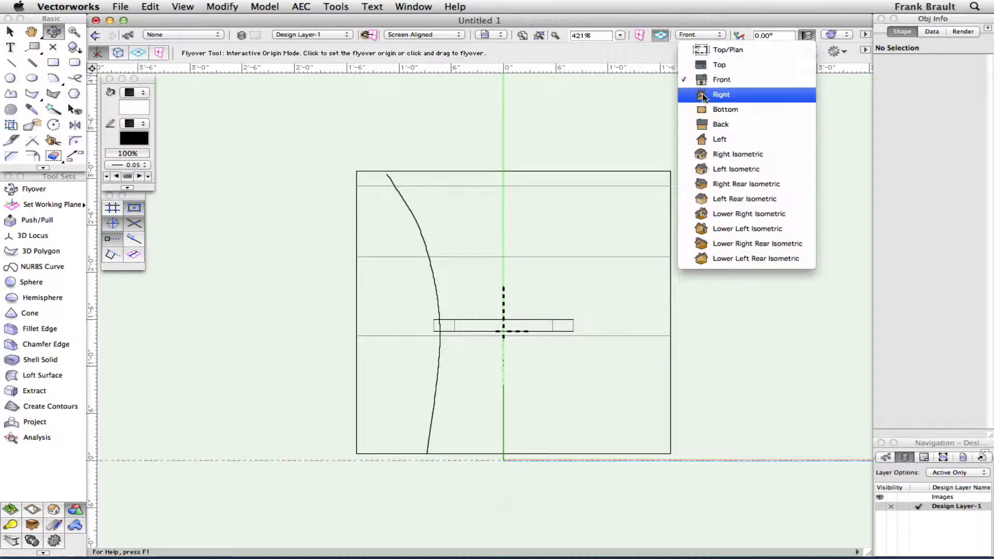
left_click(721, 94)
left_click(555, 172)
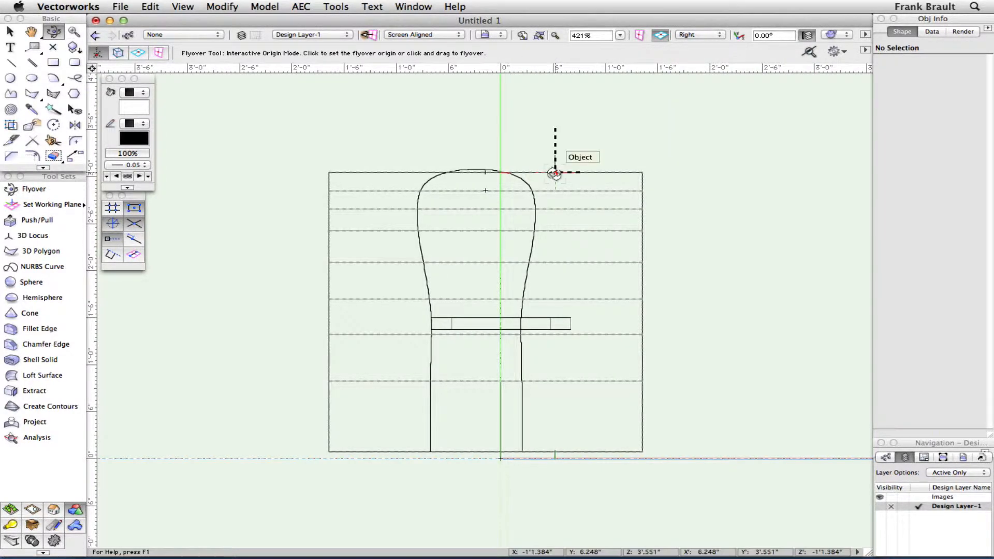
left_click(9, 31)
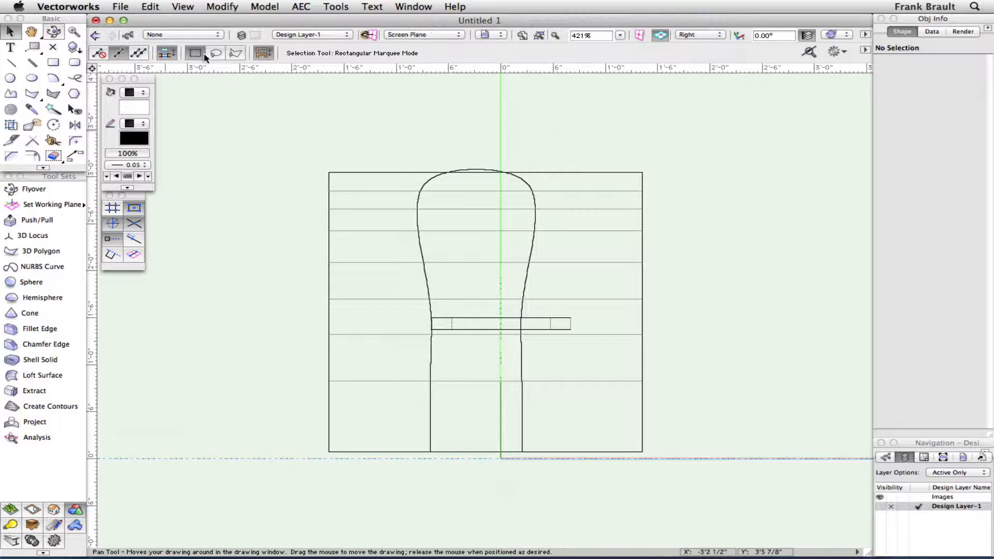
left_click(573, 172)
left_click_drag(485, 172, 395, 167)
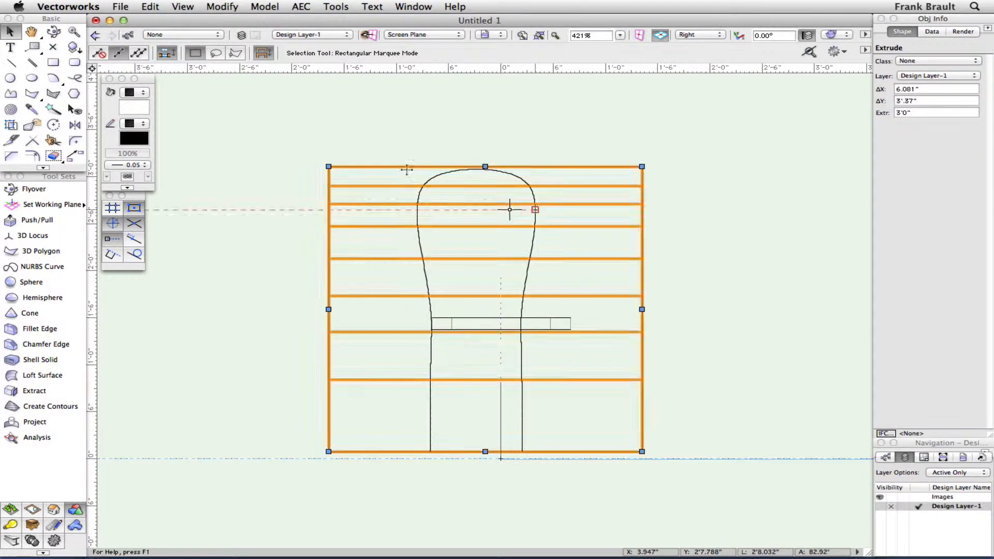
Step: Orbit to a 3D view and generate the intersection curve between the heightened side-profile extrusion and the arched-profile extrusion
left_click(54, 33)
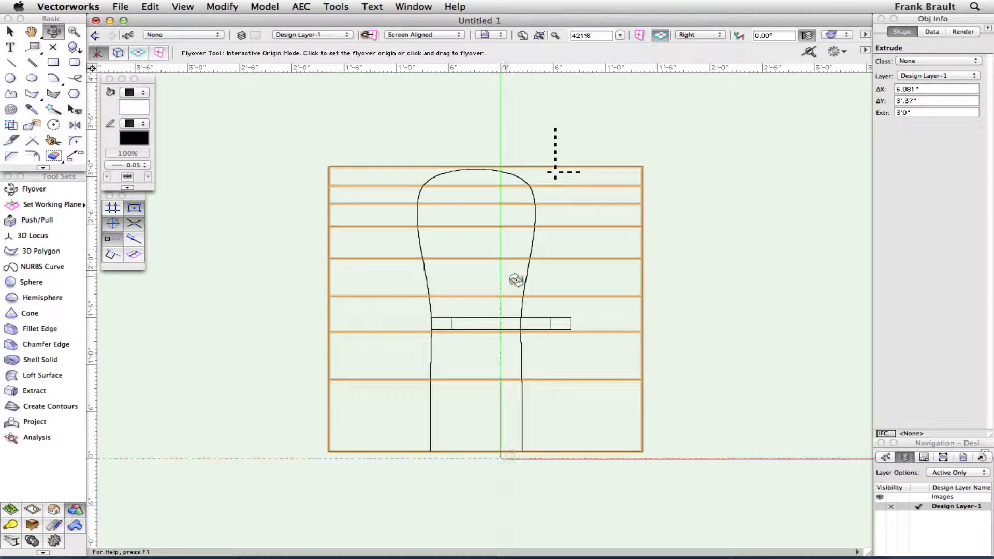
left_click_drag(516, 280, 561, 303)
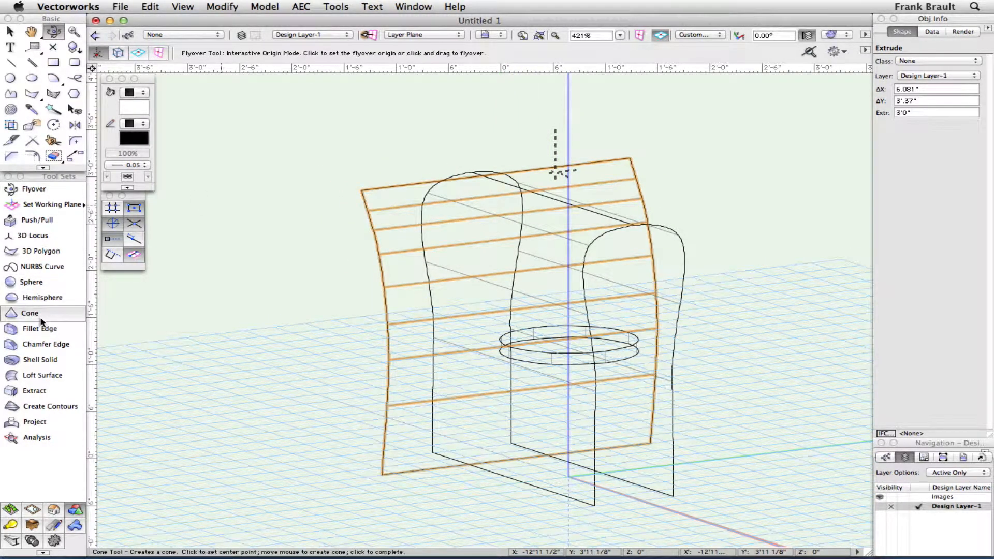
left_click(41, 439)
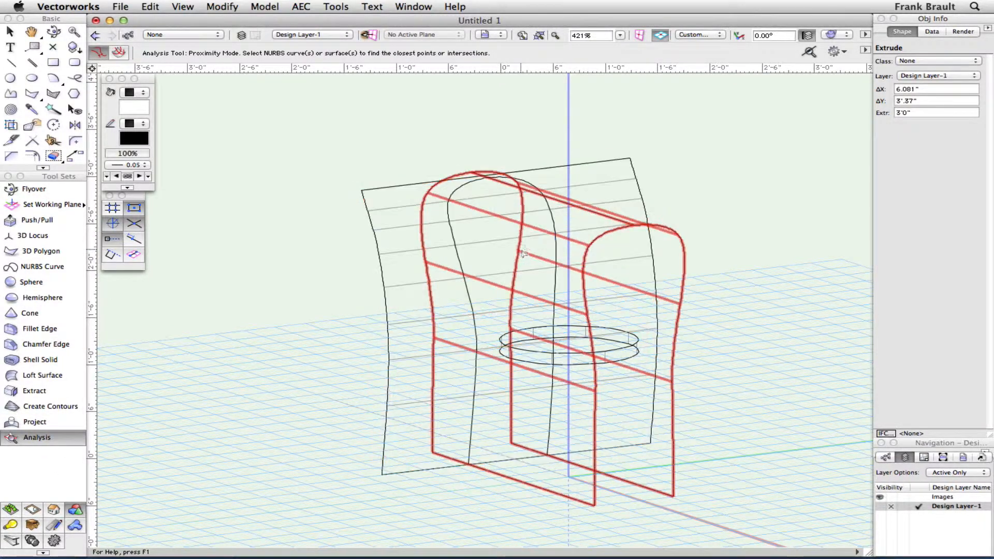
Step: Move the new intersection curve group away from the extrusions to inspect its shape, and undo the move
key("x")
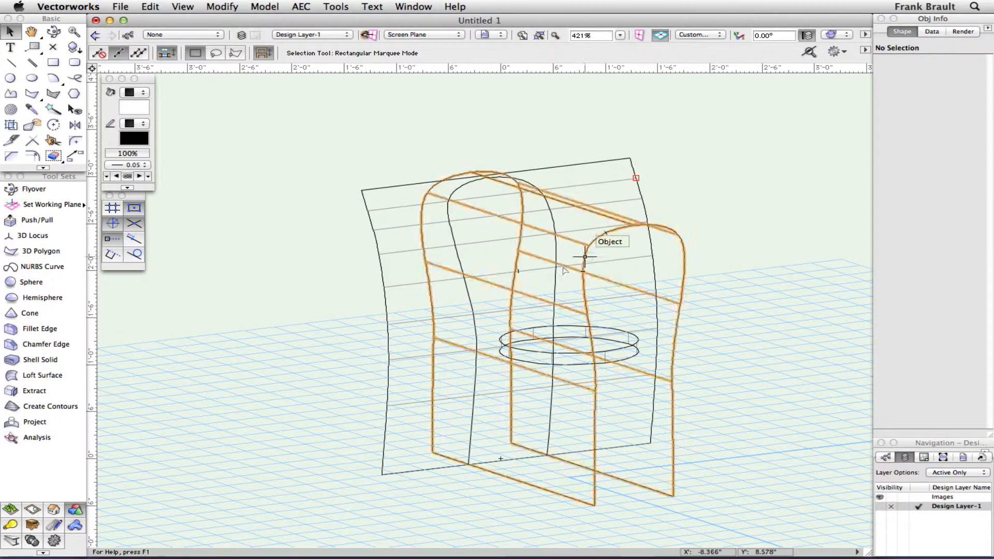
left_click(465, 257)
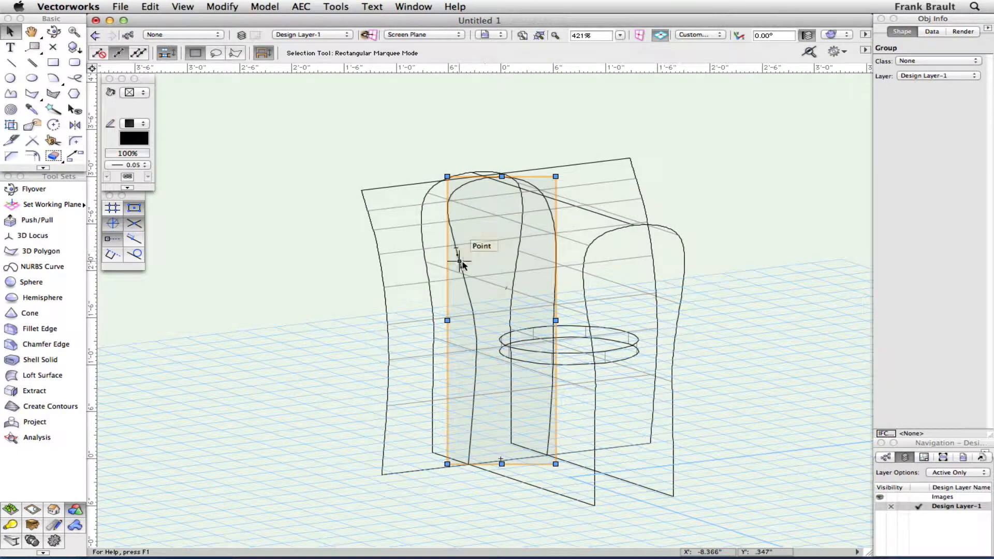
left_click_drag(460, 263, 322, 317)
left_click(53, 34)
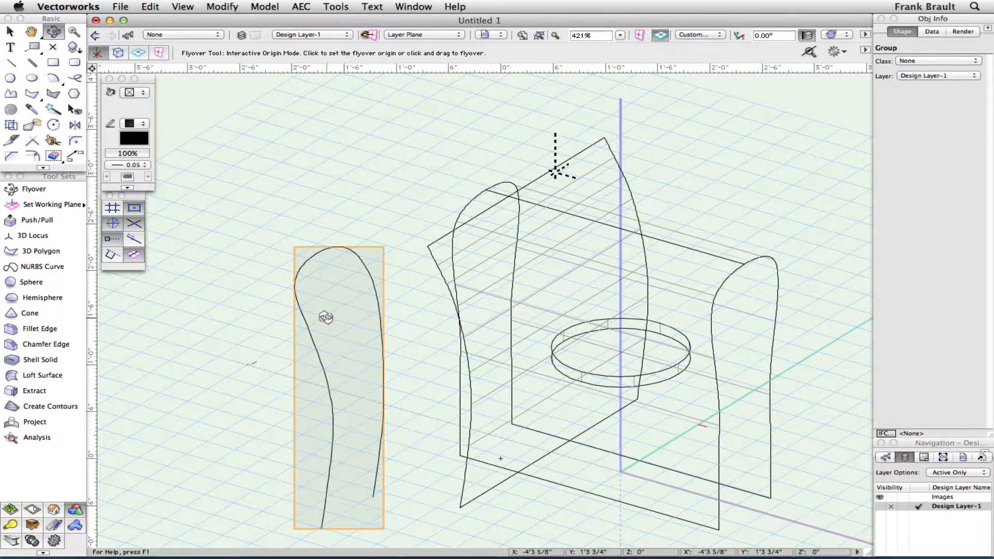
key("super+z")
key("super+z")
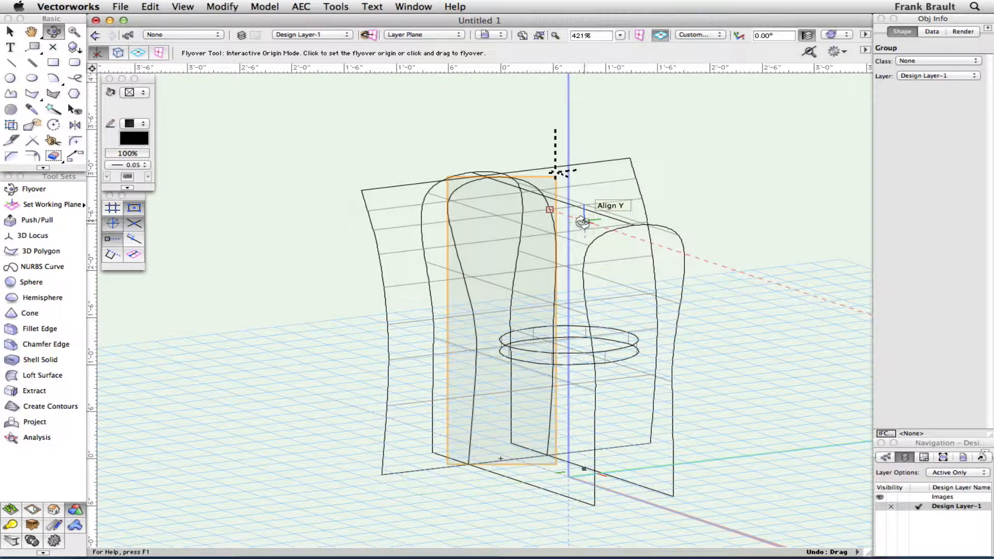
Step: Switch to the Front view and select the arched-profile extrusion
left_click(9, 31)
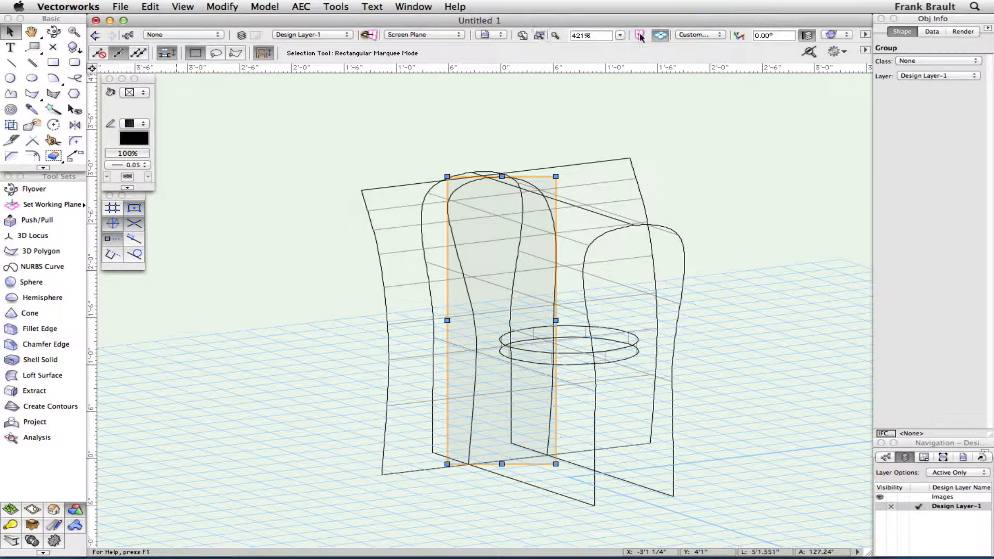
left_click(677, 35)
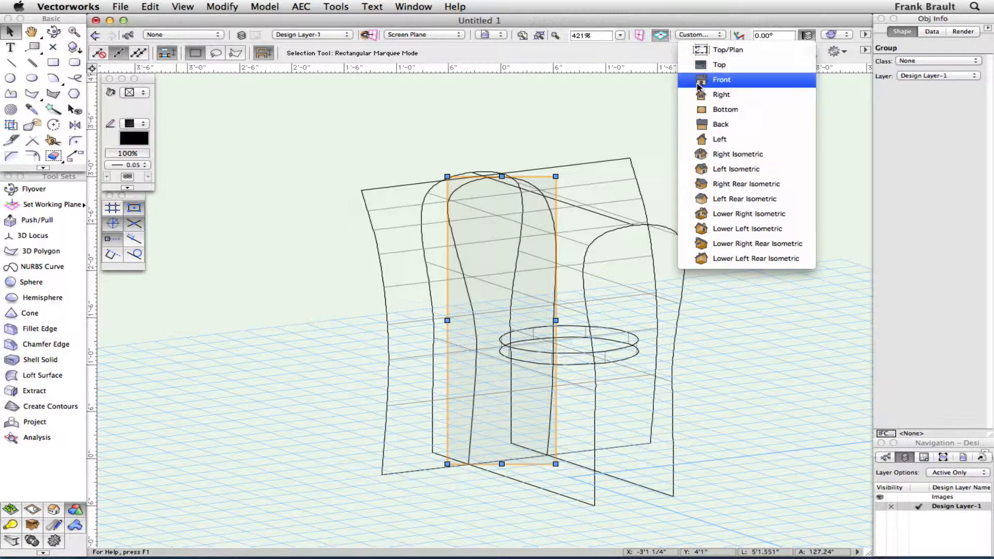
key("Return")
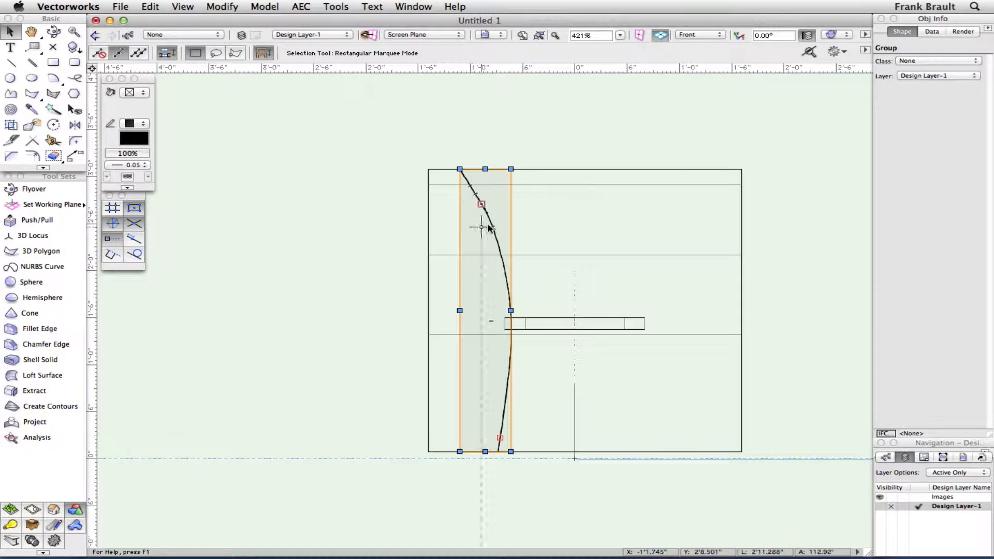
left_click(458, 171)
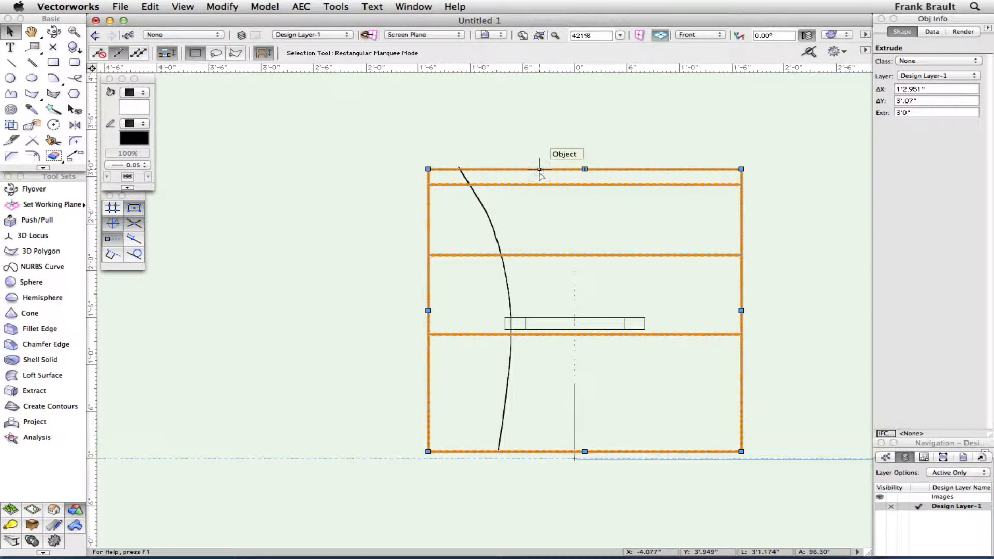
Step: In the Right view, pull one side of the arched-profile extrusion inward to a width of about 11.49"
left_click(54, 31)
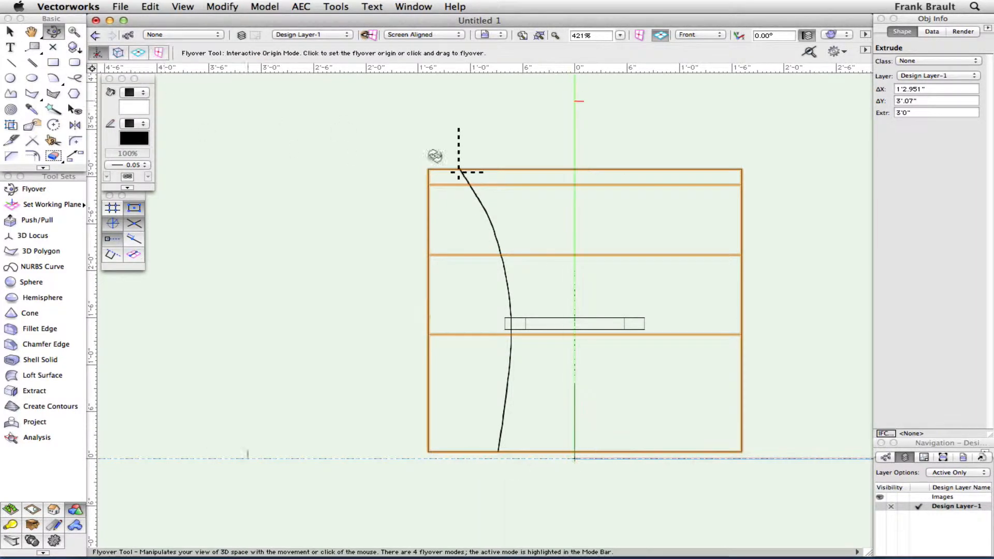
left_click(627, 253)
left_click_drag(606, 306, 526, 316)
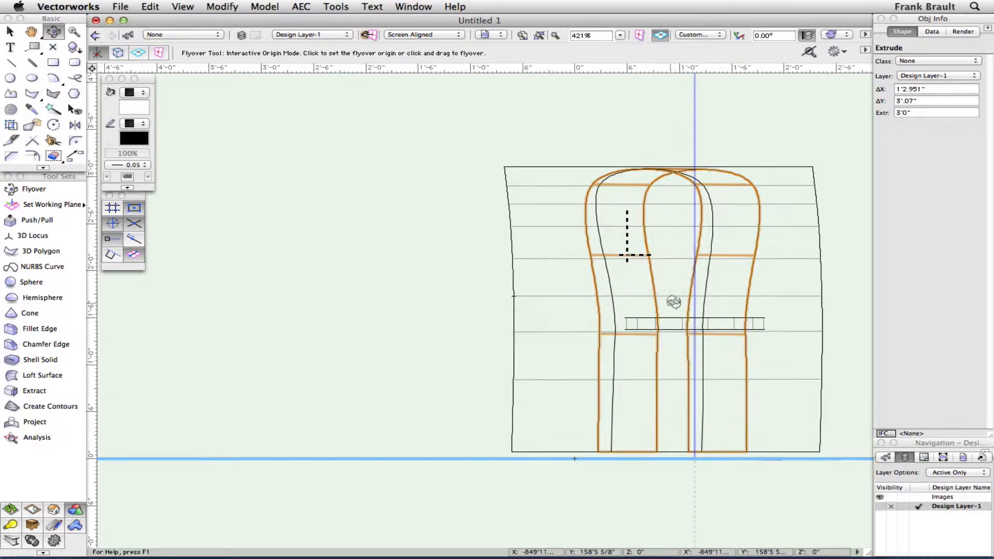
left_click(694, 35)
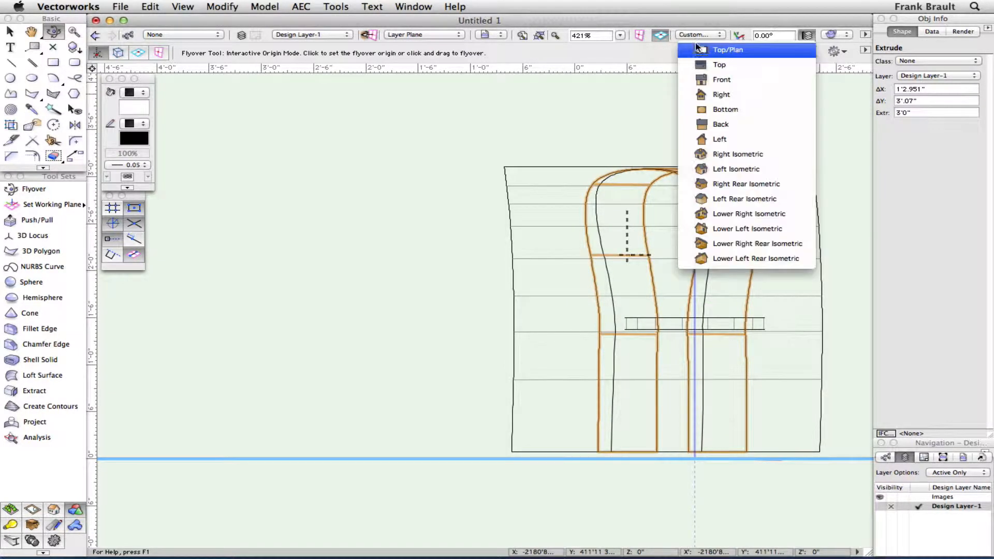
left_click(719, 95)
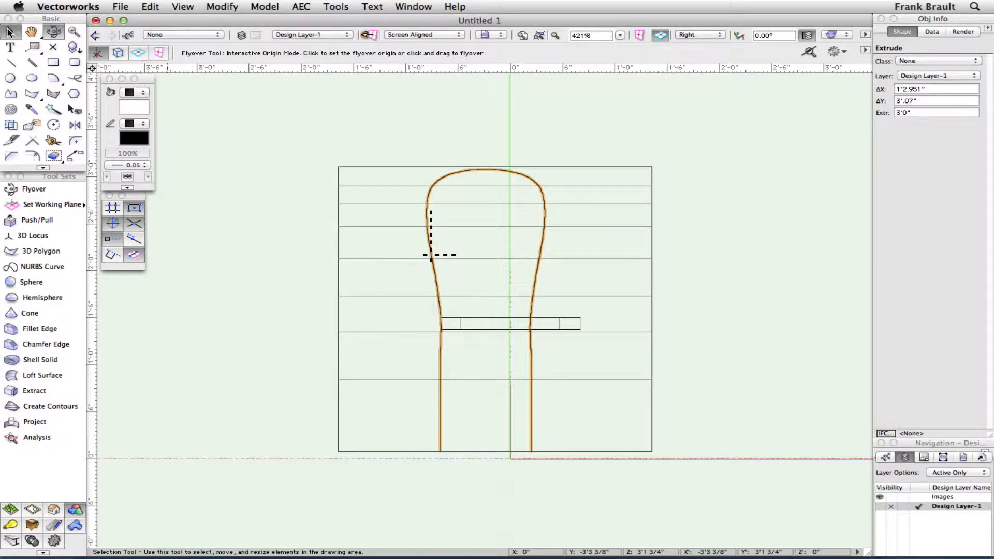
left_click(9, 32)
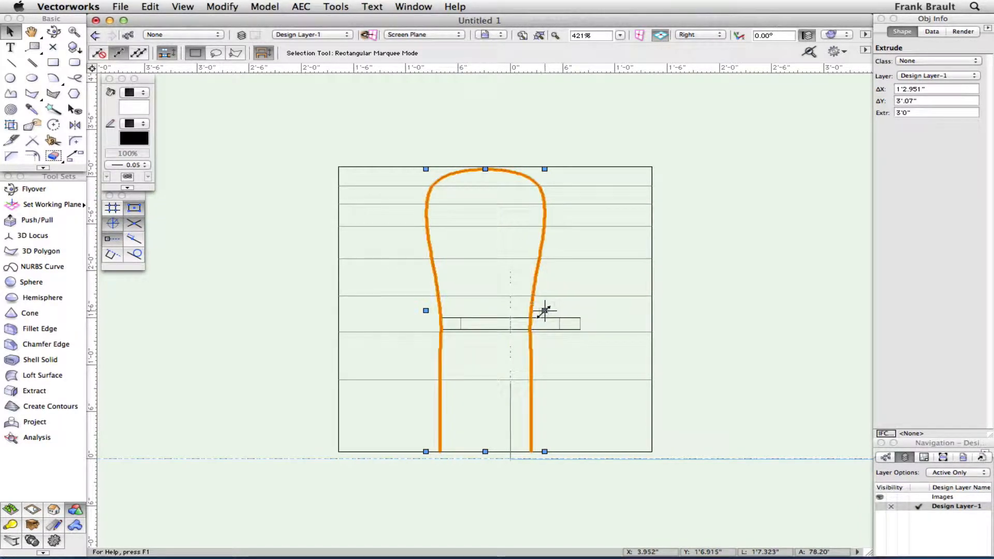
left_click_drag(544, 311, 516, 310)
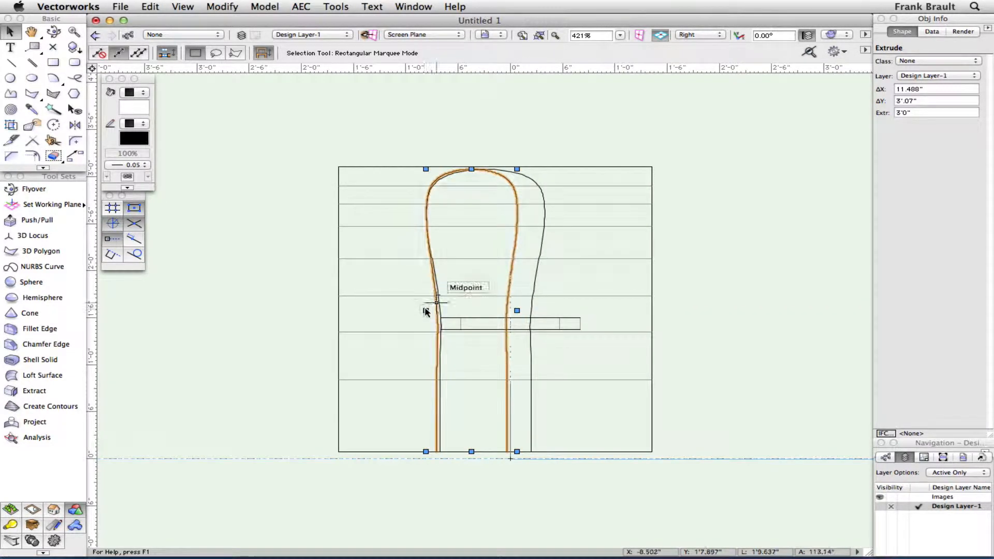
Step: Resize the arched-profile extrusion to about 7.94" wide and about 2'9.8" high
left_click_drag(425, 311, 449, 311)
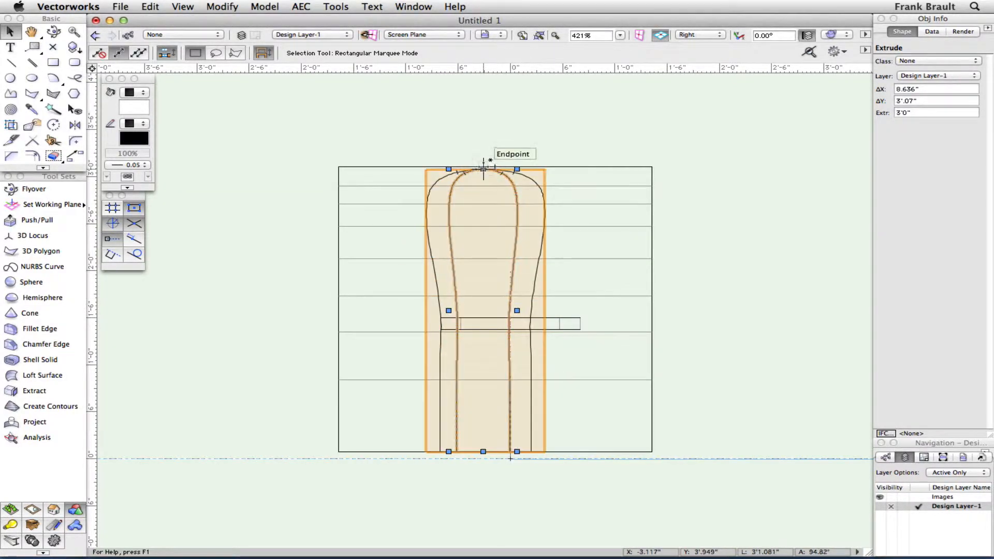
left_click_drag(484, 182, 484, 199)
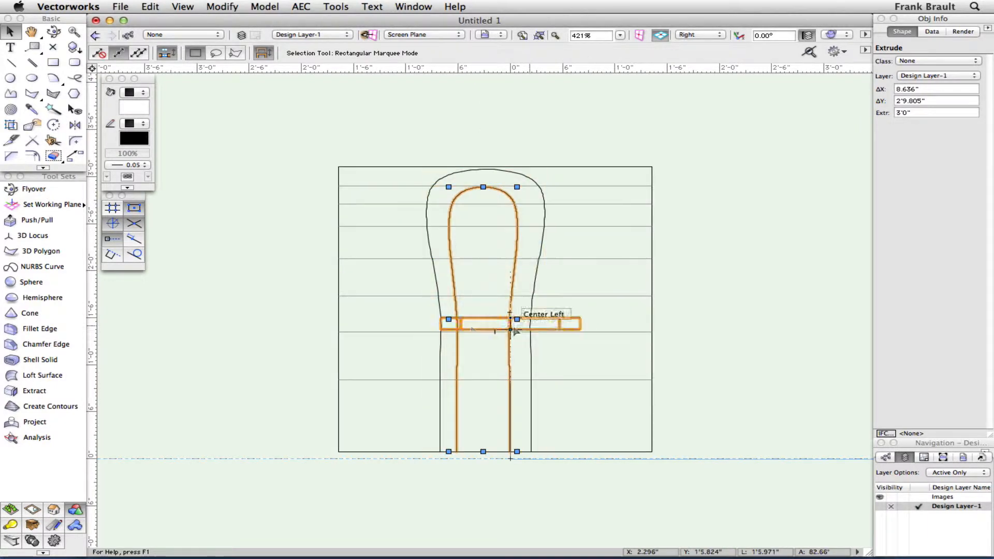
left_click_drag(449, 320, 454, 319)
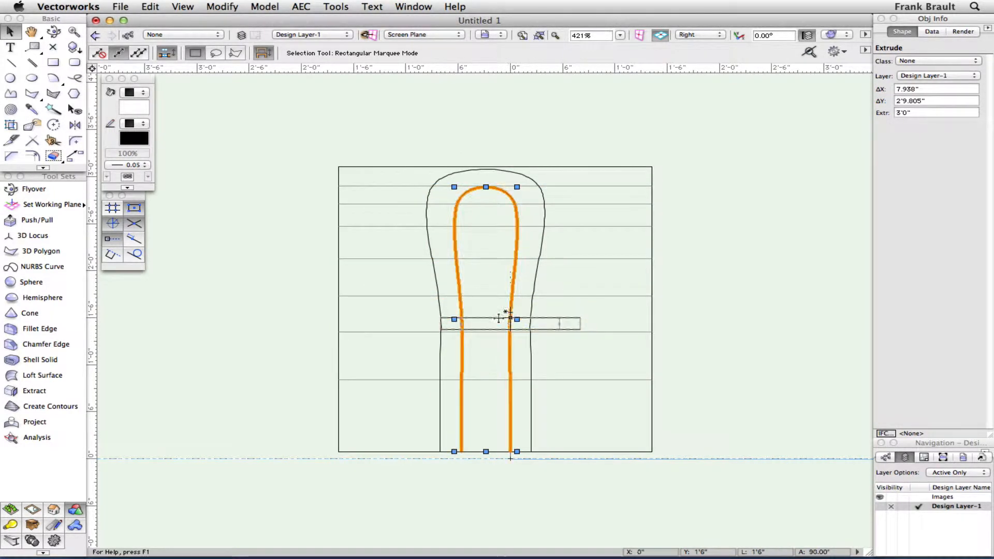
Step: Edit the arched extrusion's profile and split it with a horizontal cutting line along the top edge of the seat
double_click(509, 346)
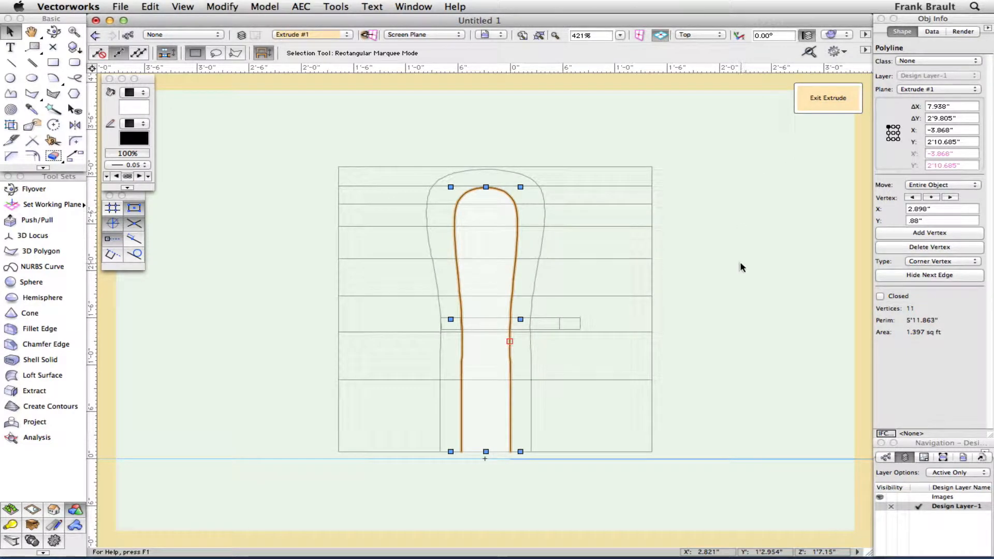
left_click(9, 142)
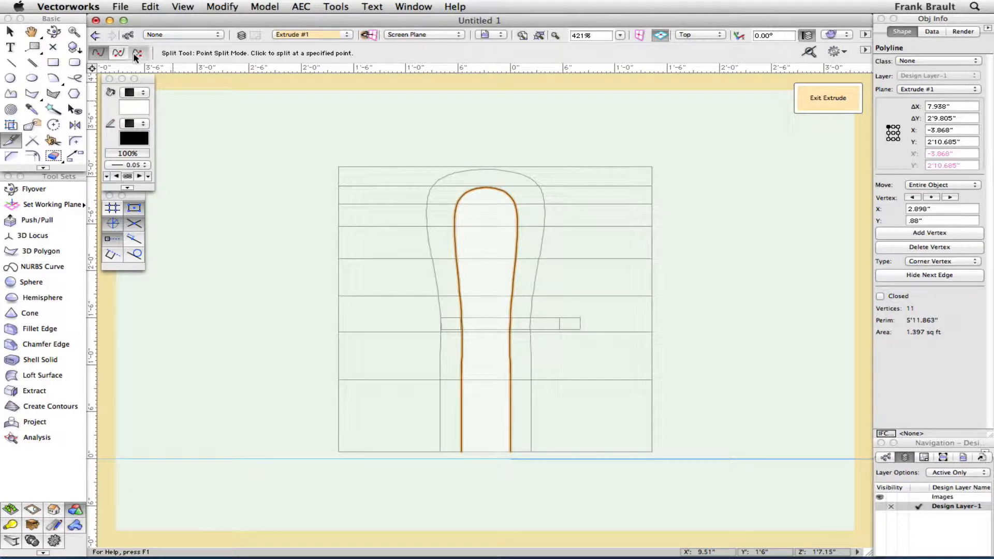
left_click(118, 52)
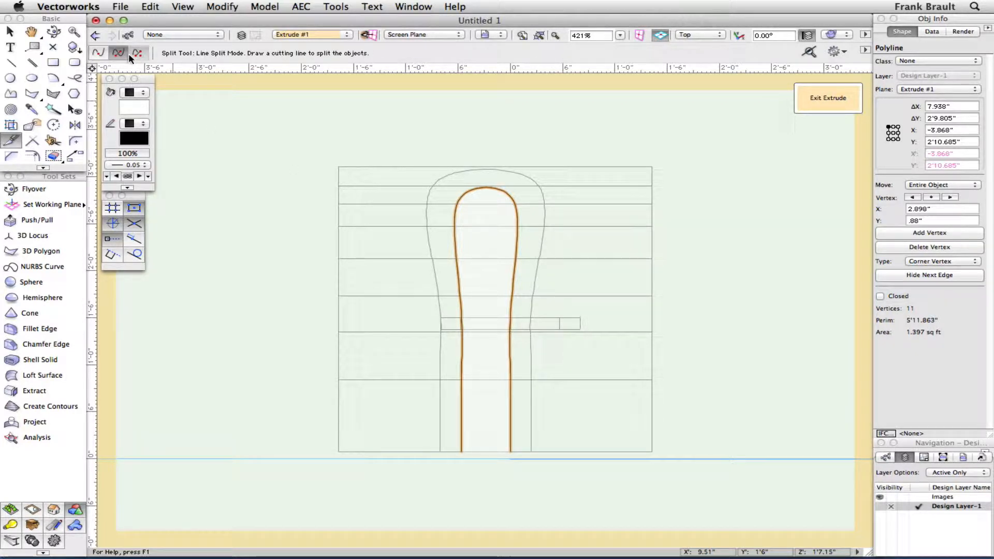
left_click(440, 317)
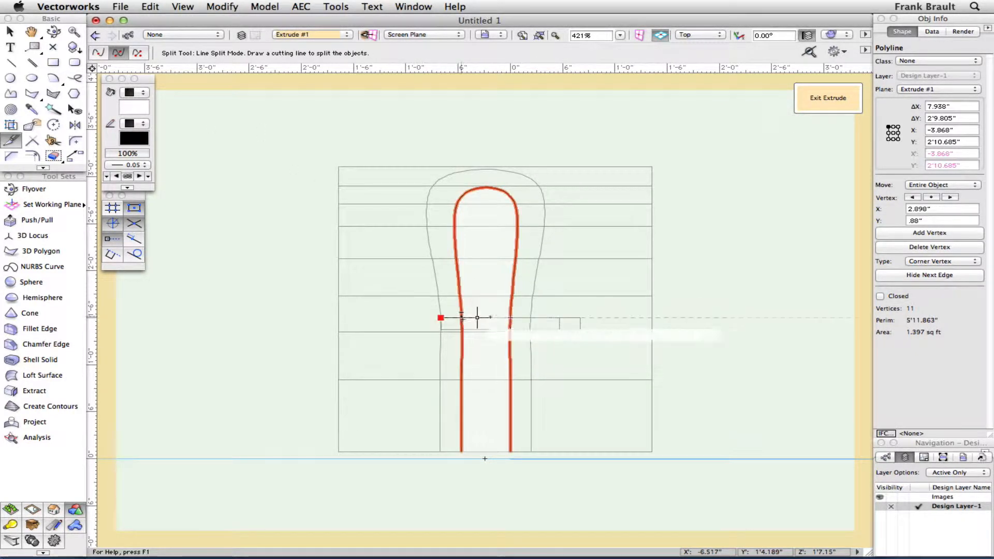
left_click(561, 318)
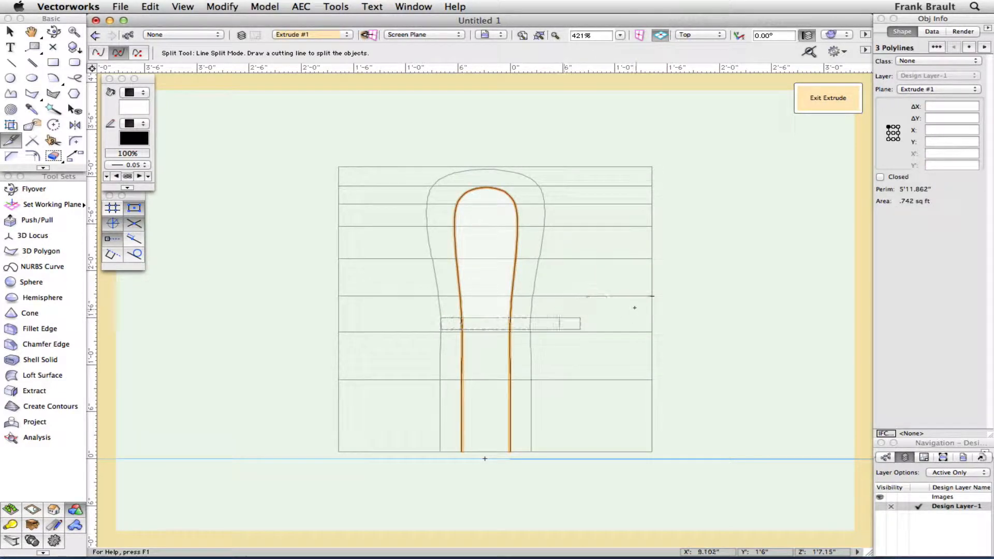
Step: Delete the two leg segments below the cut and exit the extrusion's profile editing
left_click(9, 32)
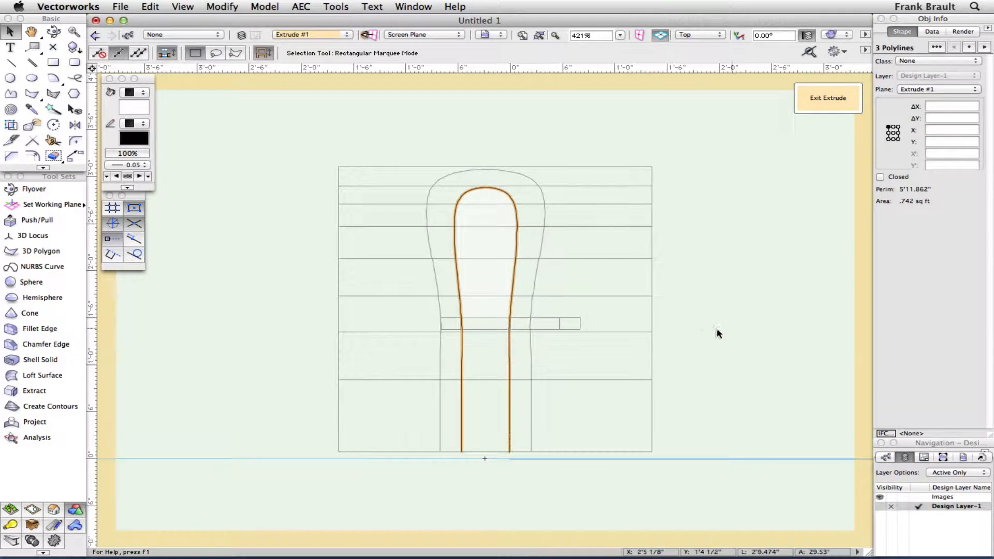
left_click(510, 363)
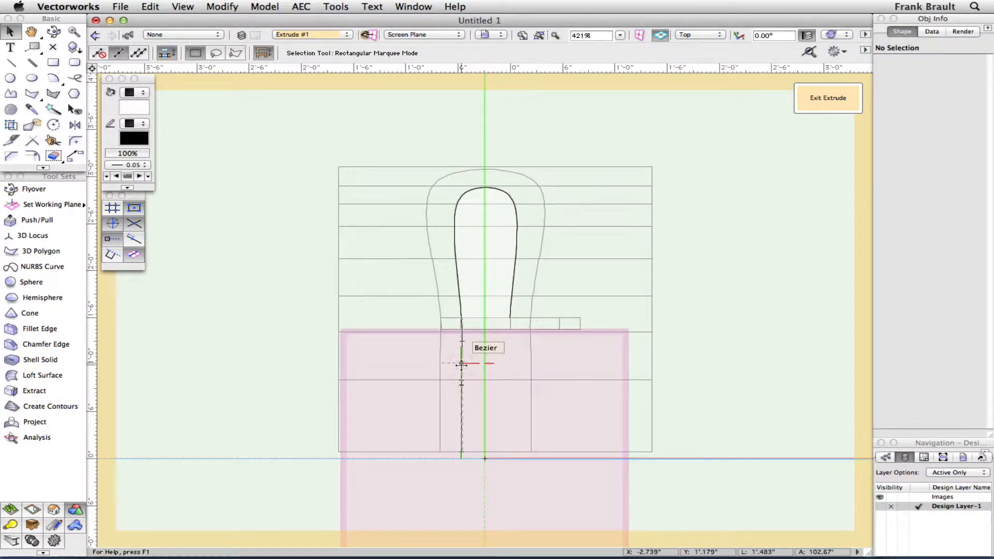
left_click(462, 363)
key("Delete")
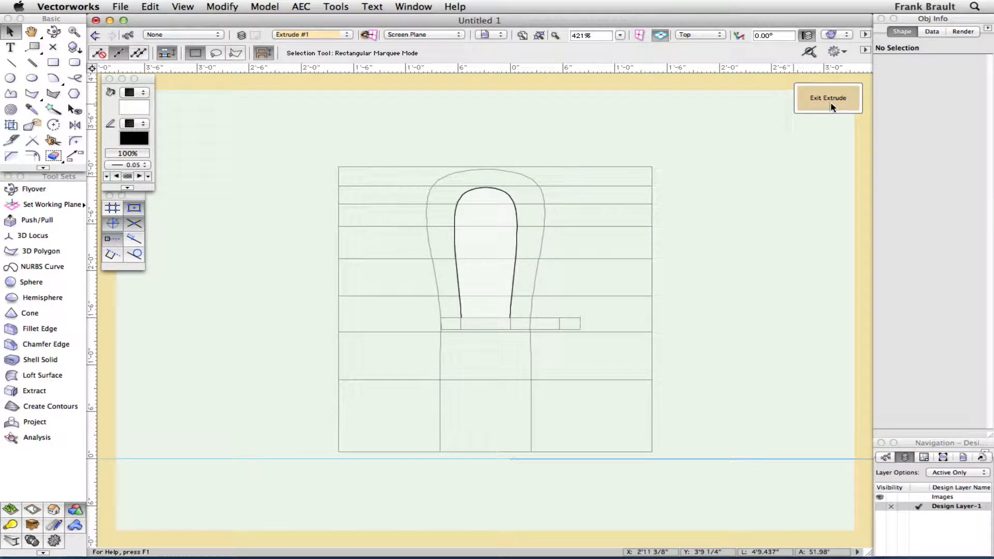
left_click(830, 102)
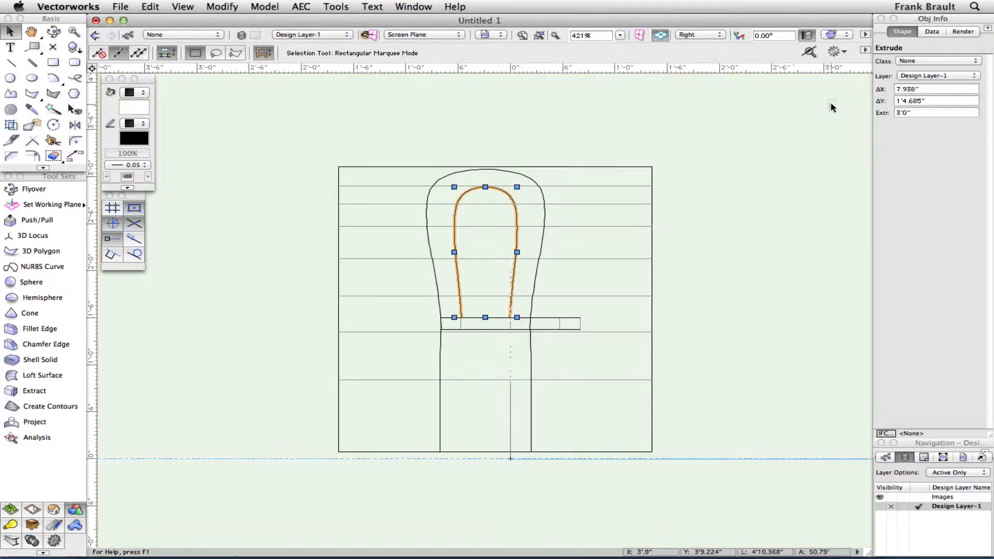
Step: Orbit to a 3D view and try generating the intersection curve between the shortened arch extrusion and the side-profile extrusion
left_click(54, 32)
left_click_drag(485, 325, 552, 332)
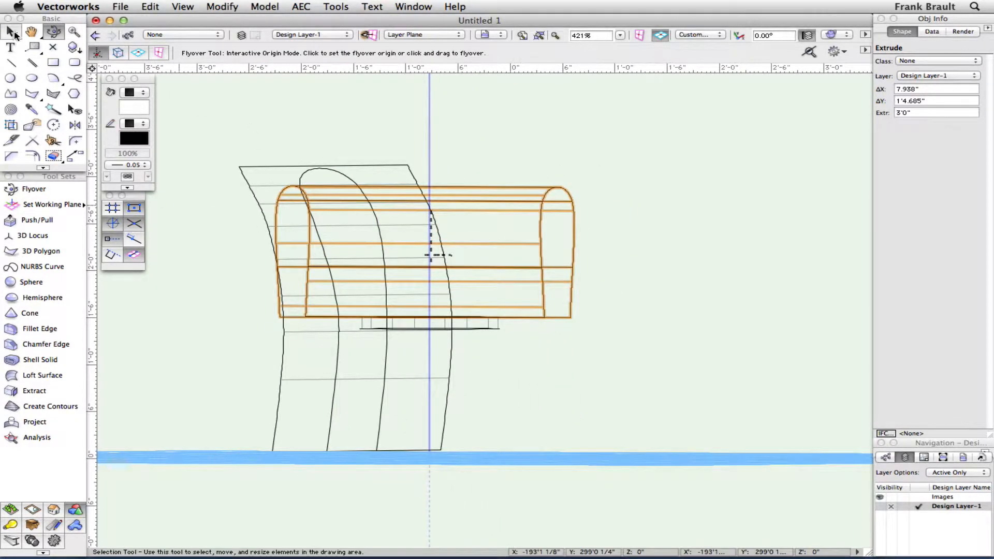
left_click(10, 32)
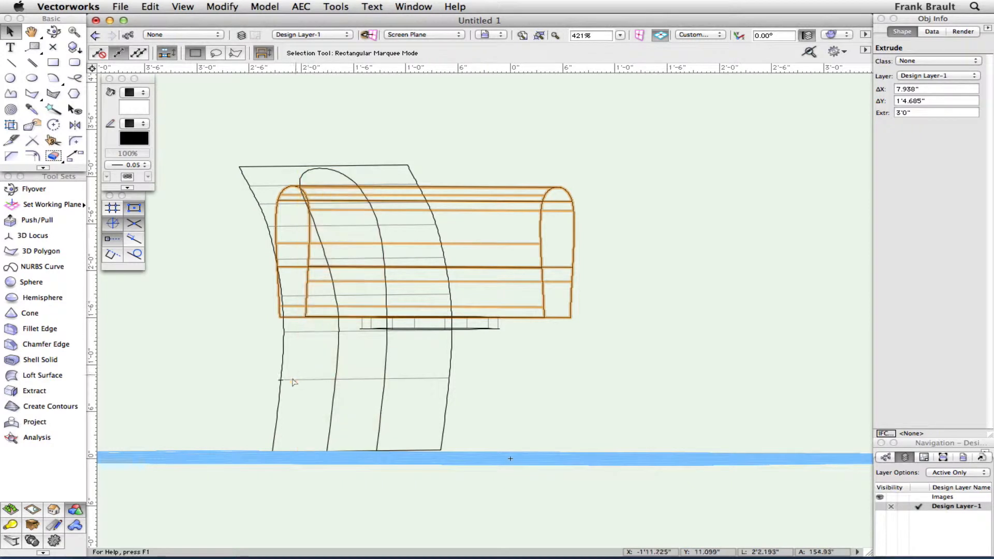
left_click(38, 437)
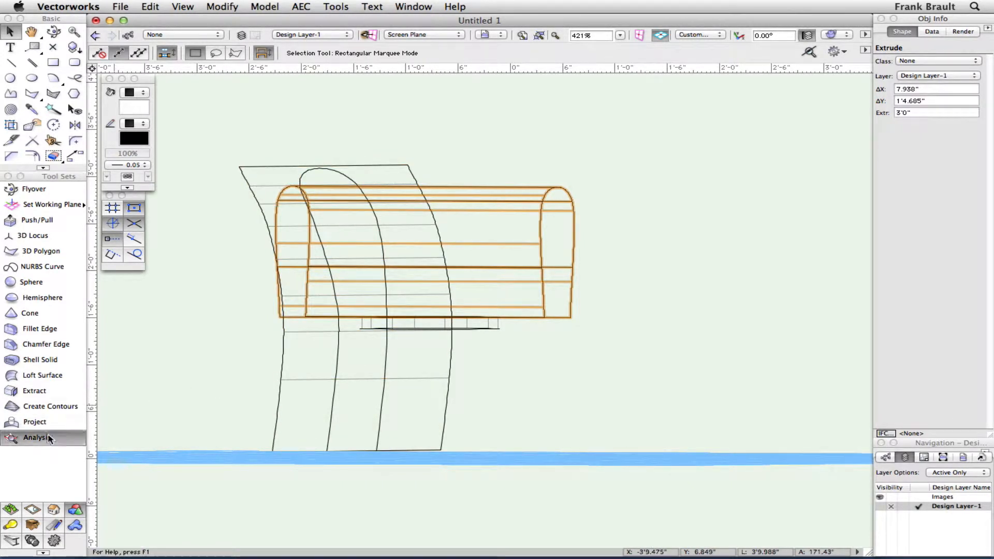
left_click(381, 167)
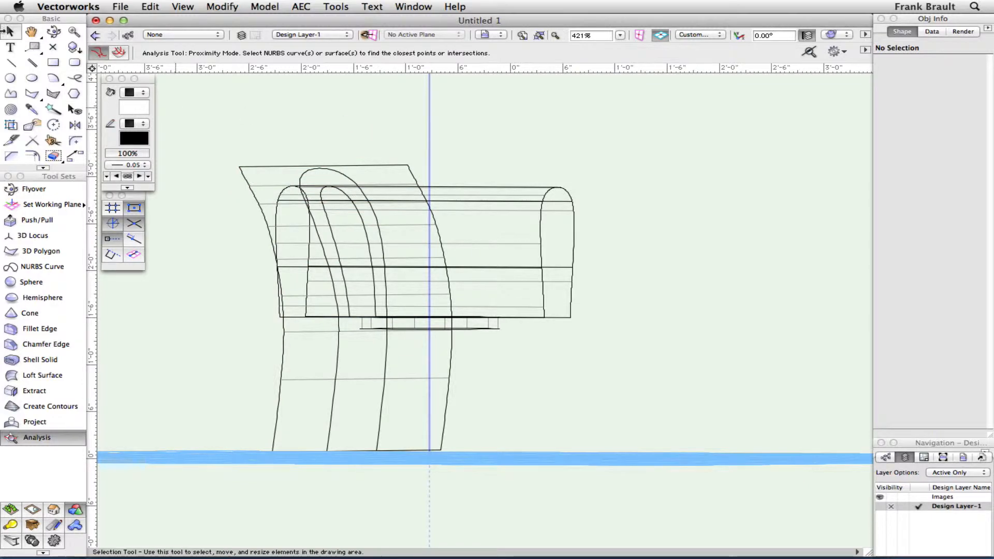
left_click(9, 31)
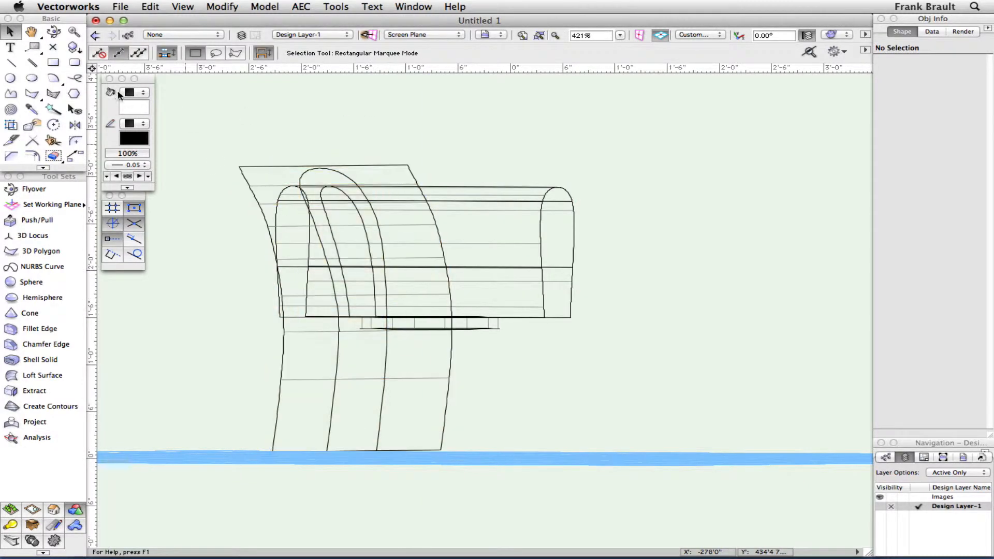
Step: Orbit around the new inner intersection curve, and undo back into the arched extrusion's profile editing
left_click(53, 32)
left_click_drag(431, 255, 437, 362)
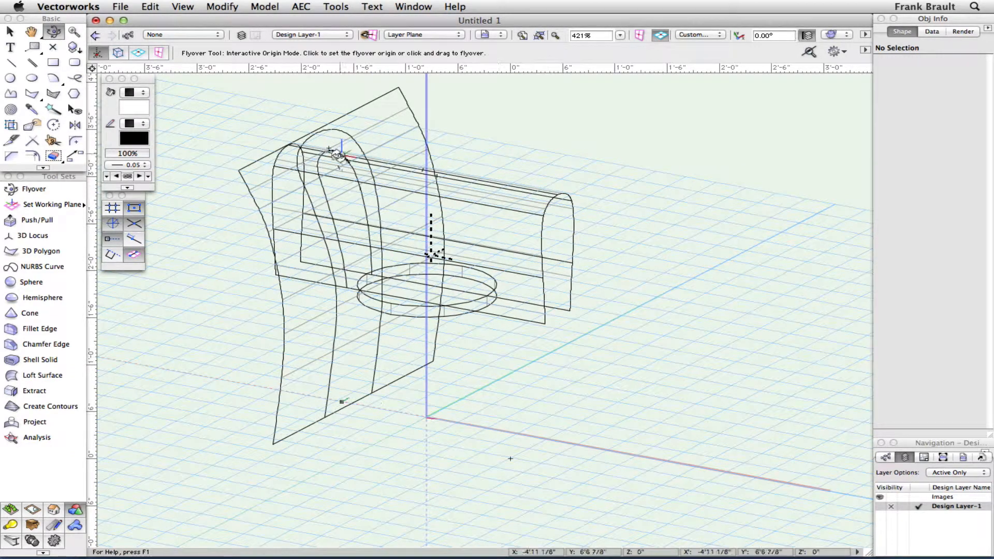
key("super+z")
key("super+z")
key("super+z")
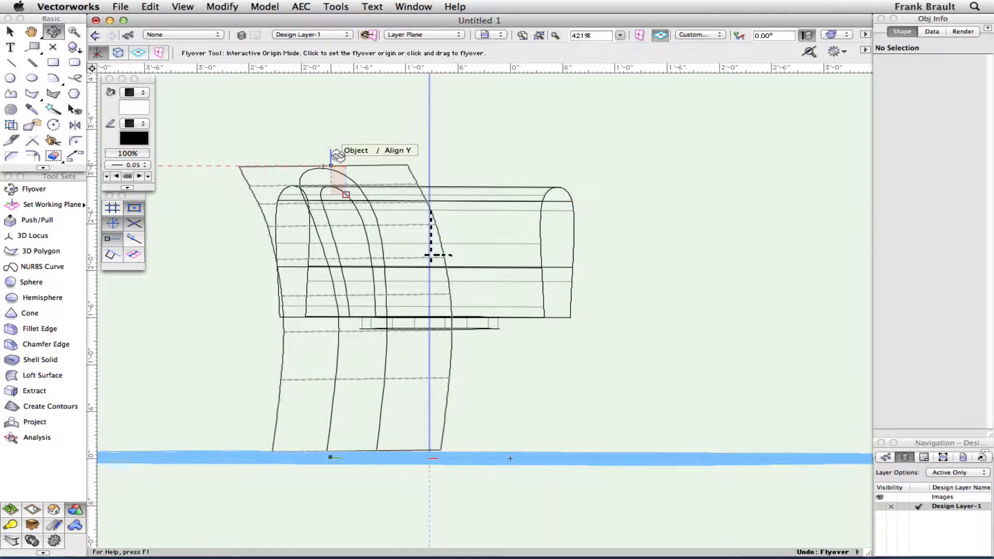
key("super+z")
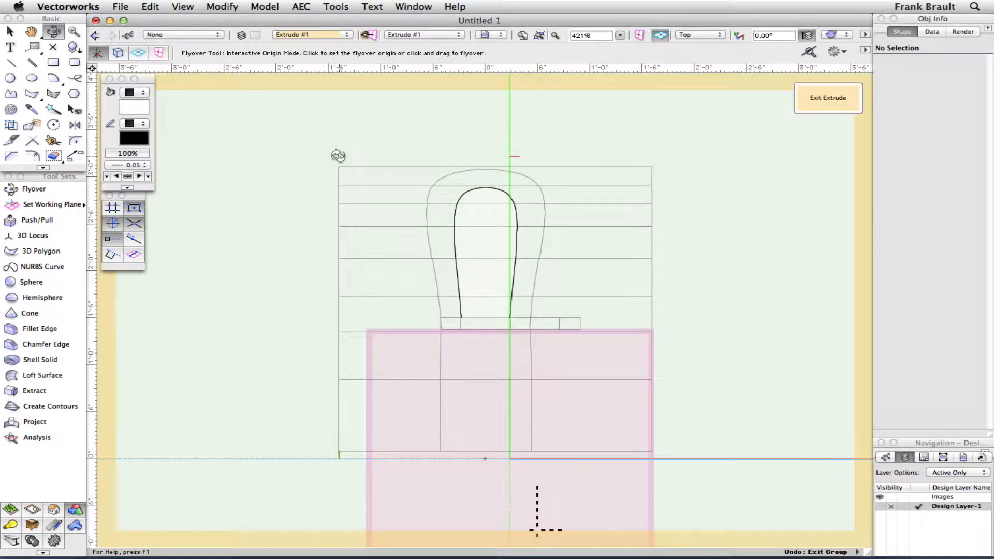
Step: Stretch the inner arch polyline upward to a height of about 1'6.18" and exit the extrusion's profile editing
key("x")
left_click(489, 187)
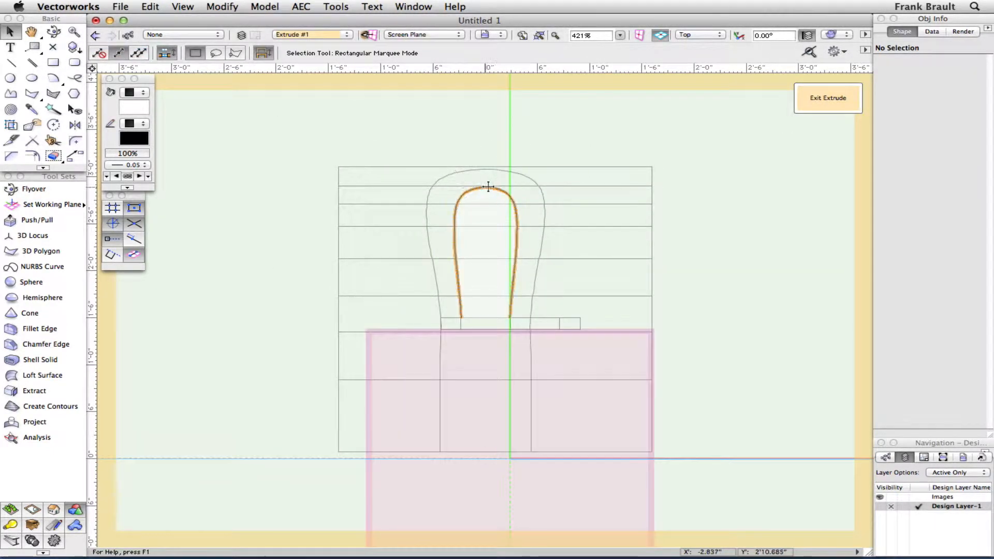
left_click_drag(486, 186, 524, 175)
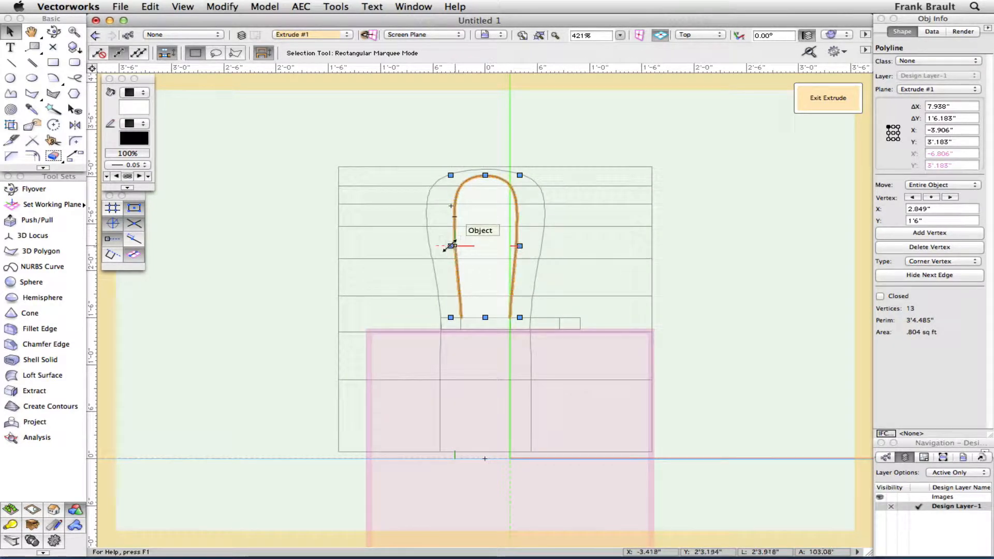
left_click(827, 97)
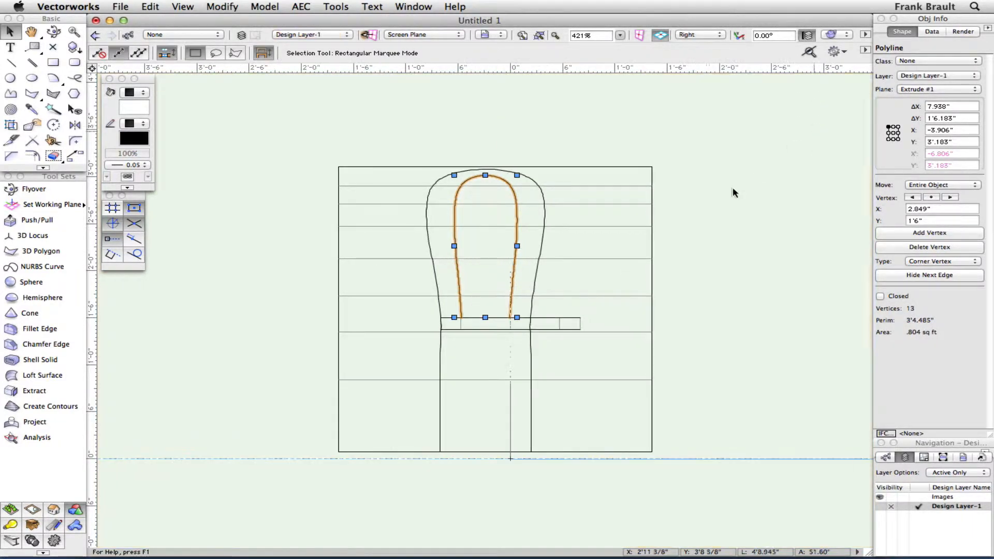
Step: Orbit to a 3D view and generate the intersection curve between the side-profile extrusion and the taller inner arch extrusion
left_click(53, 31)
left_click_drag(466, 292, 510, 305)
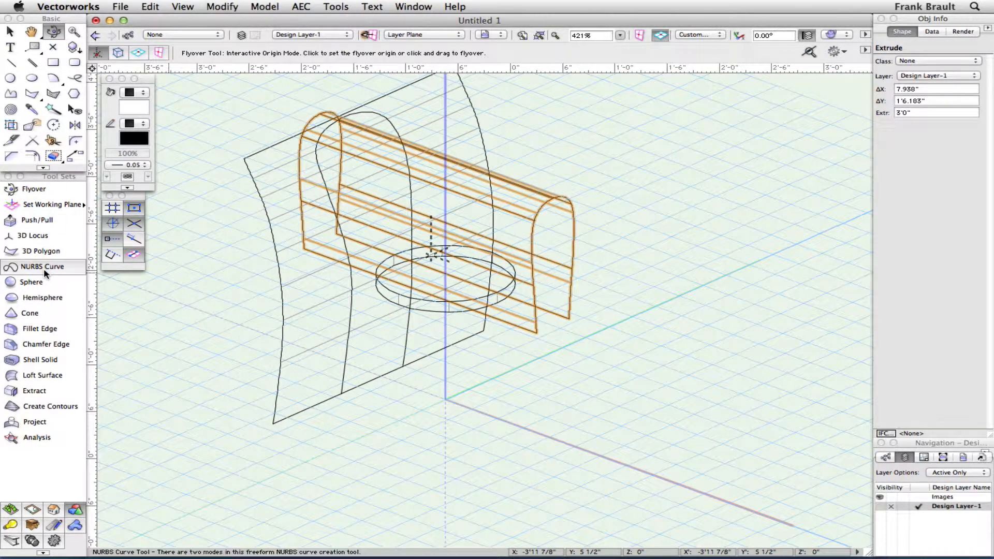
left_click(32, 437)
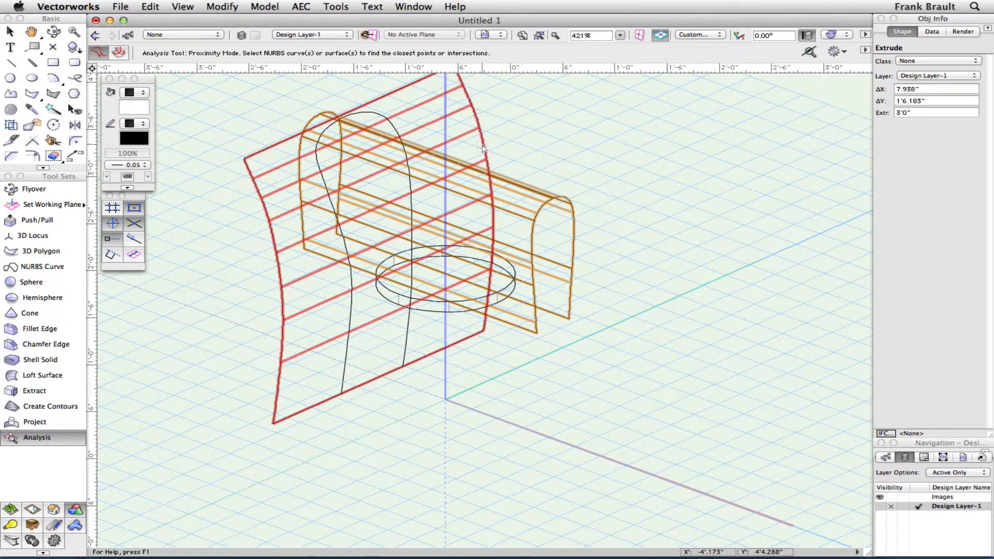
left_click(537, 193)
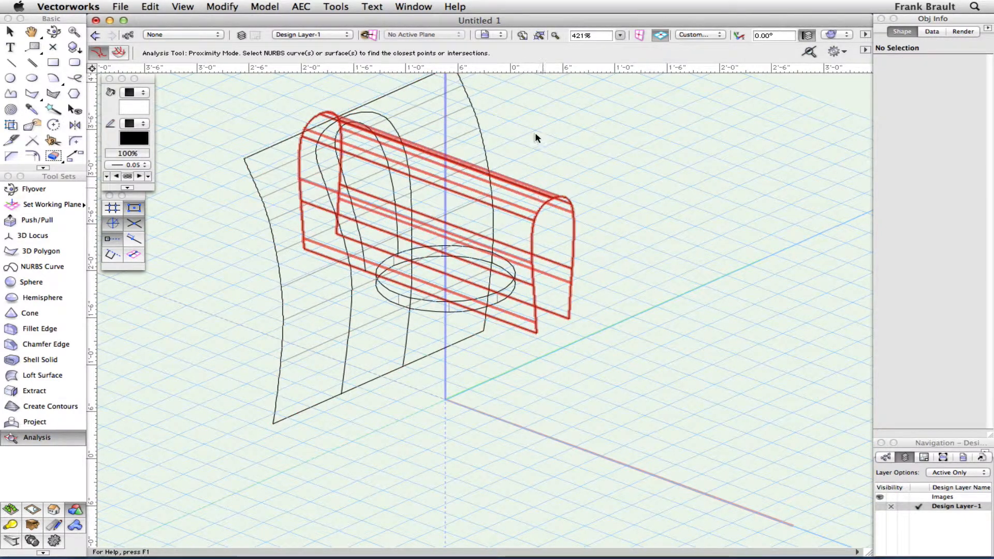
Step: Delete the inner arch extrusion and the side-profile extrusion, keeping the intersection curves and the seat
left_click(10, 32)
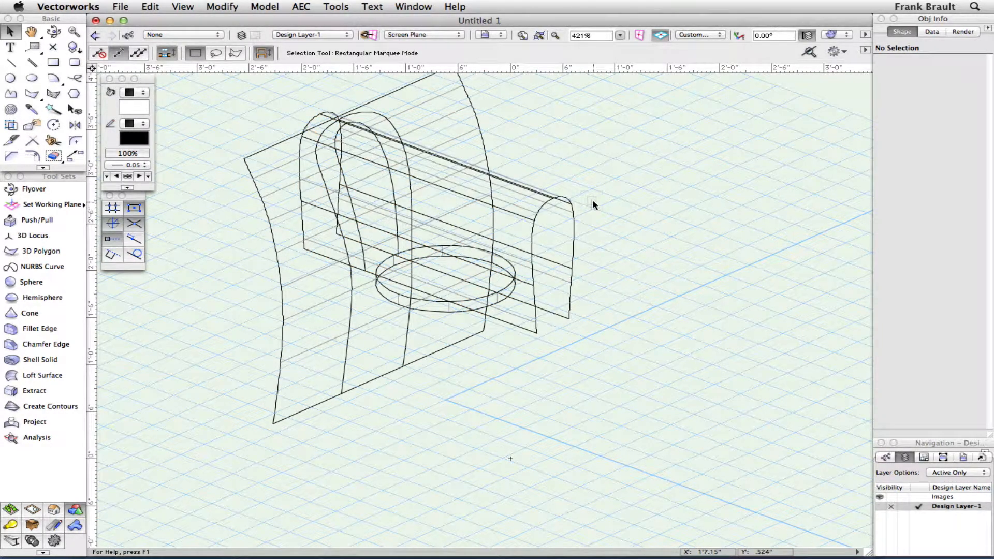
left_click(572, 201)
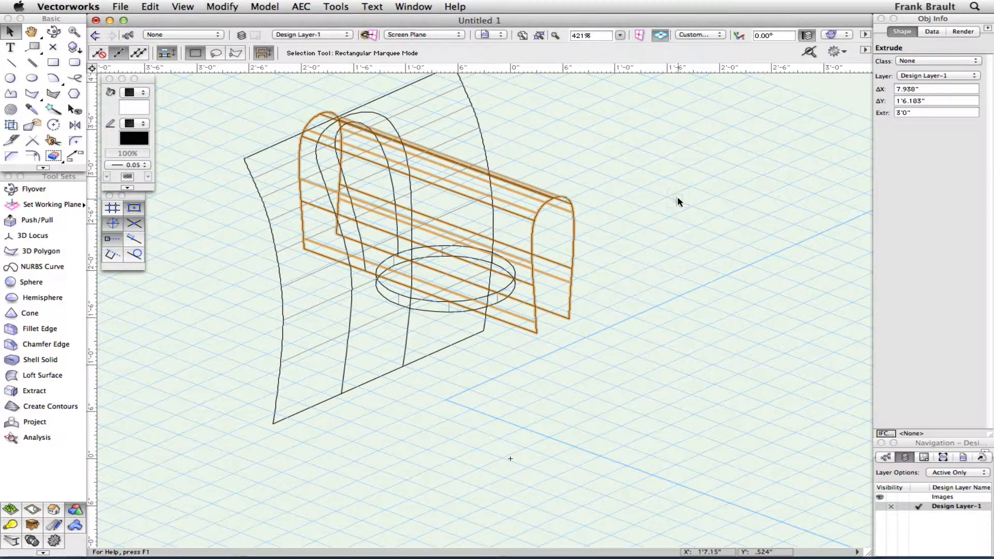
key("Delete")
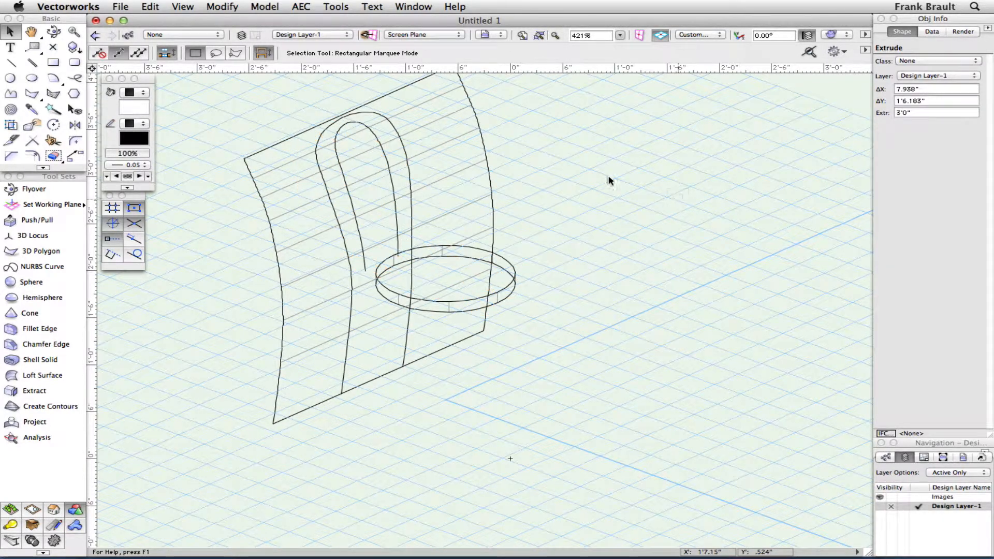
left_click(487, 157)
key("Delete")
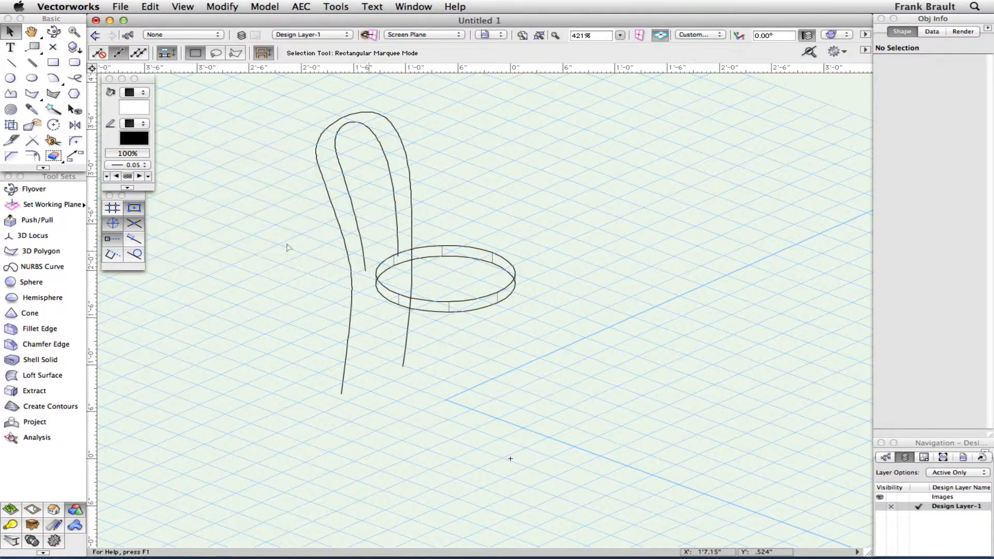
Step: Make the Images layer active and show the chair's reference image in the Right view
left_click(54, 32)
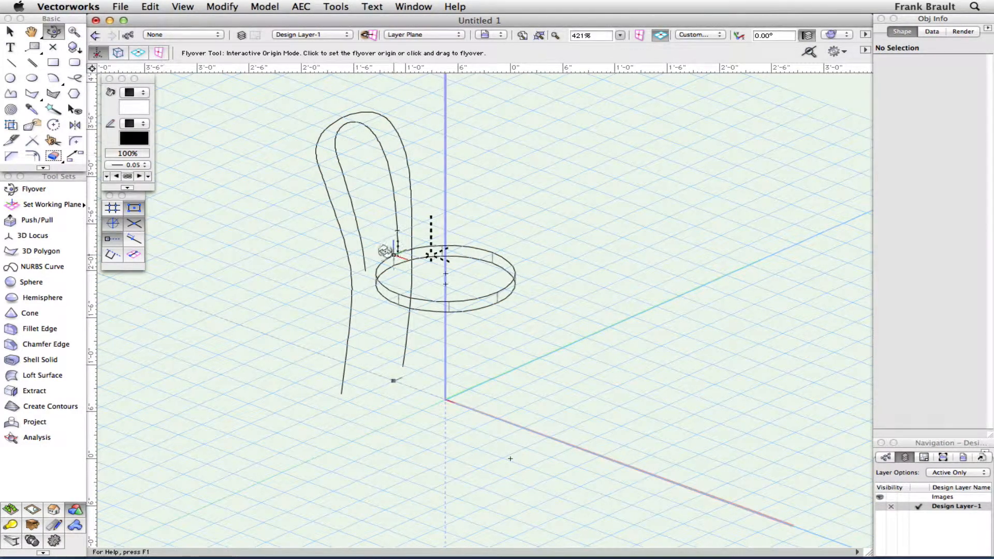
mouse_move(412, 266)
left_mouse_down()
mouse_move(457, 270)
mouse_move(436, 255)
mouse_move(406, 270)
left_mouse_up()
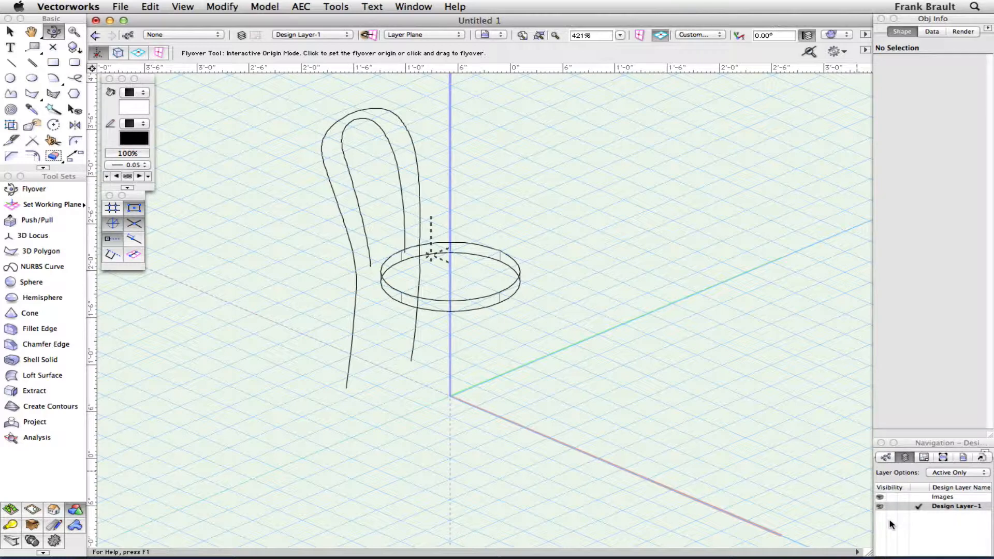
left_click(918, 497)
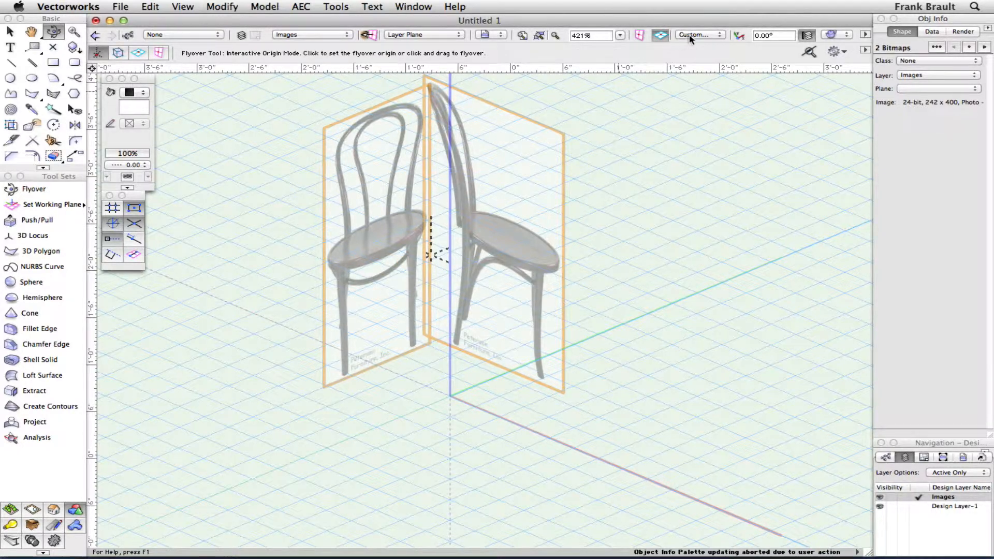
left_click(713, 36)
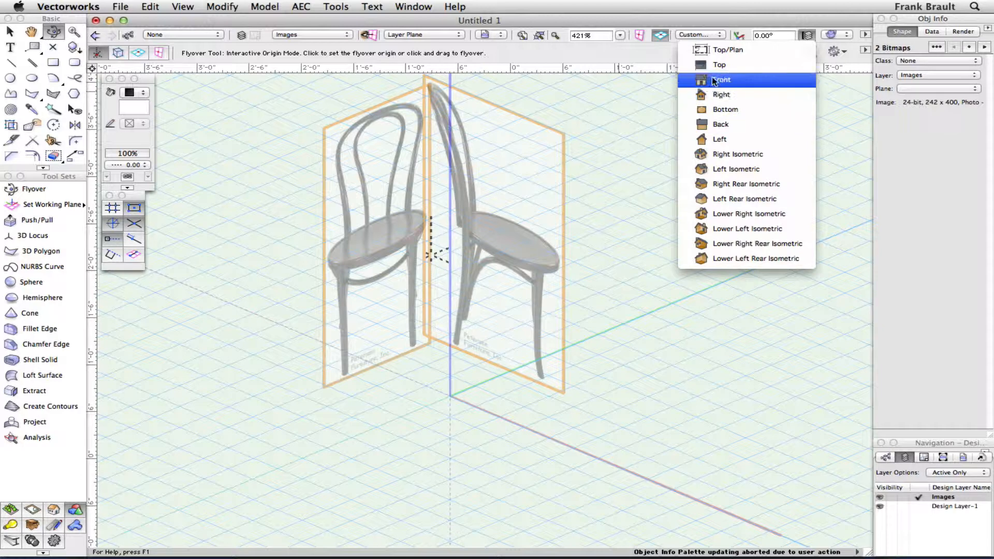
left_click(714, 95)
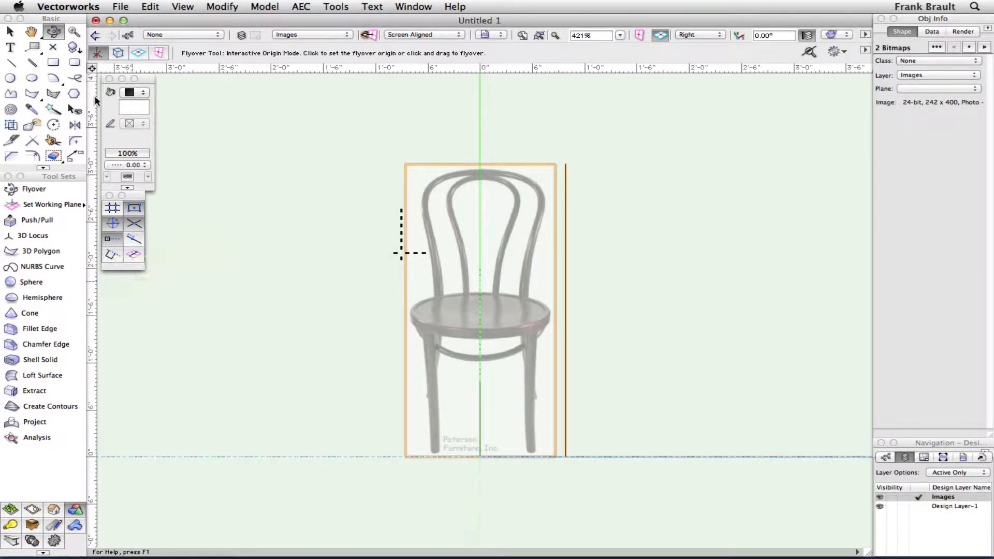
Step: Trace the chair's front leg in the reference image with a Bezier polyline about 1'4" tall, from the foot up to the seat
left_click(11, 94)
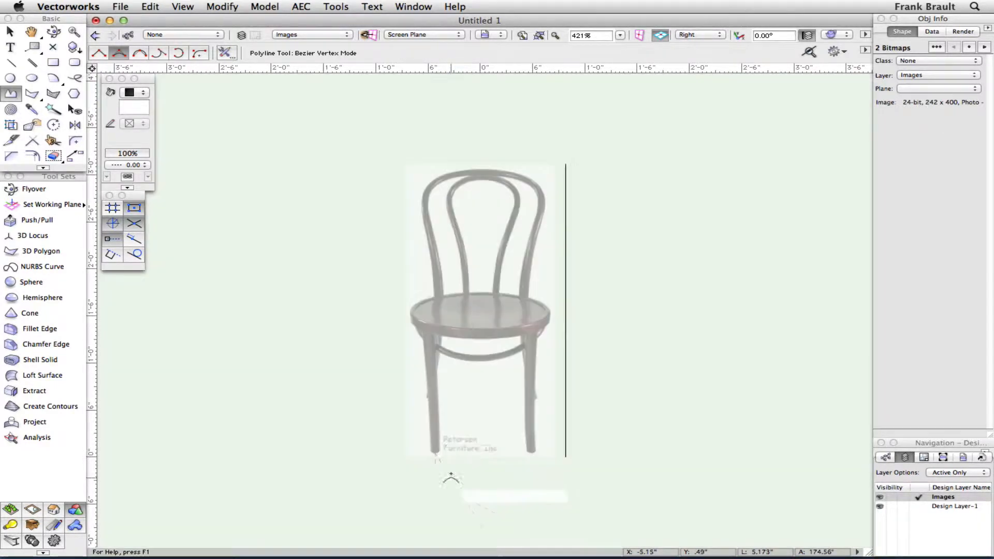
left_click(434, 463)
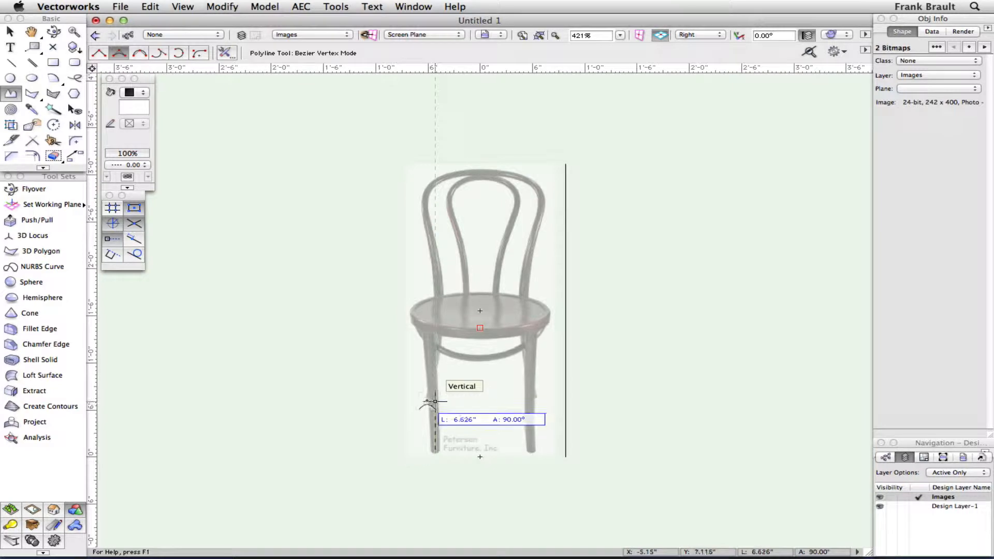
key("z")
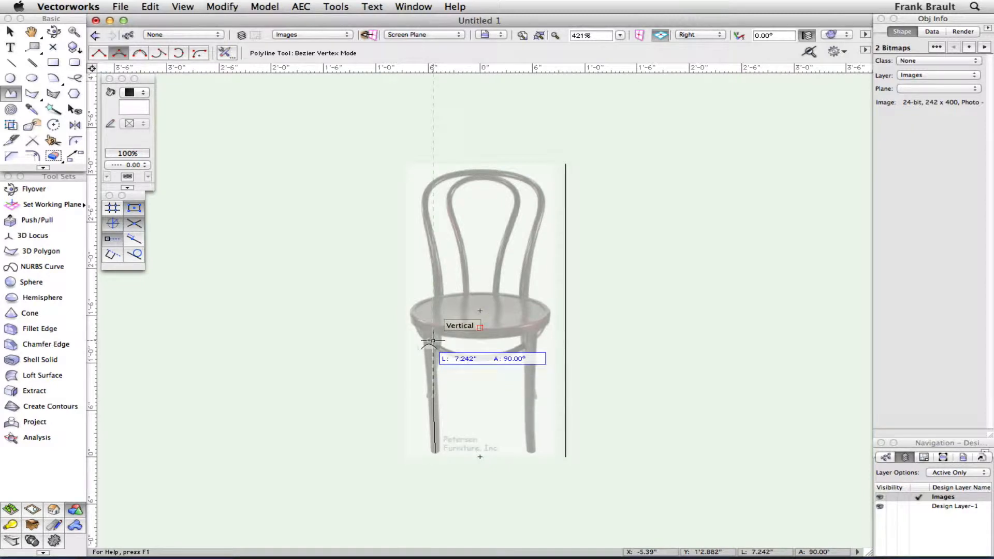
key("z")
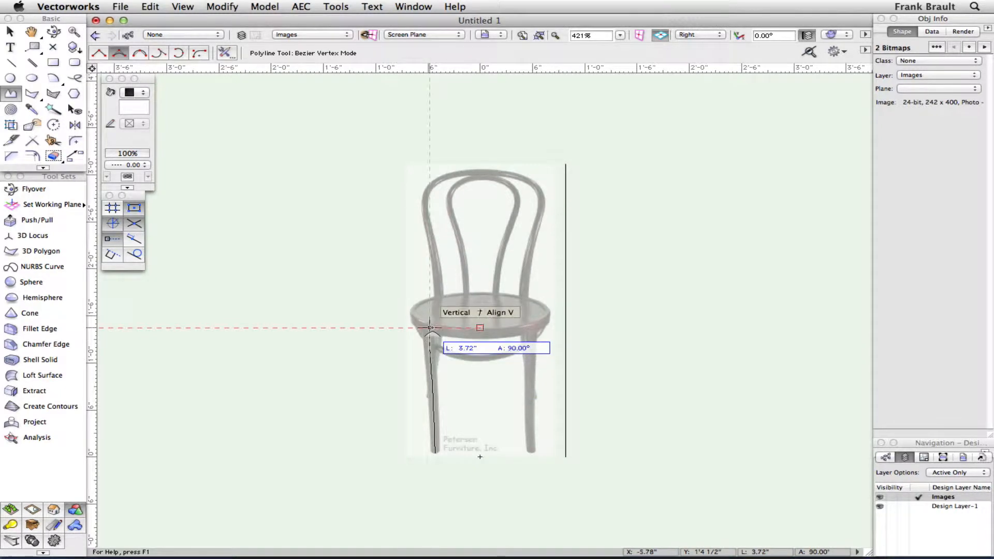
double_click(429, 327)
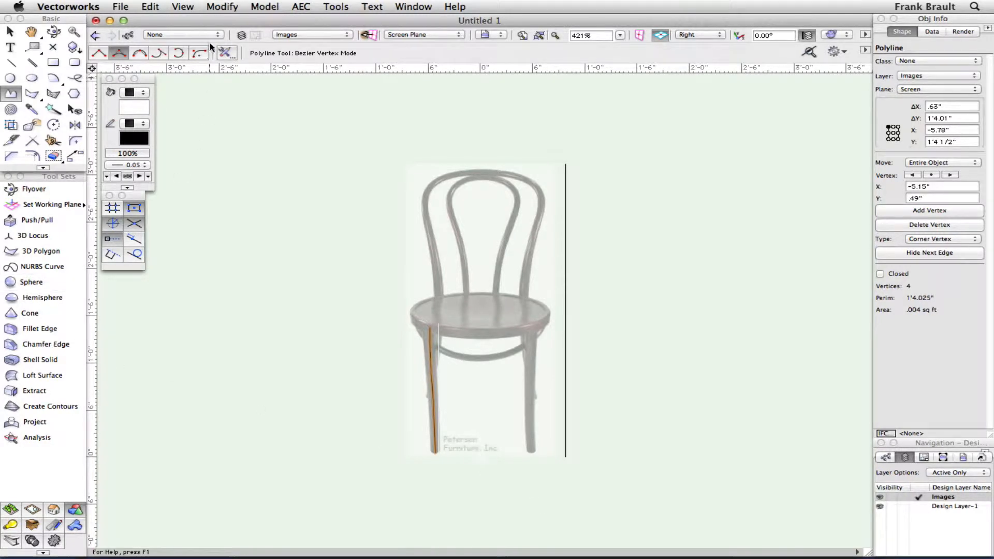
Step: Convert the traced leg polyline to a NURBS curve
left_click(222, 7)
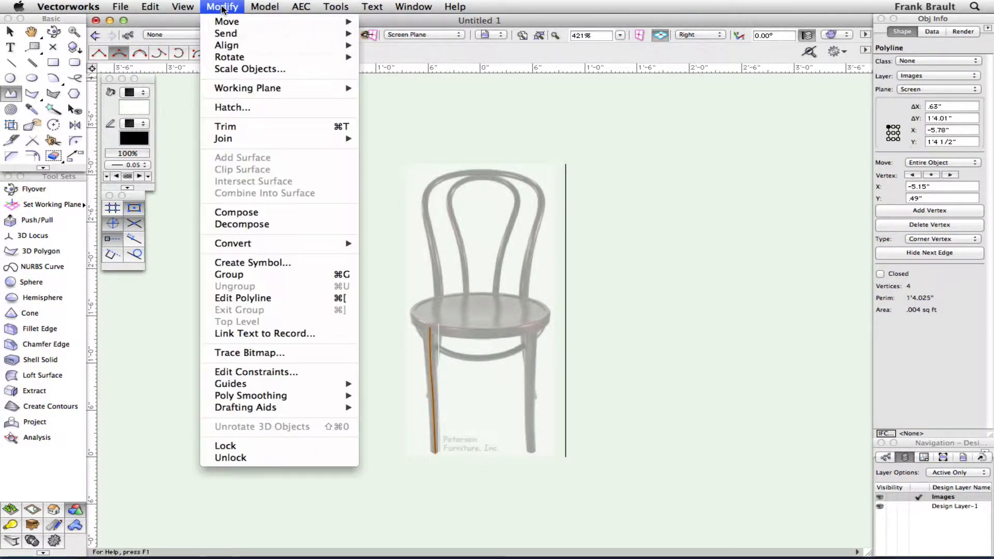
mouse_move(303, 243)
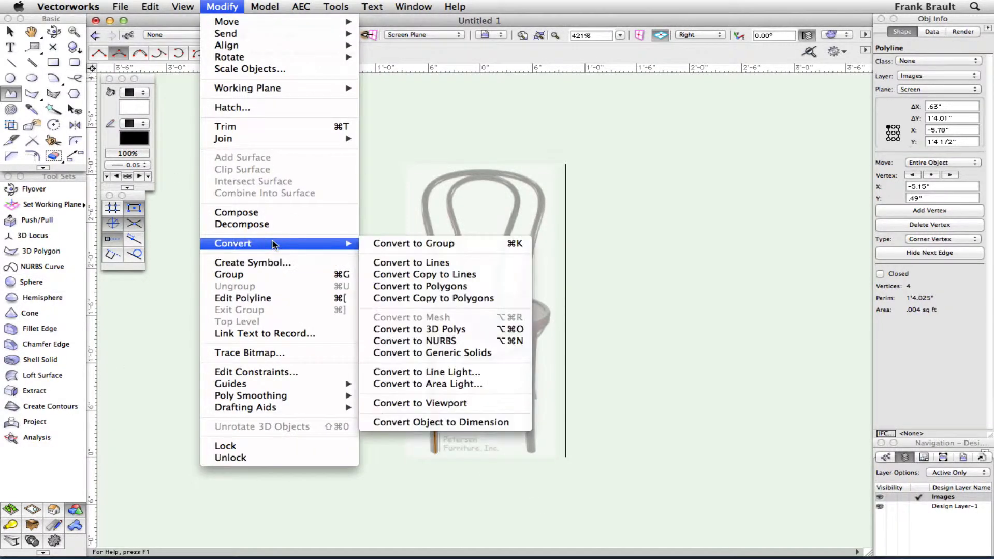
left_click(403, 342)
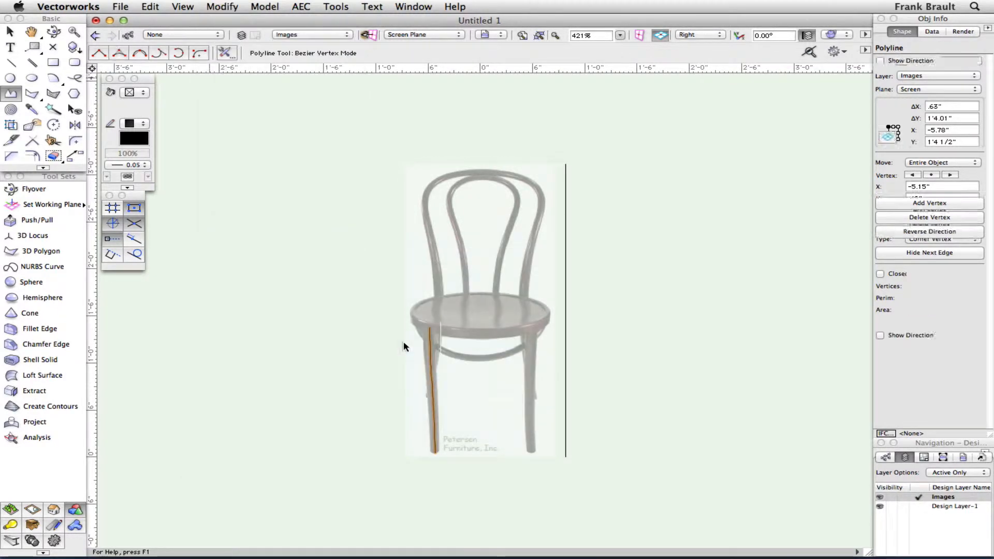
Step: Switch to the Top view and examine the leg curve, then the seat and frame curves on Design Layer-1
left_click(54, 31)
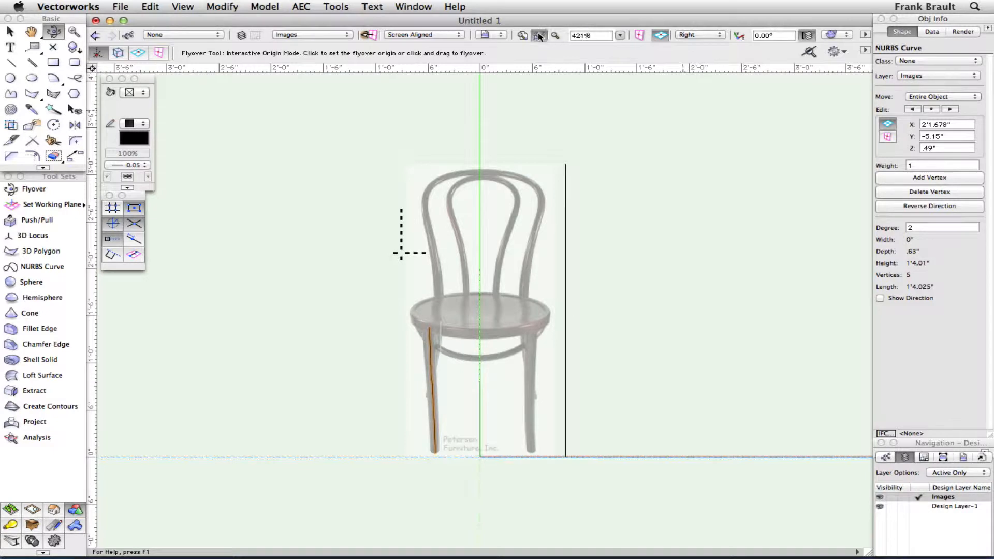
left_click(707, 36)
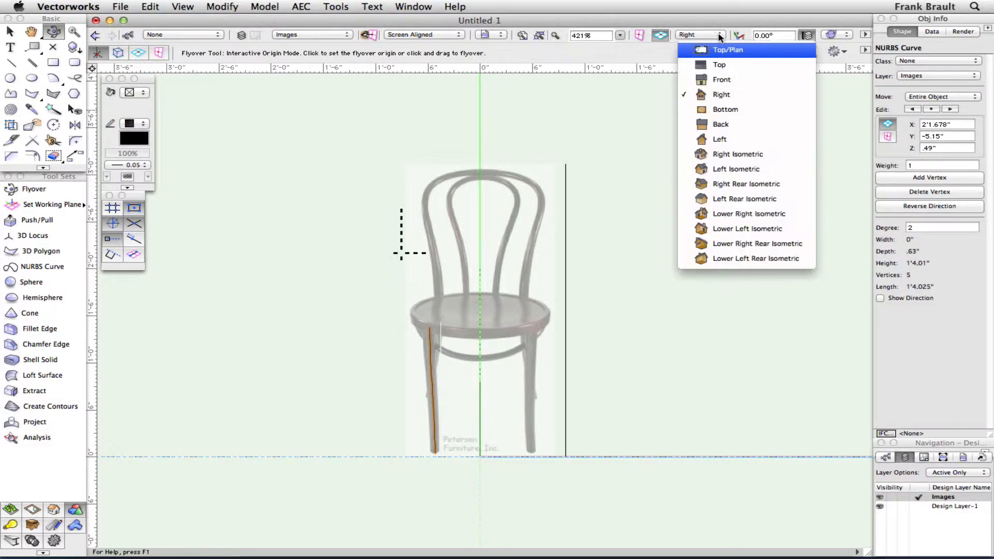
left_click(719, 66)
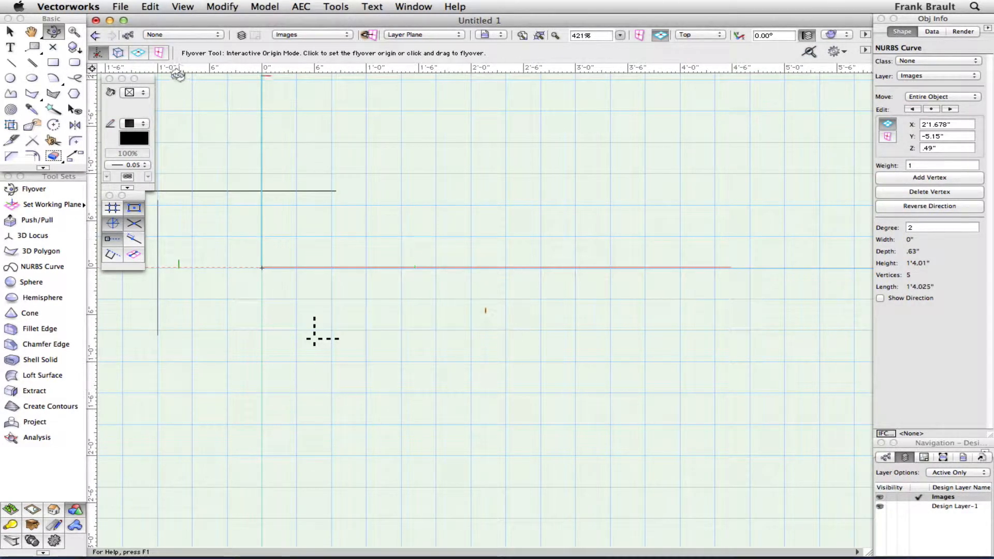
left_click(539, 35)
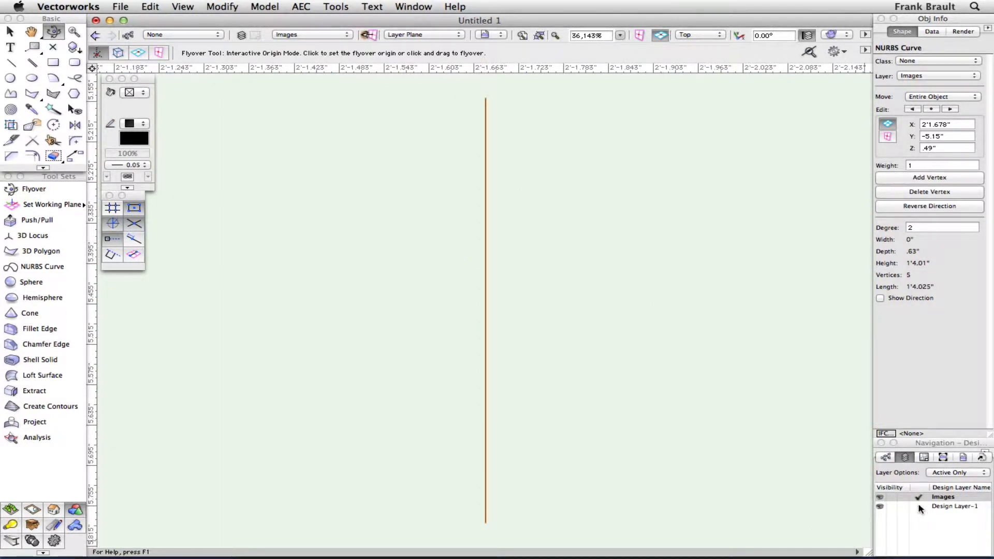
scroll(616, 464, "up", 5)
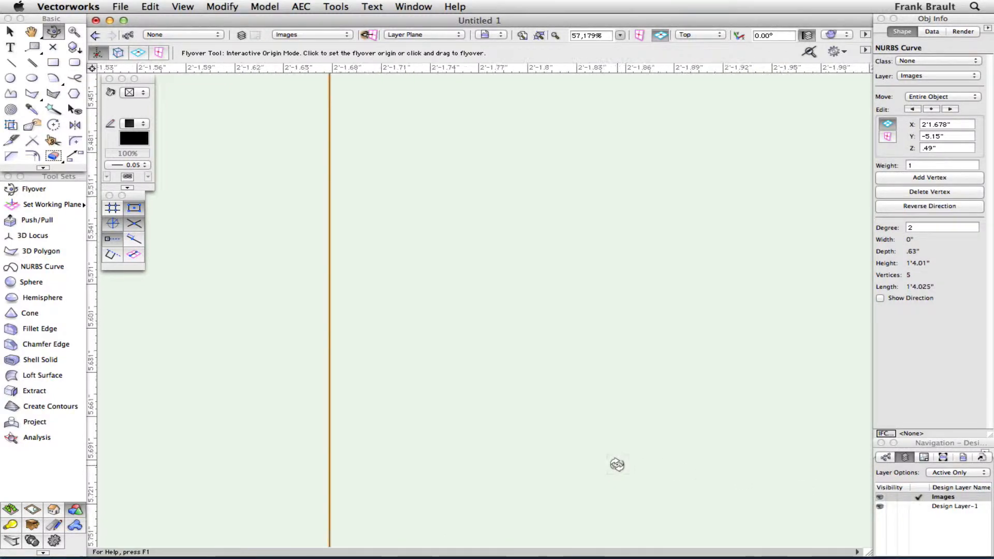
scroll(614, 463, "down", 9)
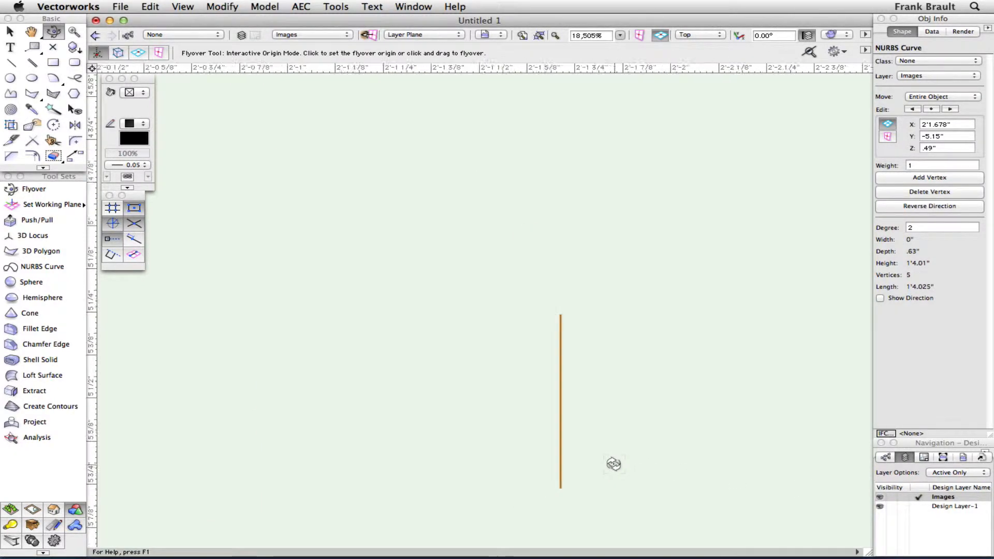
left_click(918, 506)
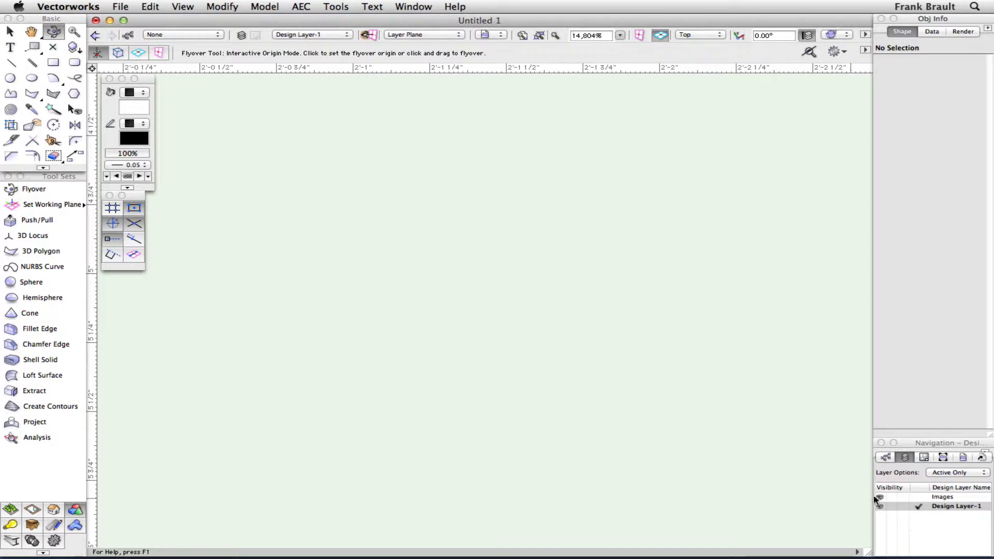
left_click(538, 36)
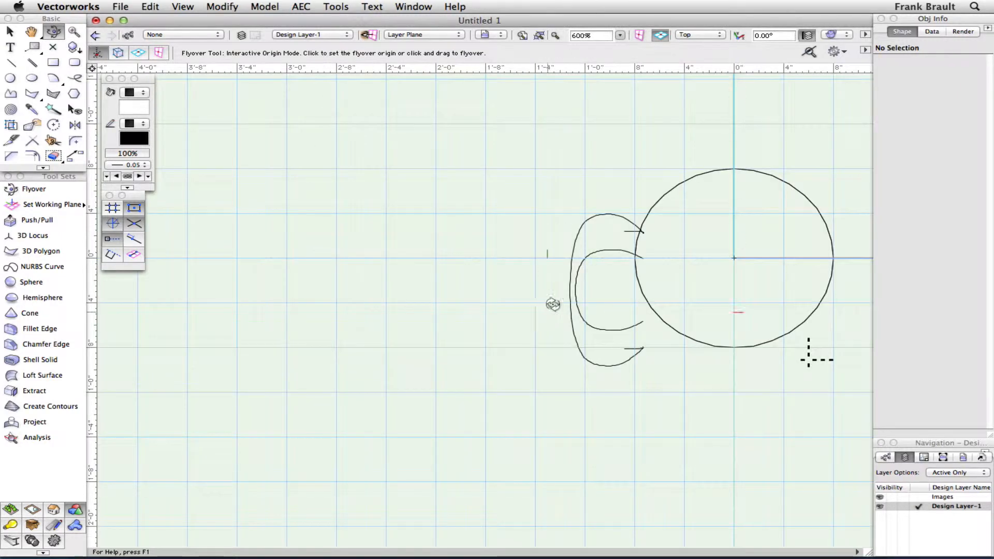
middle_click_drag(685, 370, 545, 385)
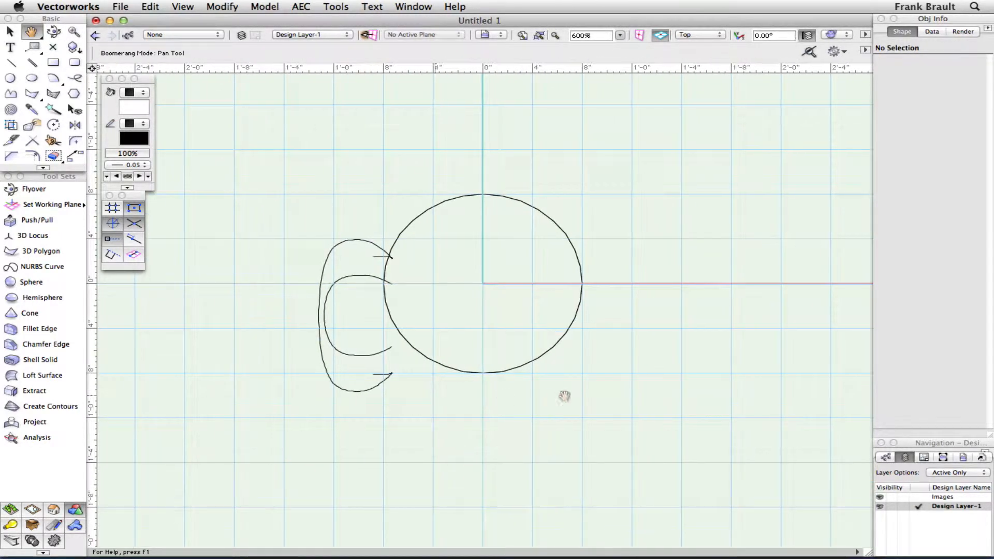
key("shift+c")
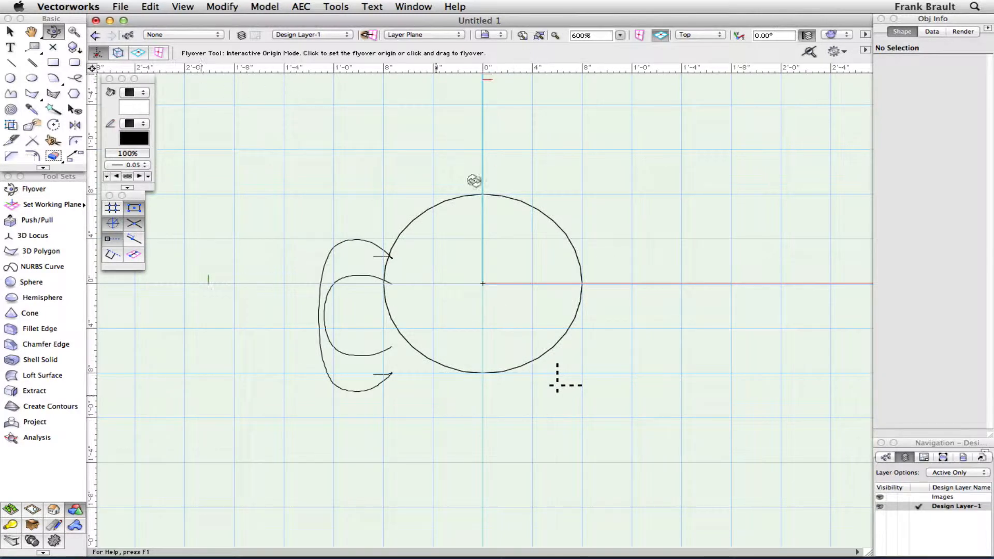
Step: Transfer the leg curve from the Images layer to Design Layer-1 and make Design Layer-1 active
left_click(918, 497)
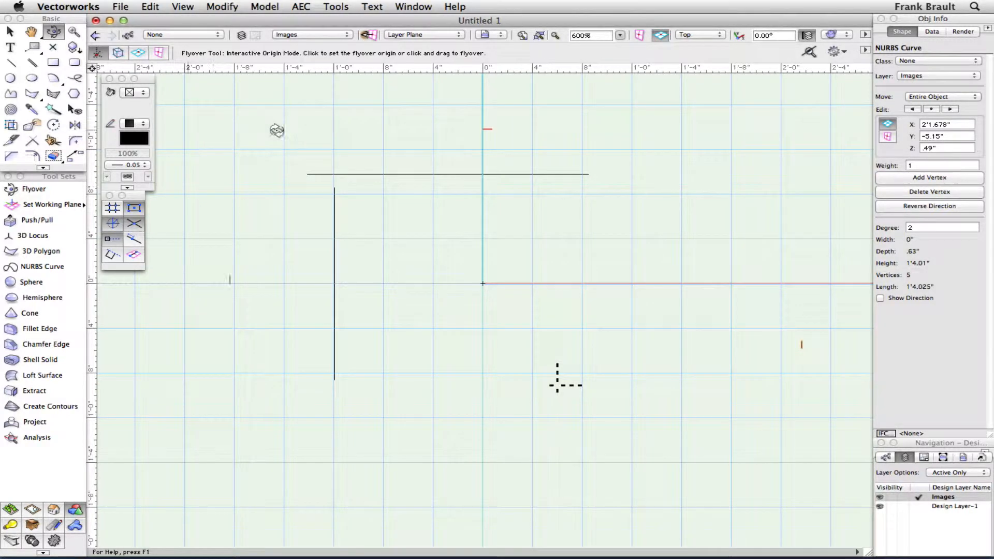
left_click(924, 78)
left_click(929, 89)
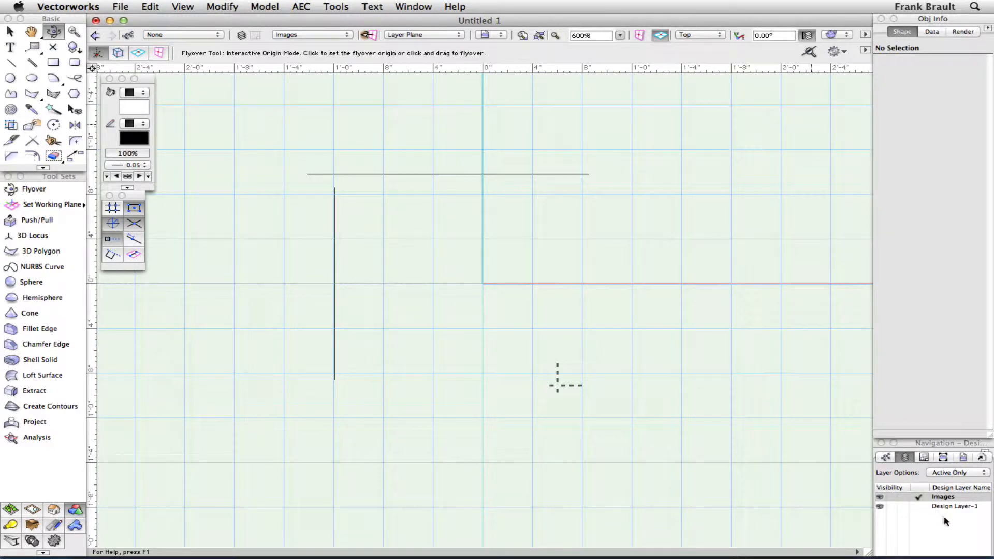
left_click(920, 506)
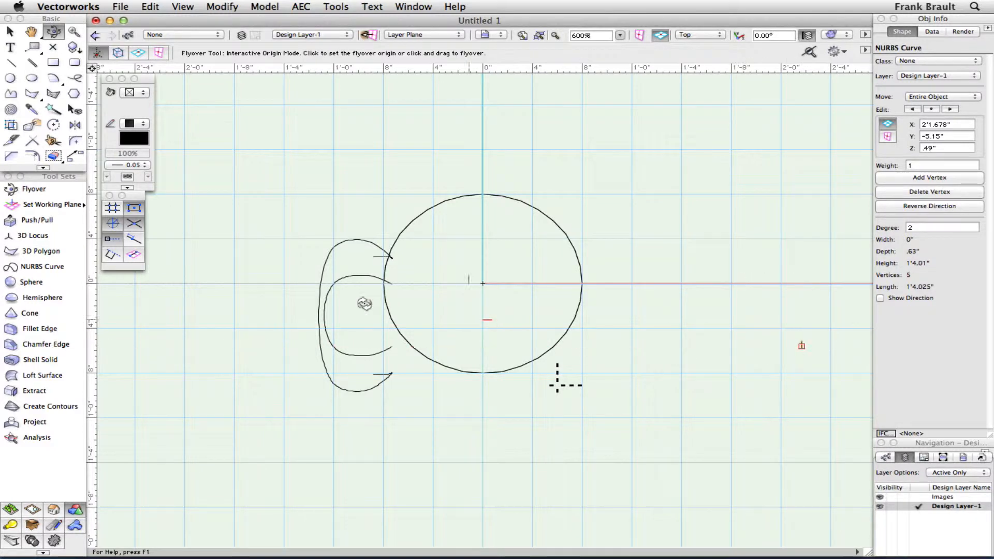
Step: Move the leg curve horizontally to the seat's front edge, at X about 7.89", and check its placement from an orbited view
left_click(9, 31)
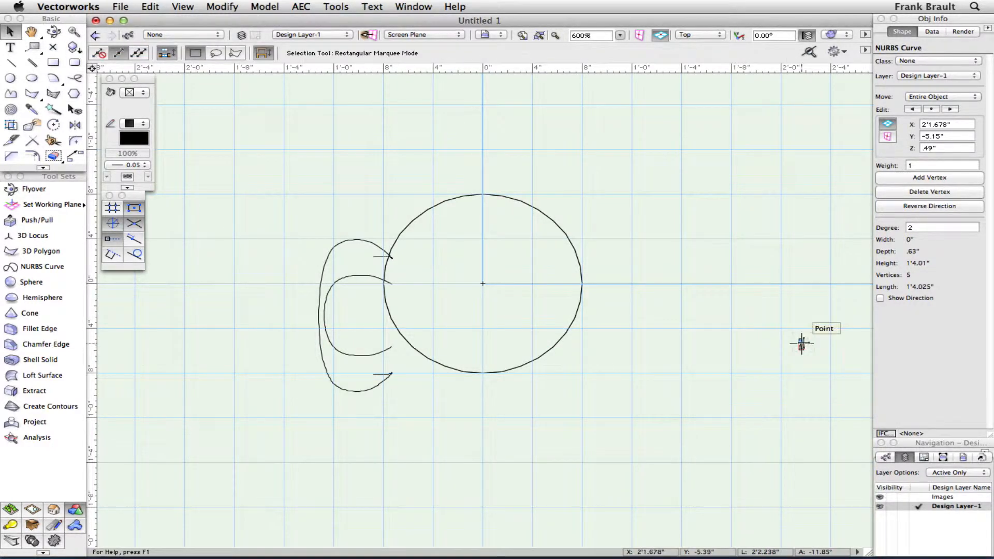
left_click_drag(801, 343, 580, 344)
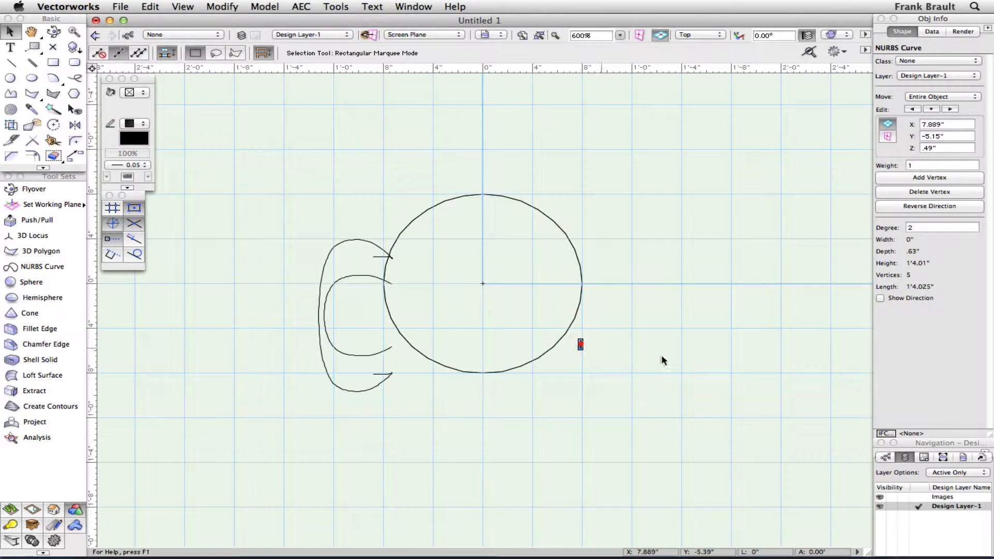
left_click(54, 33)
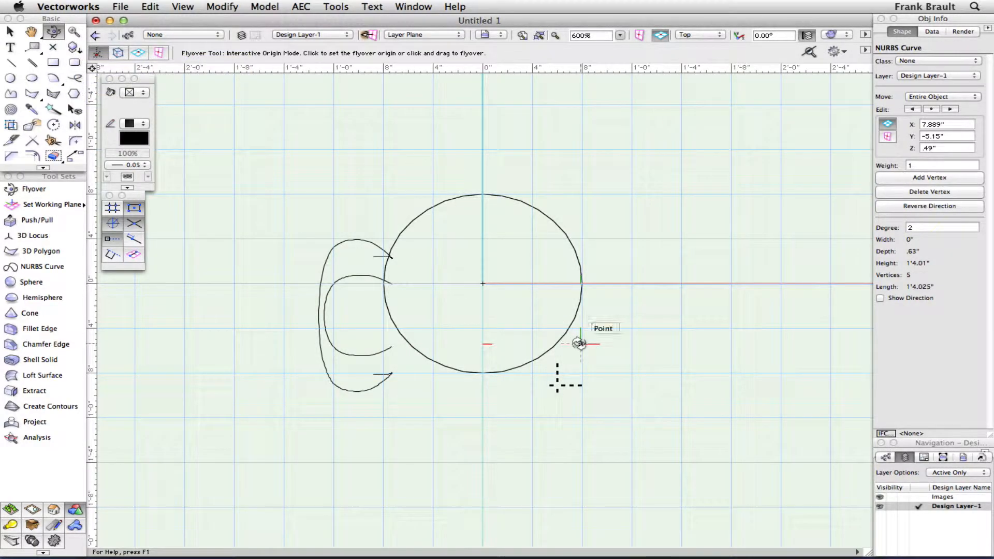
left_click_drag(580, 339, 502, 295)
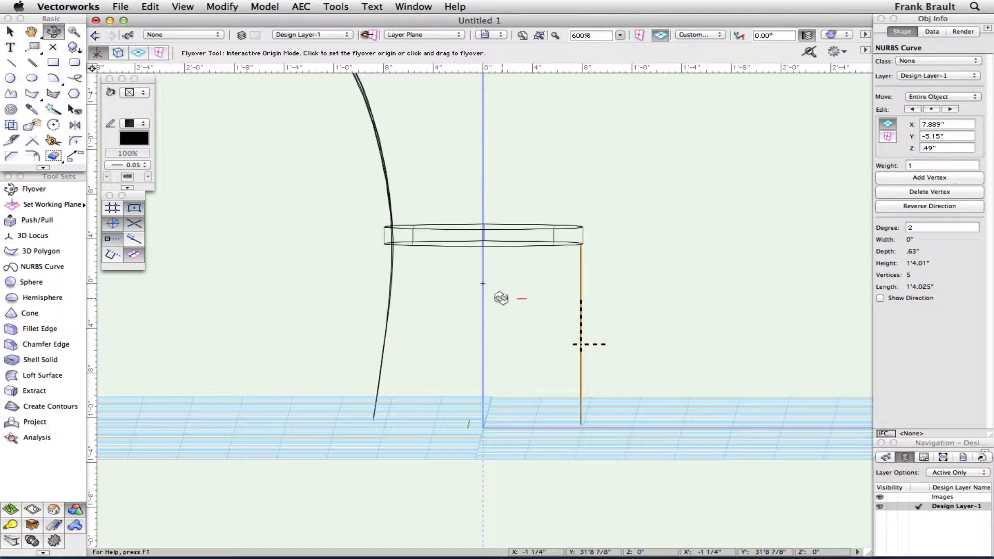
Step: In the Front view, set the layer options to Show Others and move the leg curve onto the image's front leg, at X about 4.5"
left_click(691, 35)
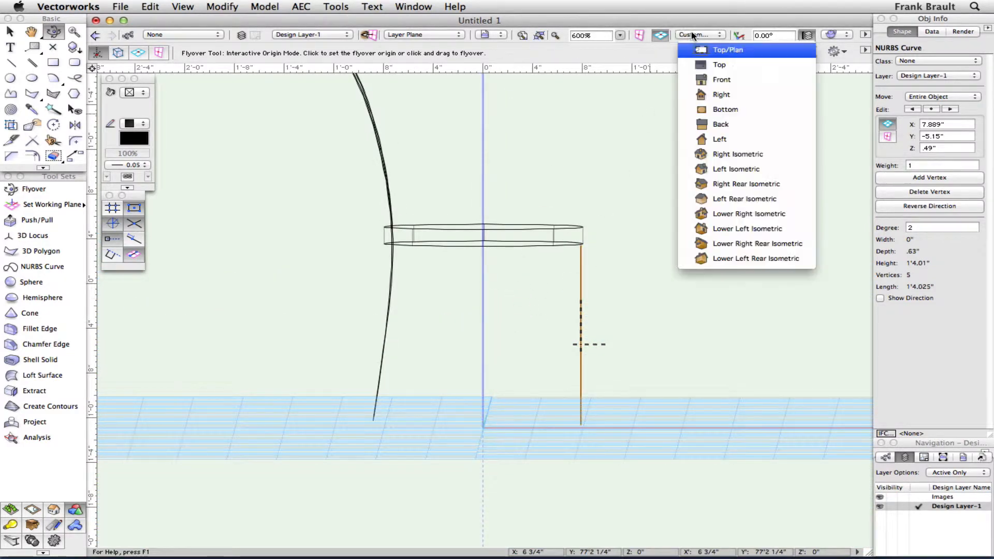
left_click(704, 79)
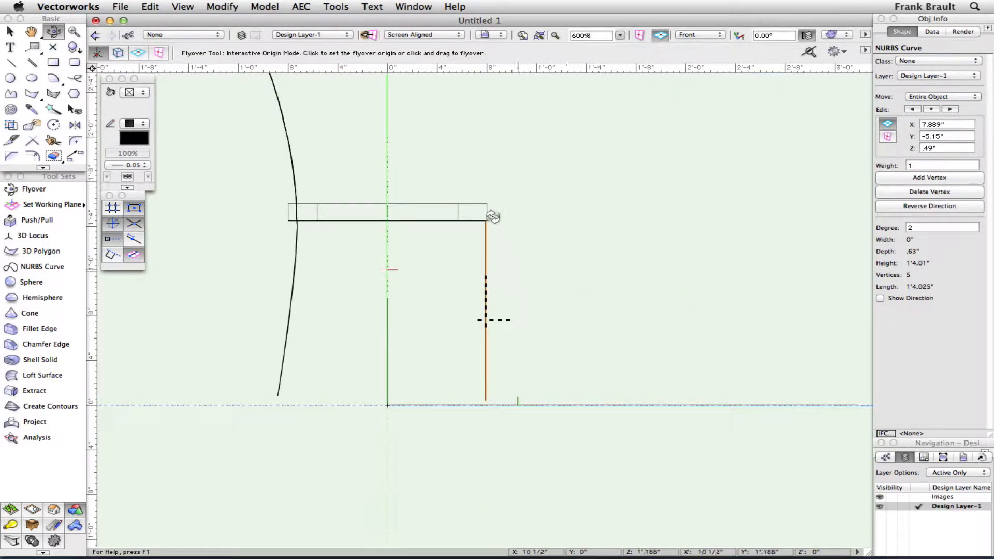
left_click(486, 400)
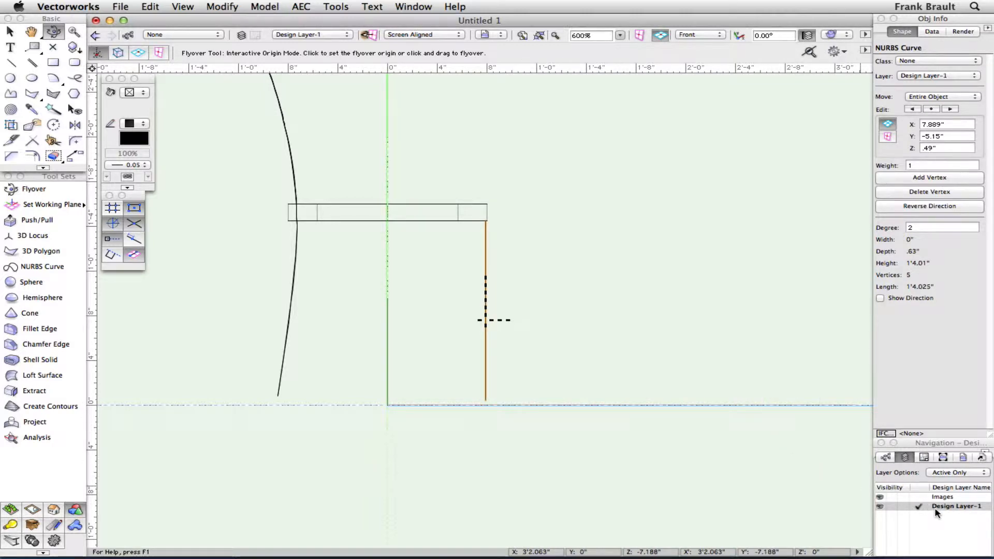
left_click(937, 476)
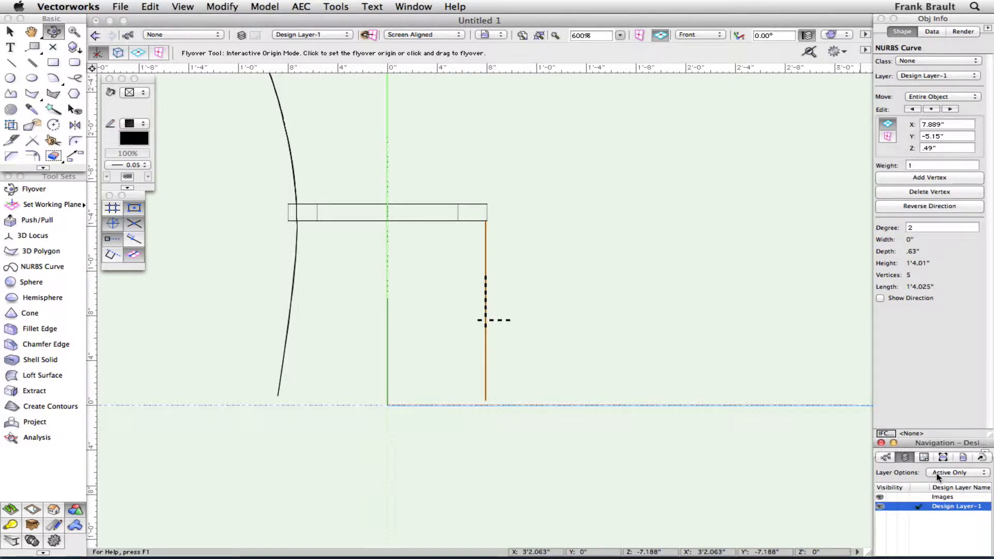
left_click(976, 473)
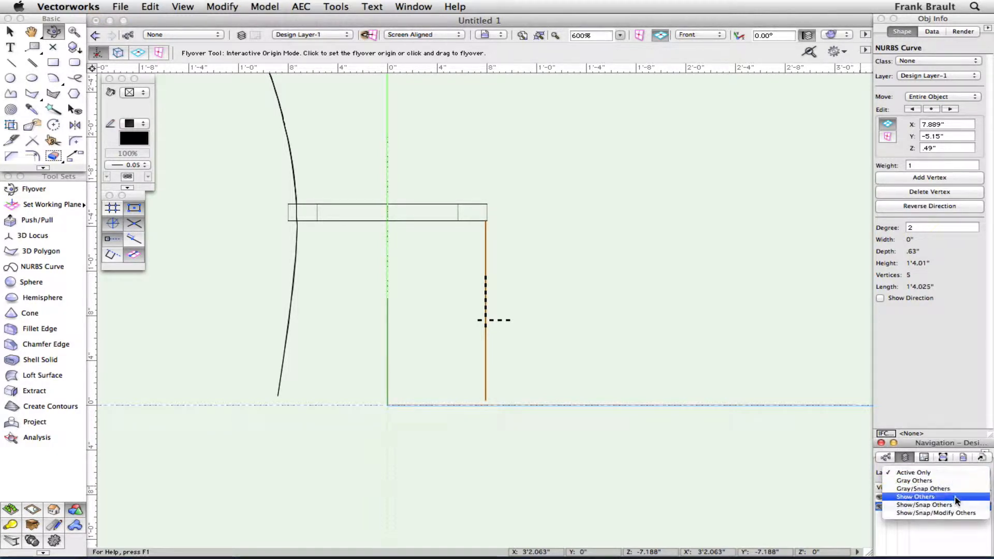
left_click(955, 497)
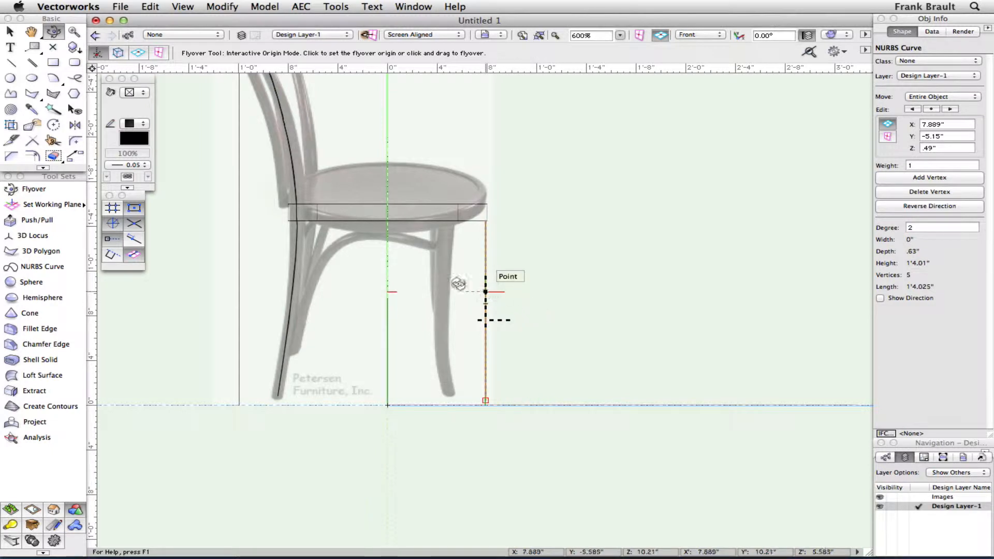
left_click(10, 33)
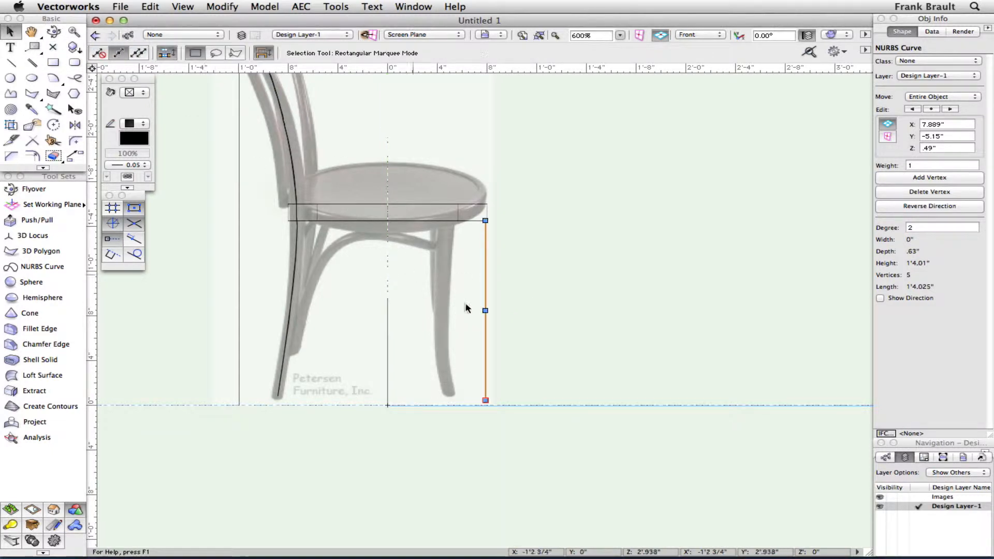
left_click_drag(485, 304, 444, 302)
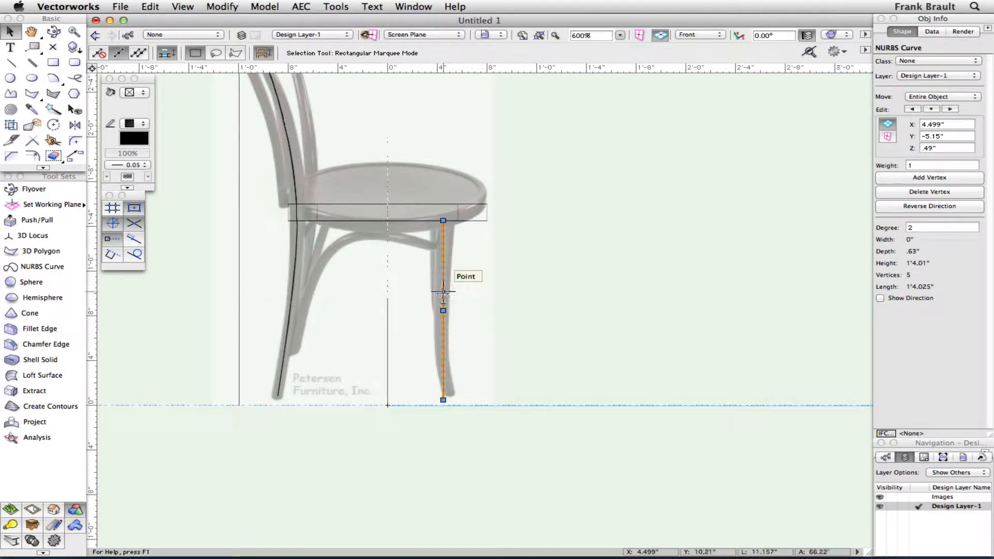
Step: Reshape the front leg curve by moving its top endpoint slightly forward along the seat's underside to match the reference image
key("shift+r")
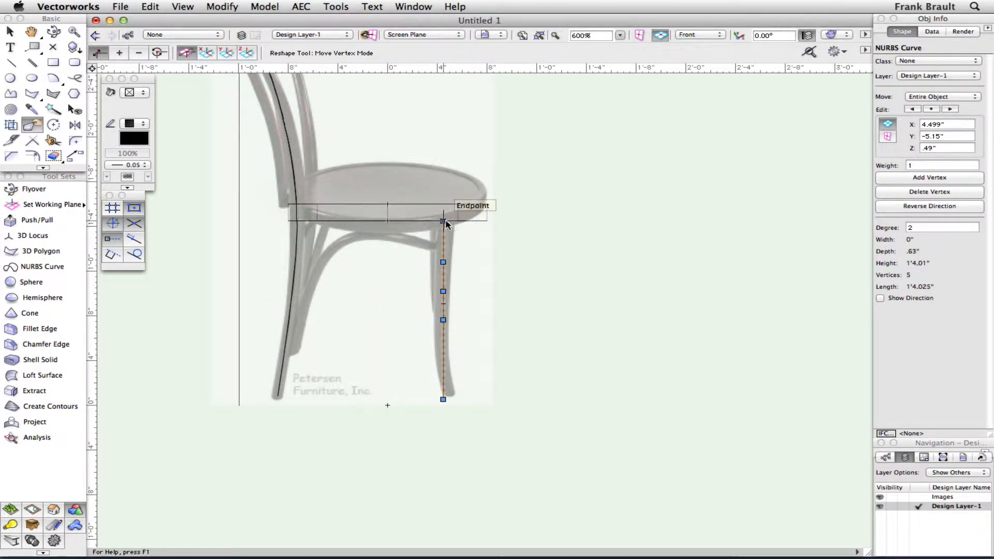
left_click_drag(443, 221, 443, 221)
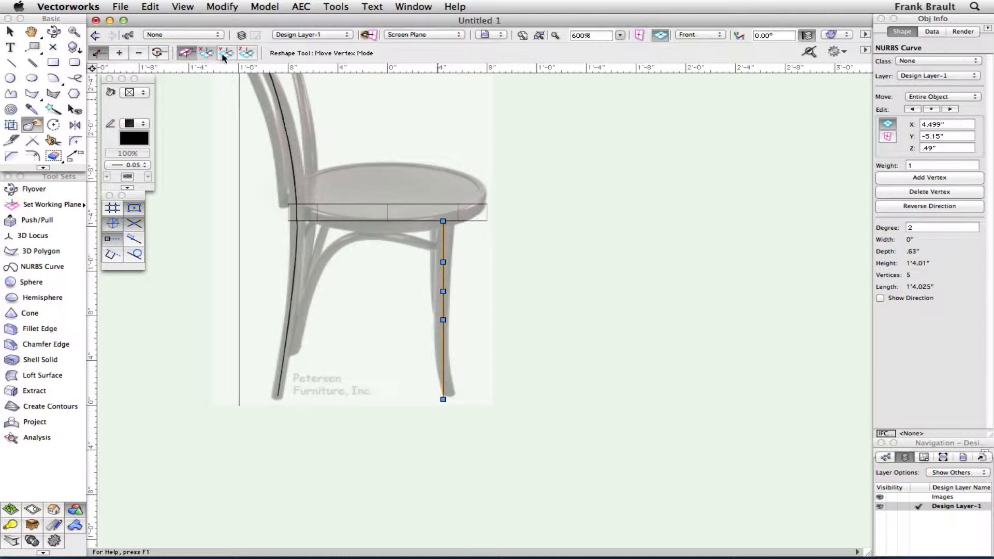
left_click_drag(443, 221, 402, 221)
key("z")
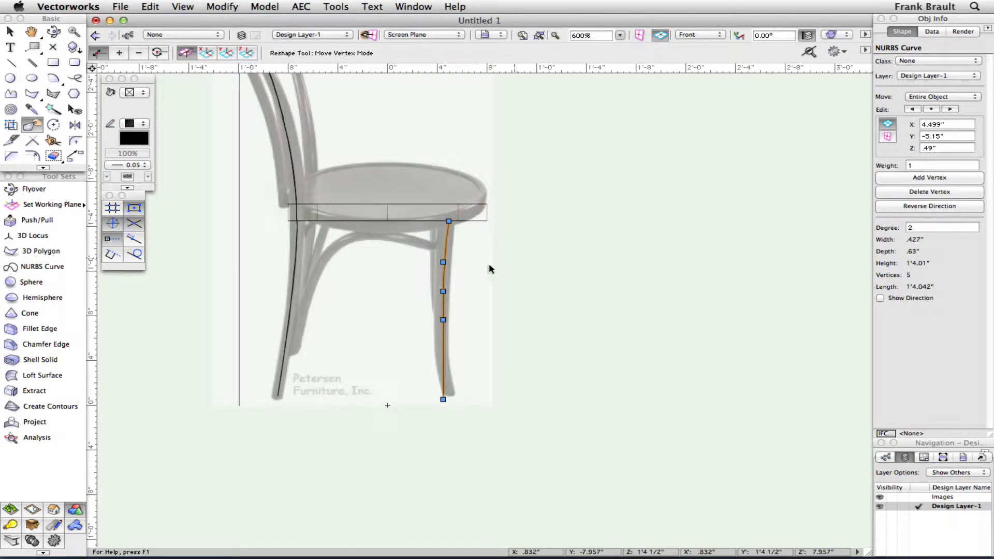
left_click_drag(443, 399, 444, 398)
left_click(481, 383)
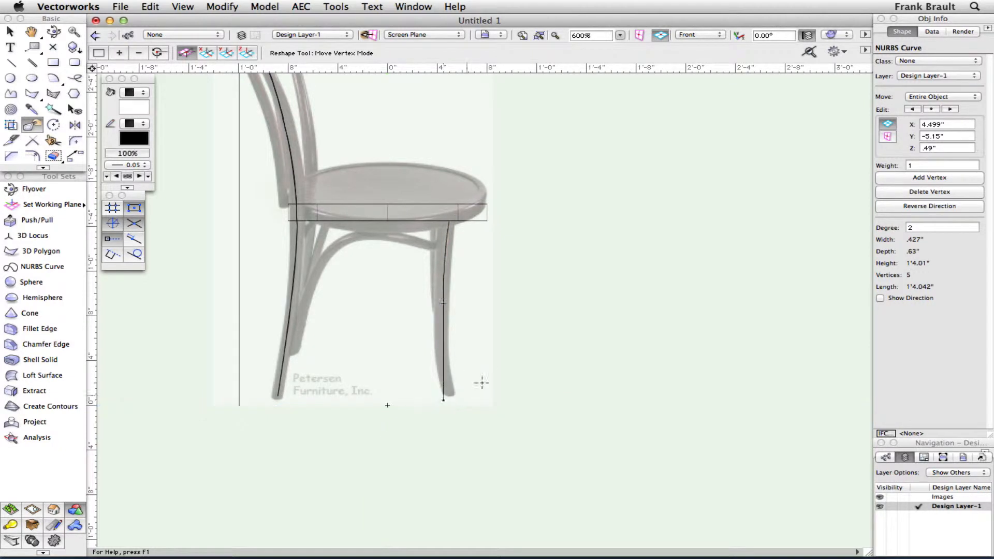
Step: Move the leg curve's bottom endpoint to X 5.158", Z .87", and shift the vertex above it down and backward to follow the image's leg
left_click(444, 330)
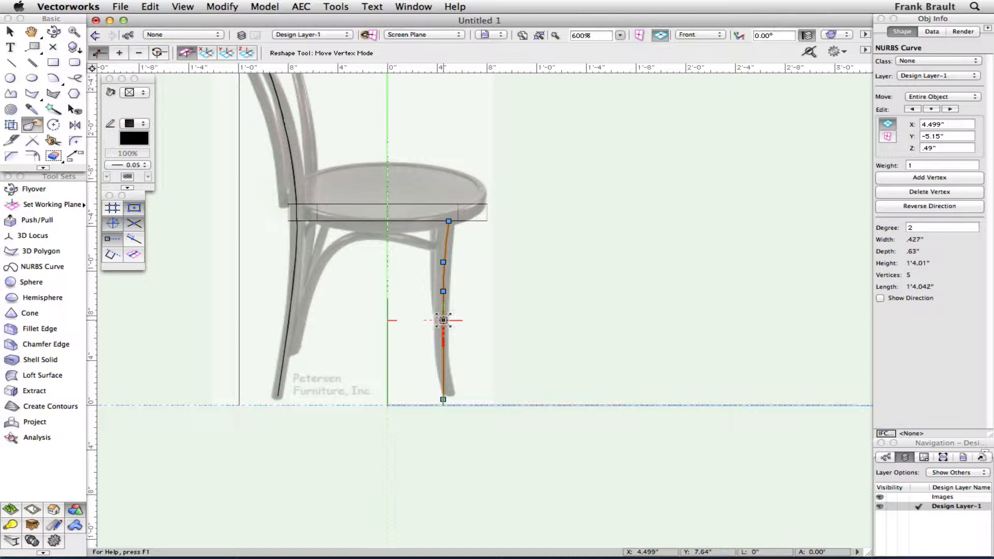
left_click_drag(443, 320, 440, 359)
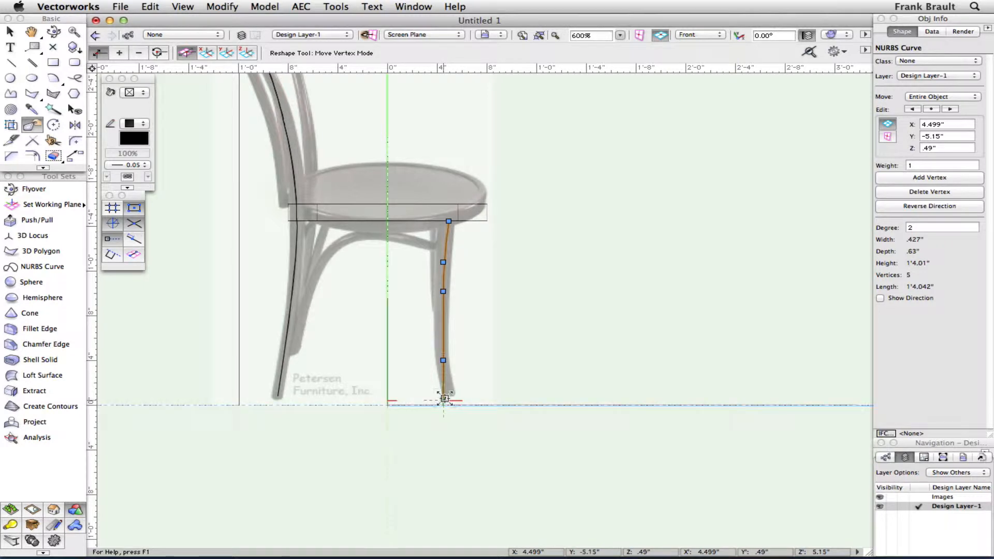
left_click_drag(445, 398, 509, 376)
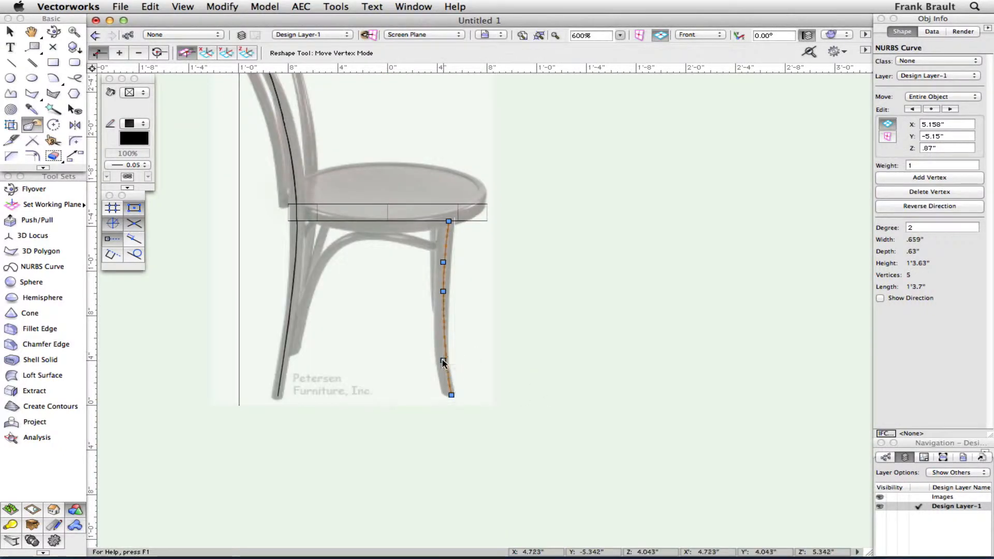
mouse_move(443, 359)
left_mouse_down()
mouse_move(429, 360)
mouse_move(476, 356)
left_mouse_up()
key("z")
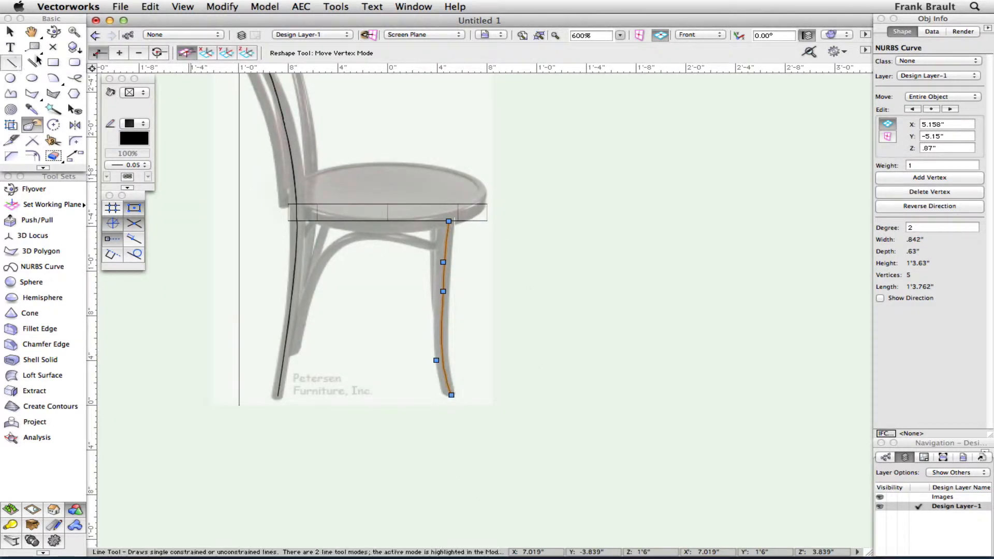
Step: Examine the leg curve against the reference images from an orbited view, the Right view and the Front view
left_click(53, 31)
left_click_drag(445, 327, 344, 414)
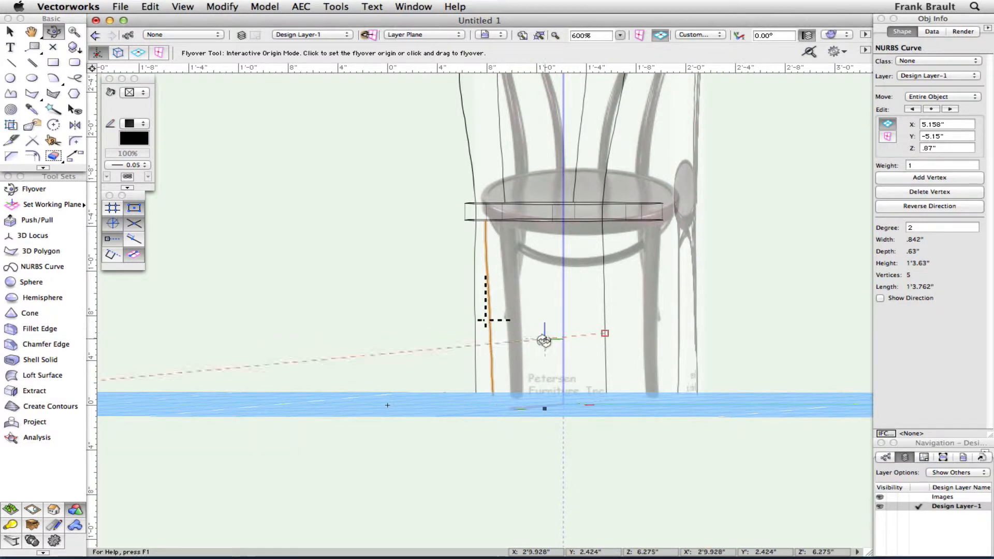
left_click(706, 36)
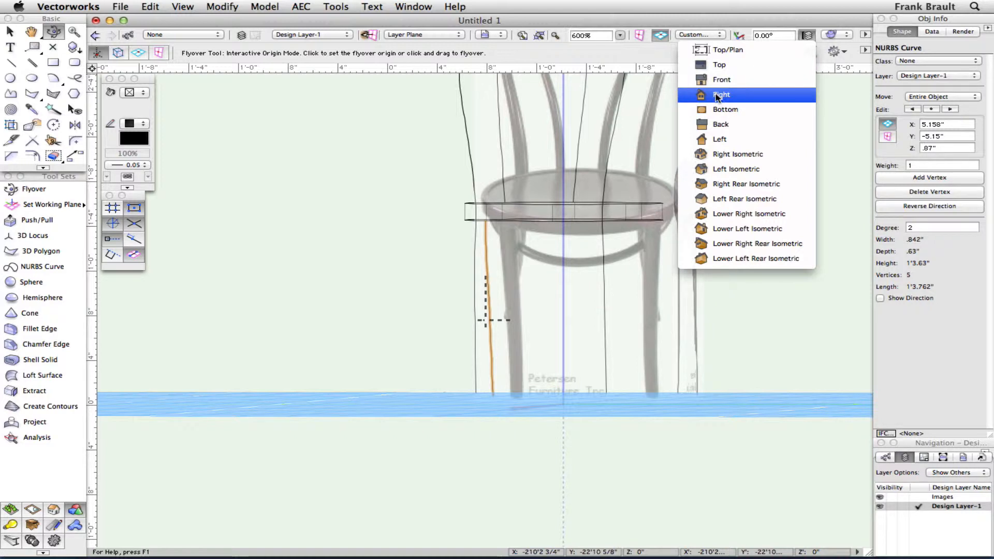
left_click(719, 95)
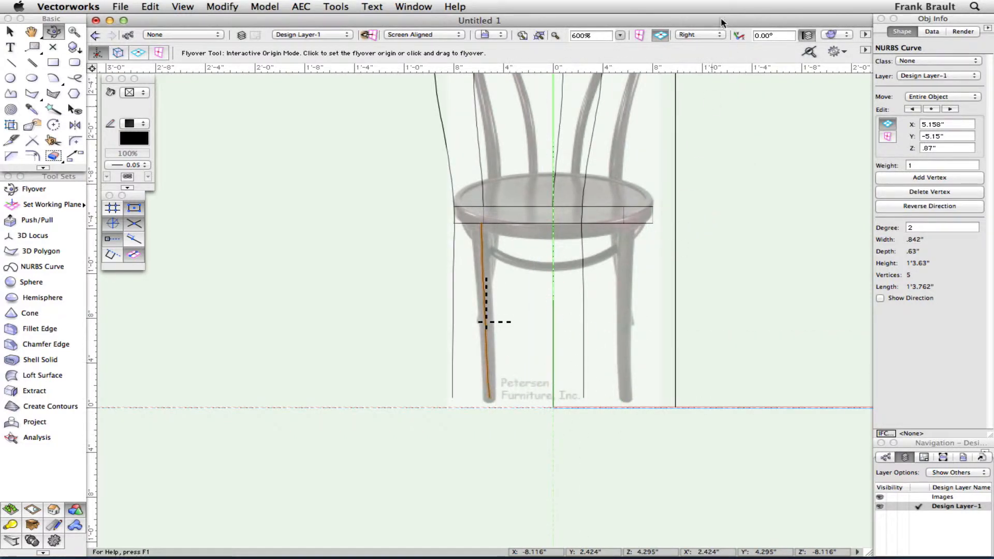
left_click(705, 35)
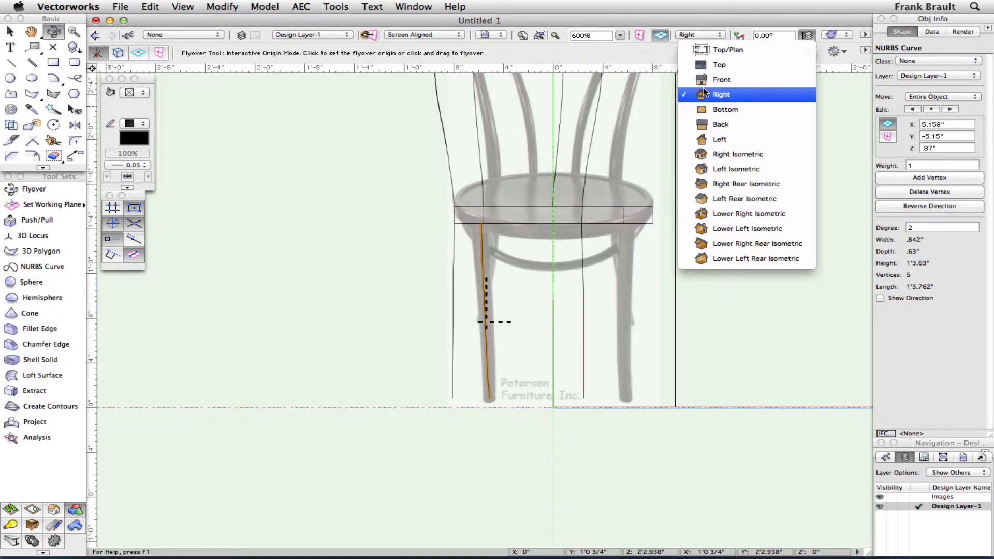
left_click(721, 79)
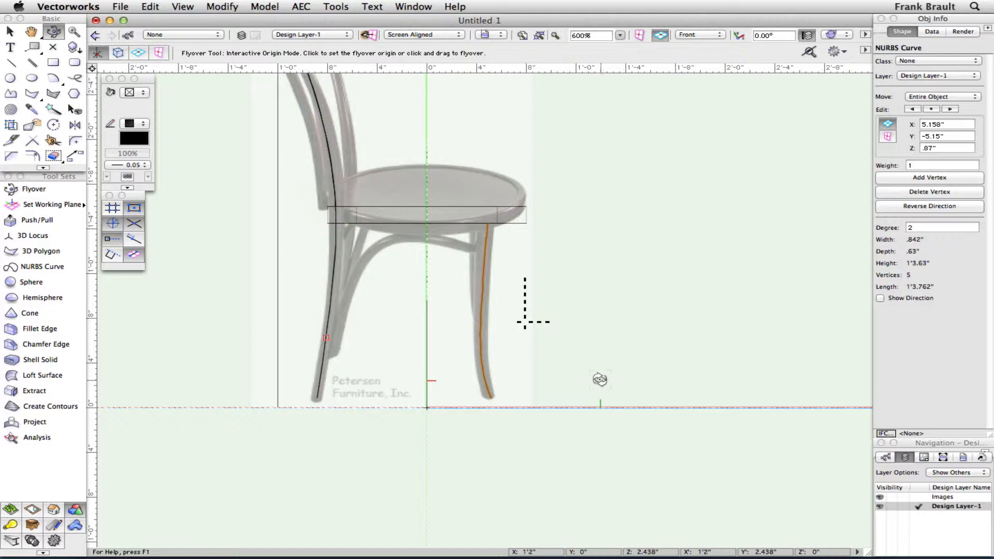
Step: In the Top/Plan view, place a 2D locus at the seat circle's center, at X 0", Y 0"
key("super+5")
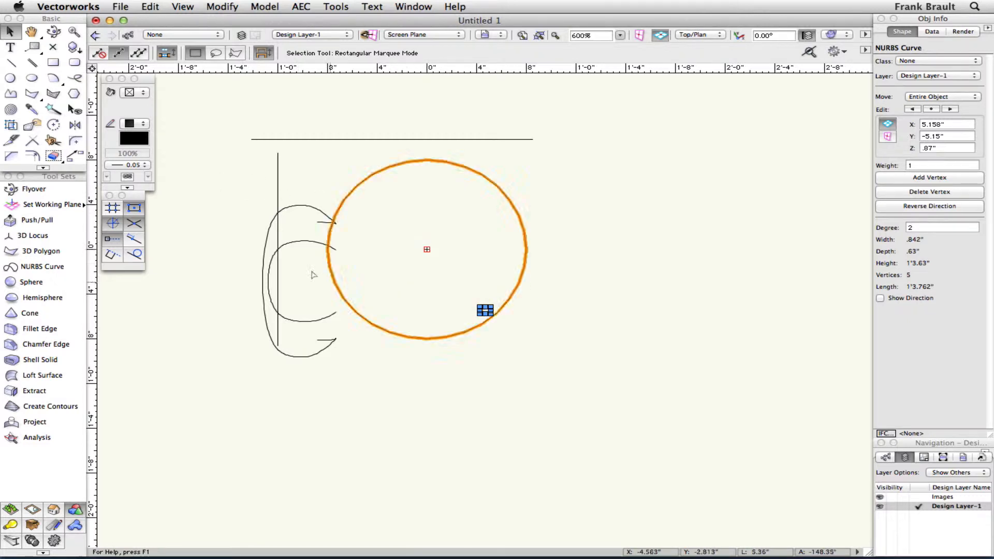
left_click_drag(213, 182, 397, 373)
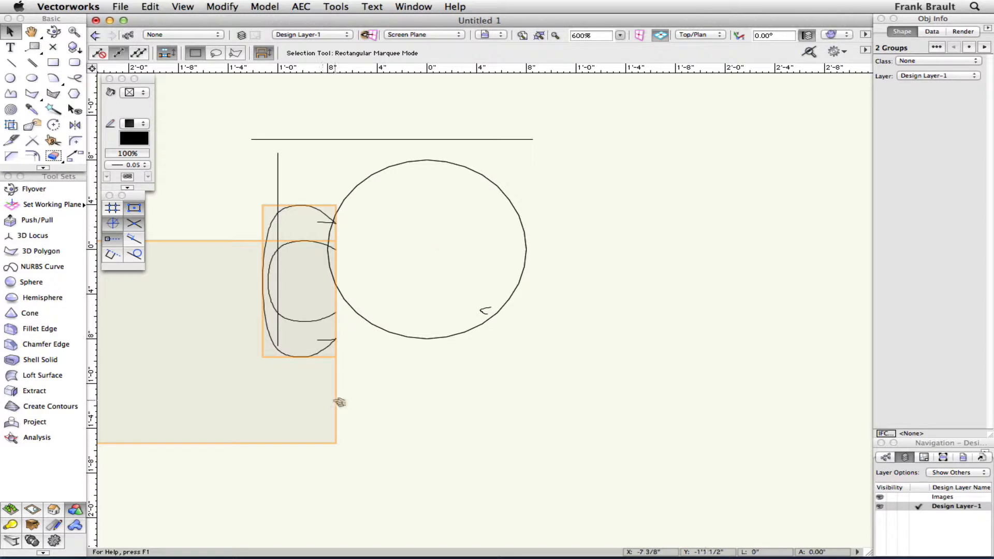
left_click(434, 370)
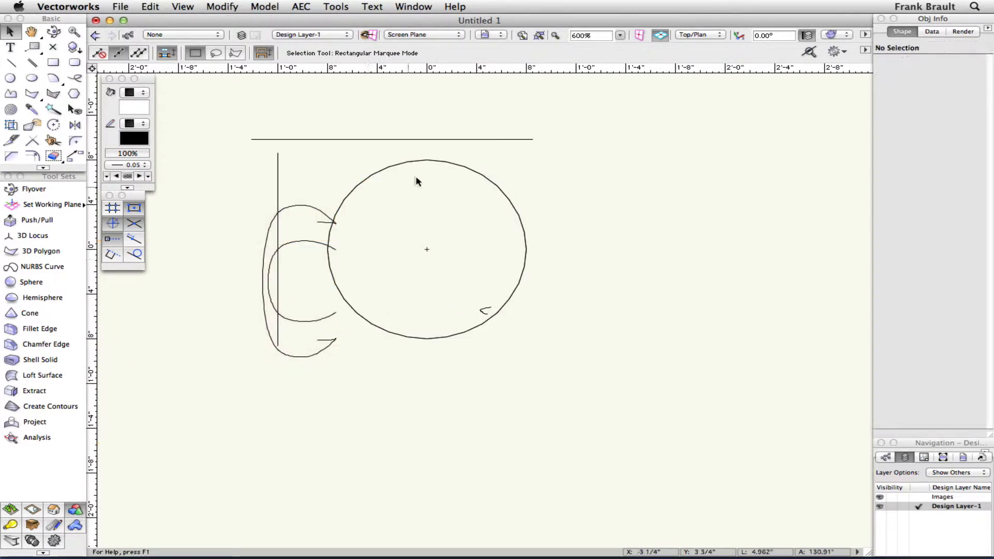
mouse_move(540, 162)
left_mouse_down()
mouse_move(190, 312)
mouse_move(207, 365)
mouse_move(235, 368)
left_mouse_up()
left_click(541, 323)
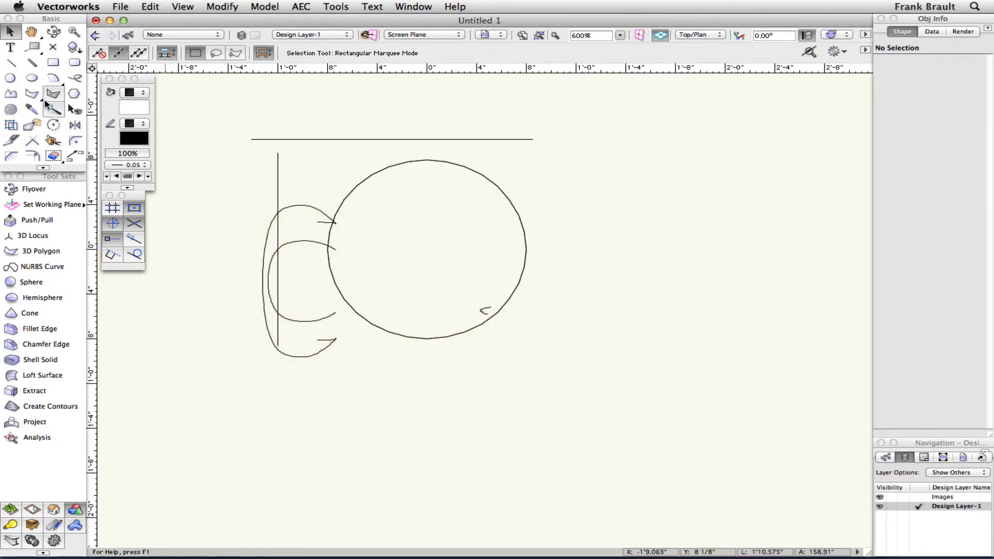
left_click(53, 47)
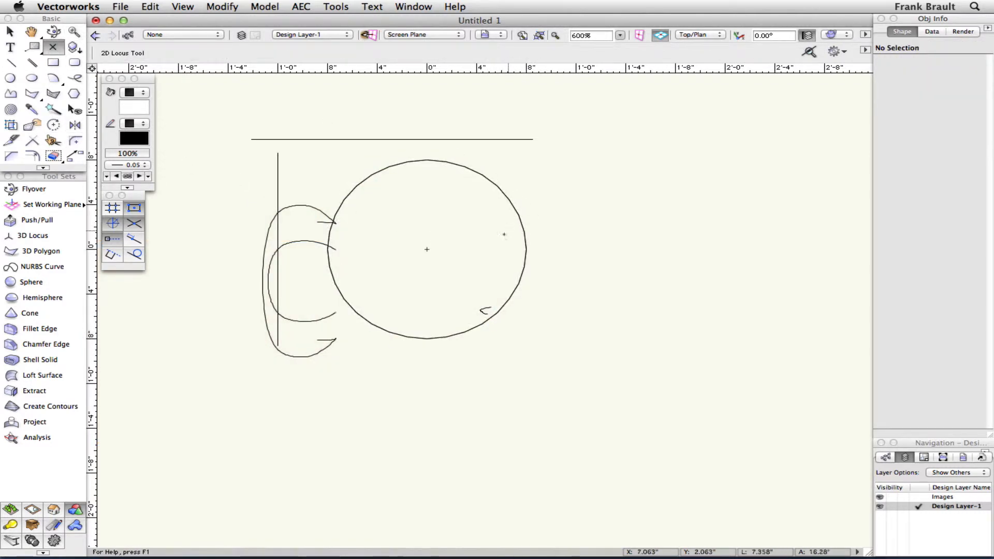
left_click(426, 249)
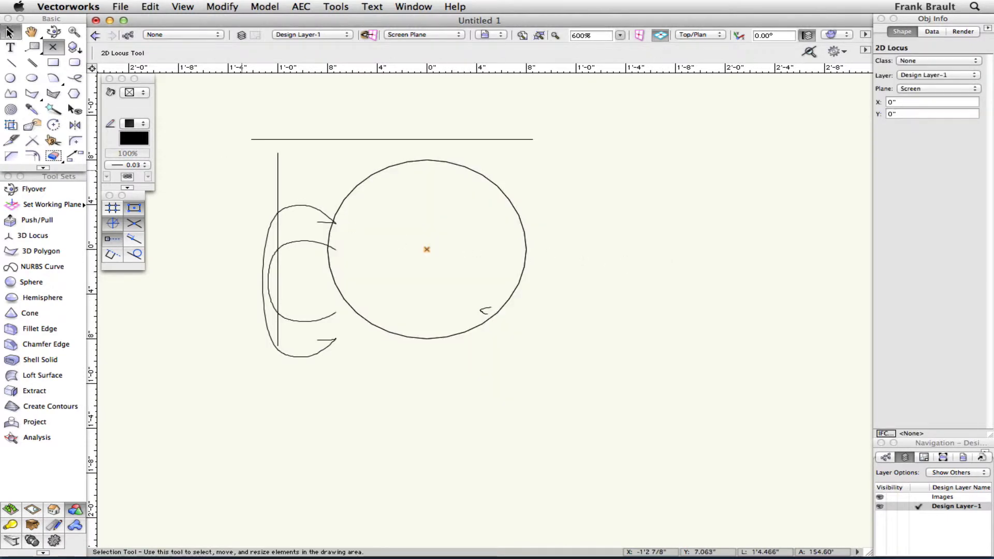
Step: Try to align the two back frame curve groups along the vertical axis by their centers, and undo the alignment
left_click(10, 31)
left_click_drag(238, 180, 314, 252)
left_click(319, 210)
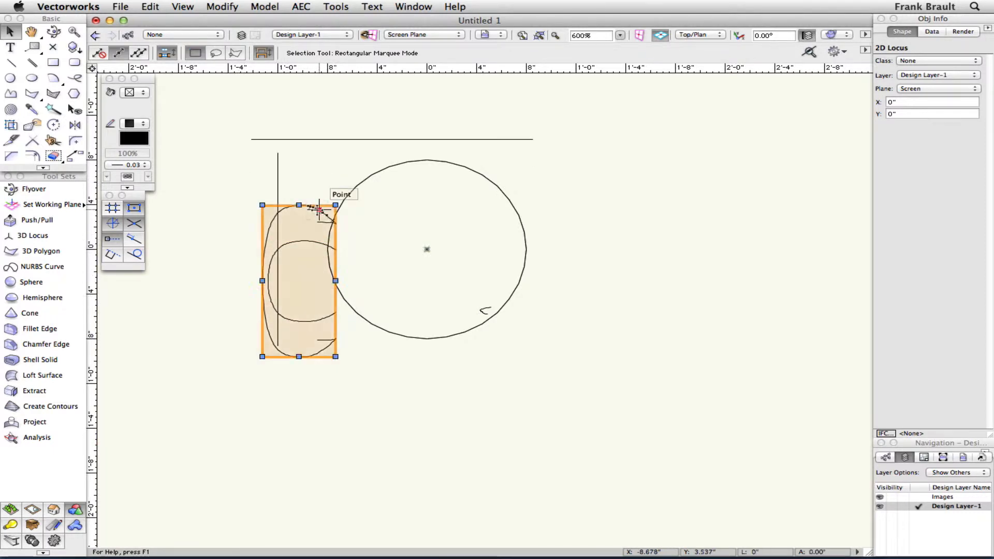
left_click(319, 243, "shift")
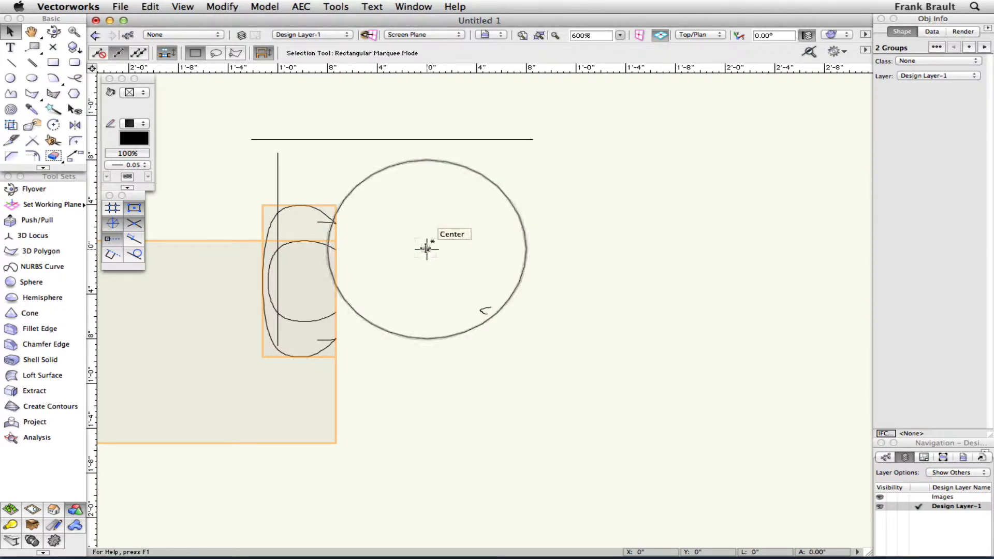
left_click(228, 6)
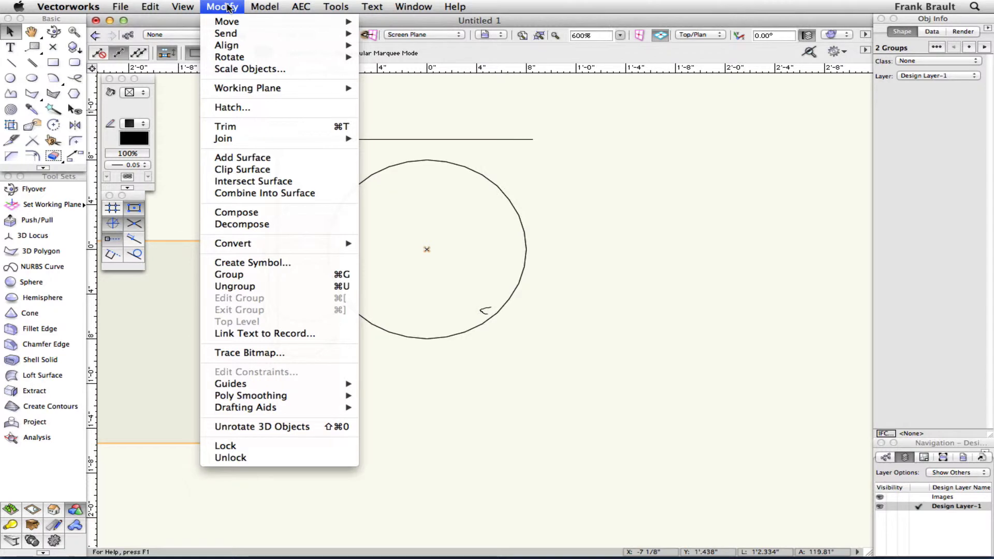
mouse_move(233, 46)
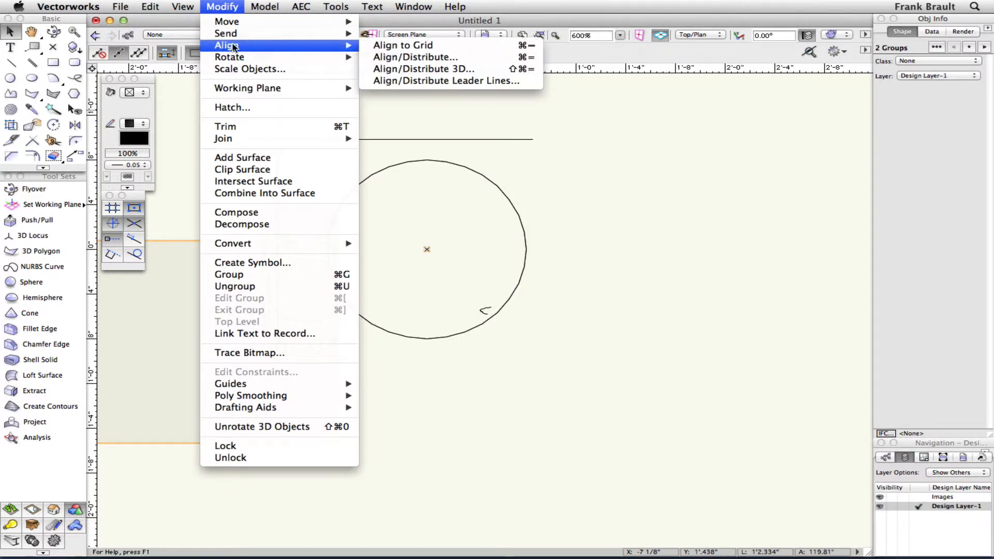
left_click(415, 57)
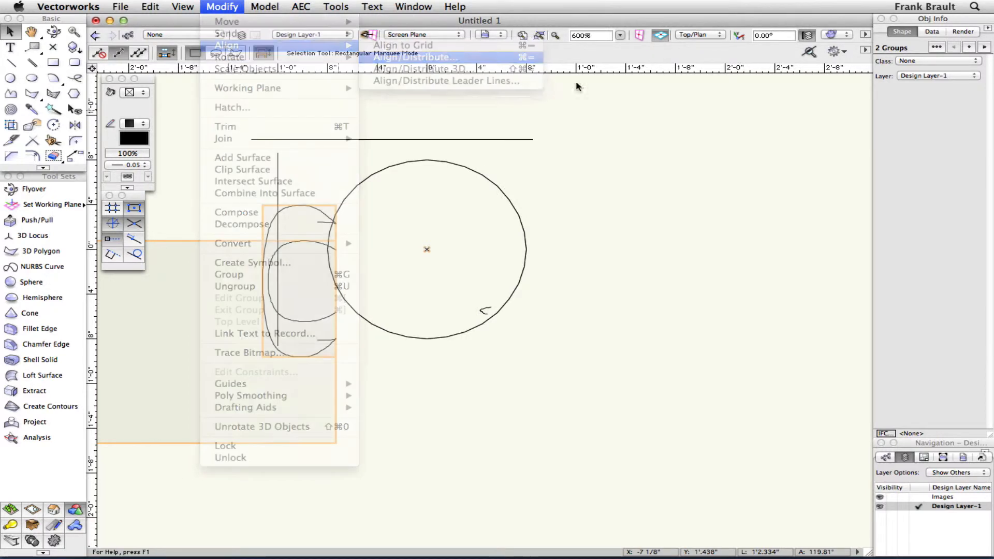
left_click(532, 167)
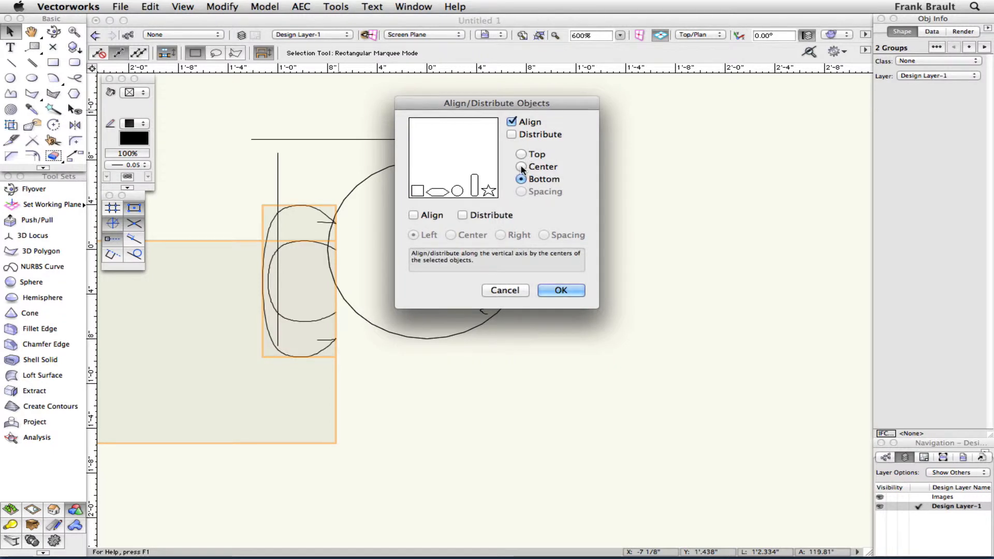
left_click(562, 290)
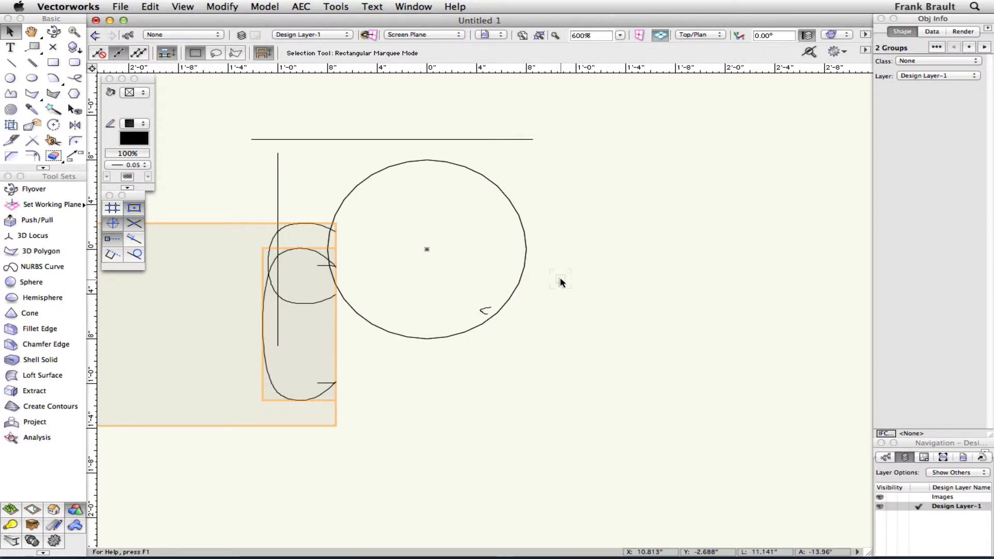
key("super+z")
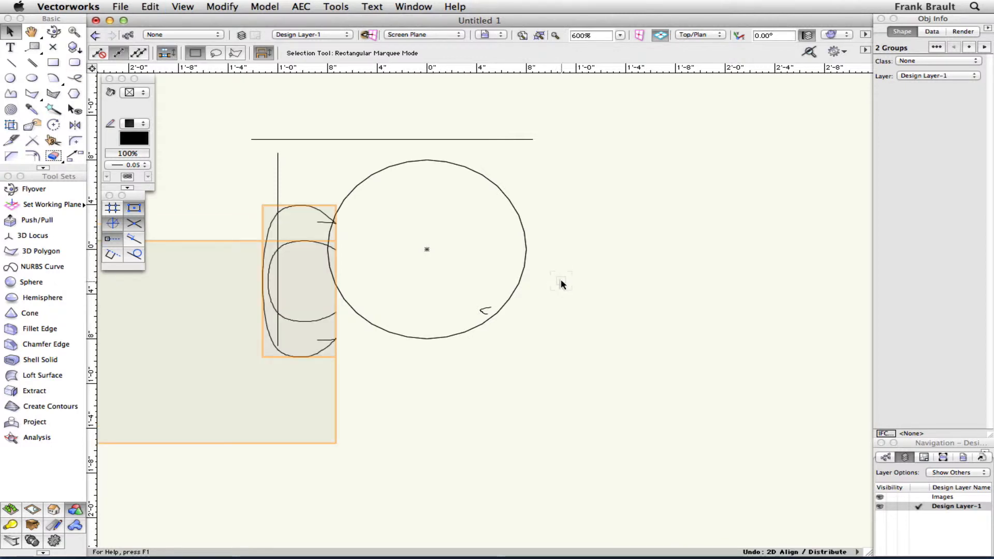
left_click(567, 308)
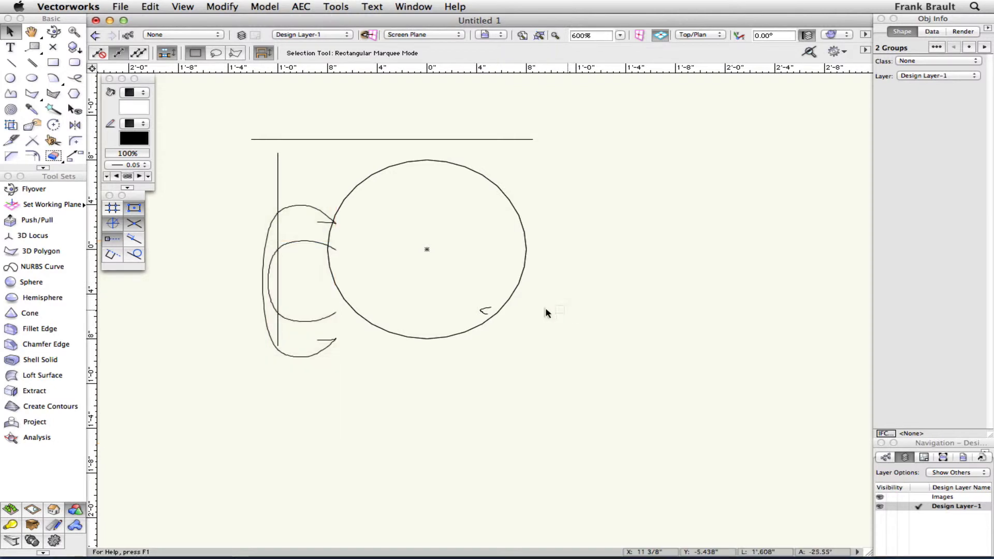
Step: Align the outer back frame group with the 2D locus along the vertical axis by their centers
left_click(263, 295)
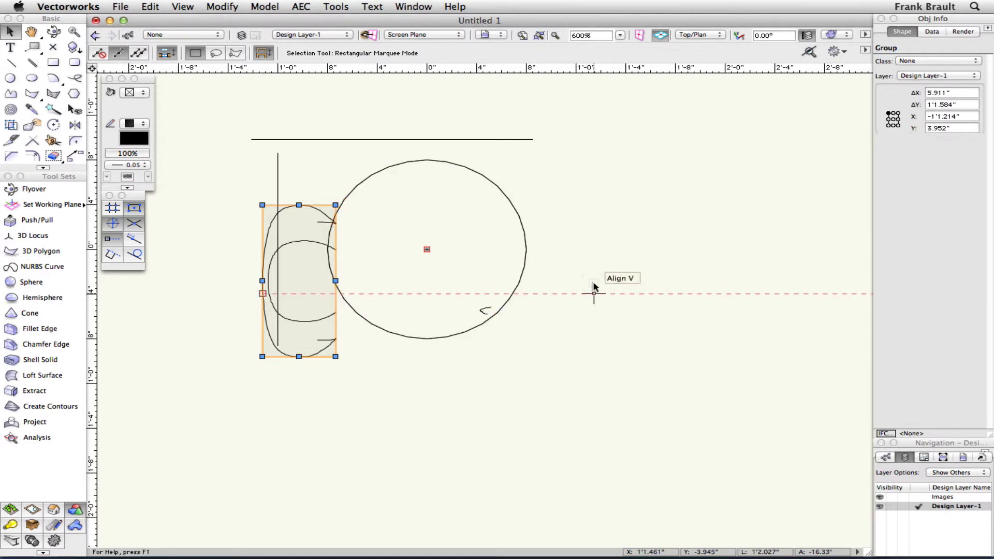
left_click_drag(568, 221, 378, 277)
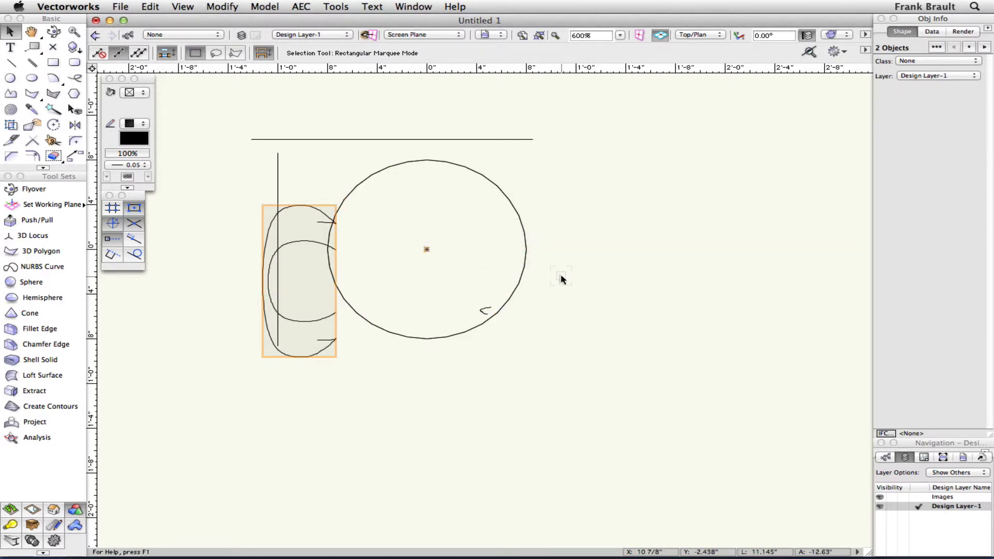
key("super+equal")
left_click(564, 288)
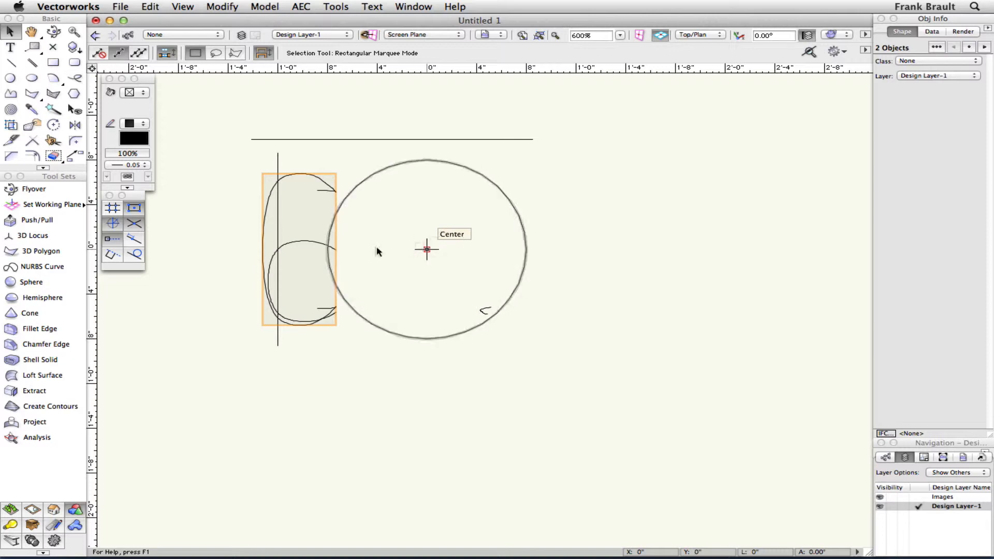
Step: Ungroup the inner back frame group and compose its NURBS curves into one continuous curve
left_click(287, 242)
scroll(288, 242, "up", 1)
scroll(288, 243, "down", 10)
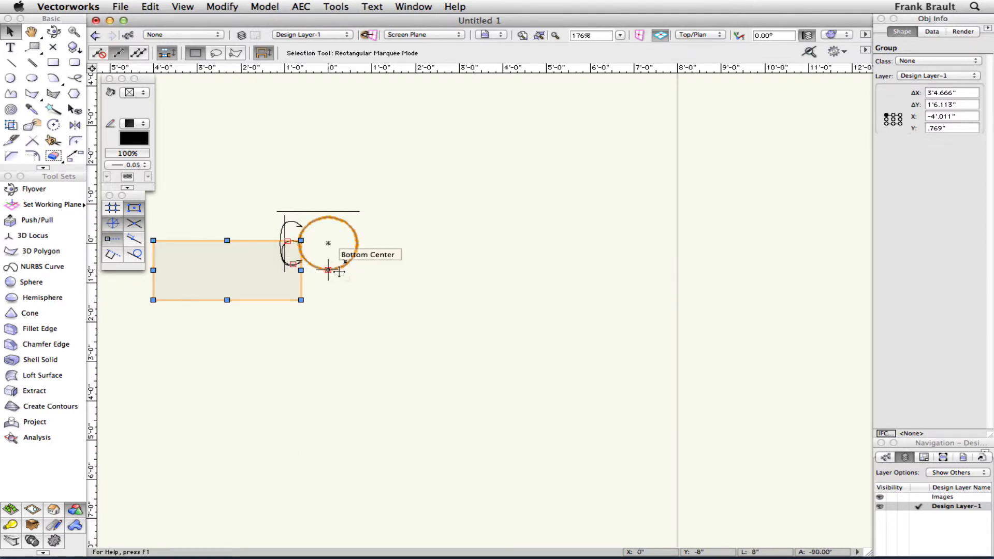
key("super+u")
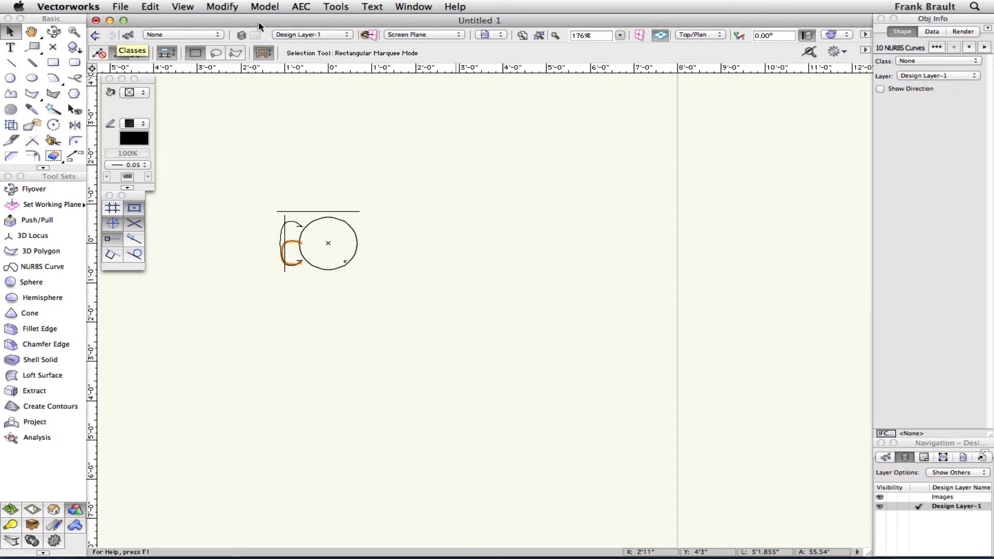
left_click(213, 8)
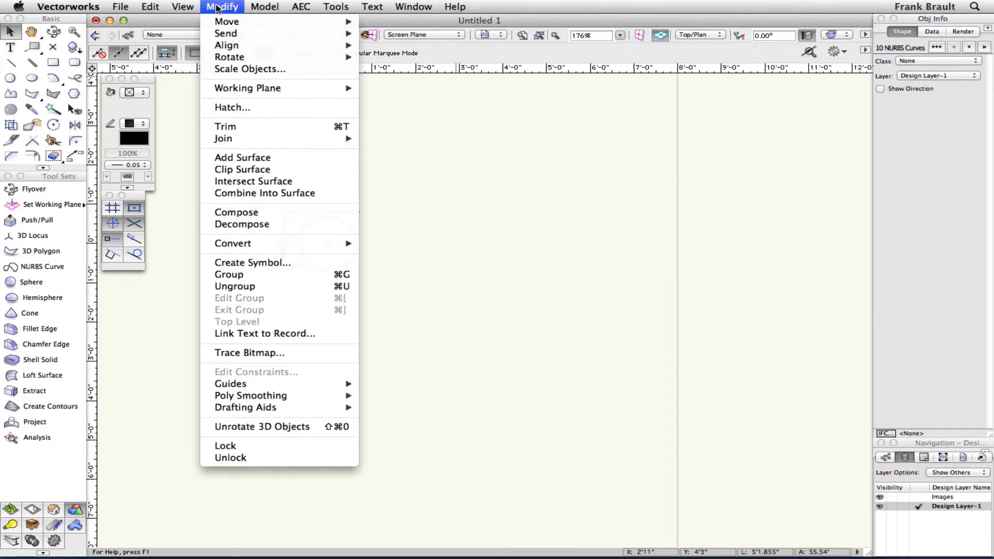
left_click(246, 212)
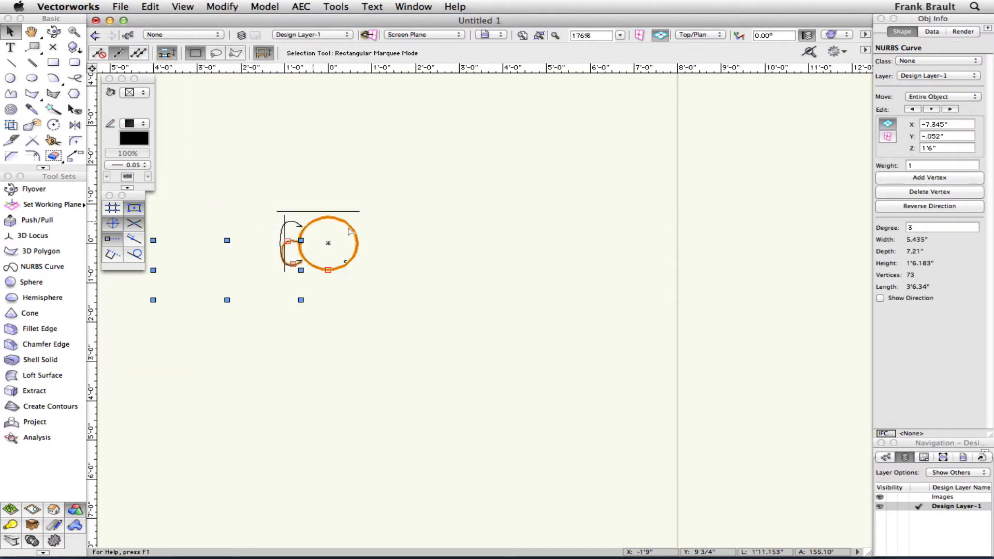
Step: Align the composed inner back frame curve with the 2D locus along the vertical axis by their centers
left_click(508, 271)
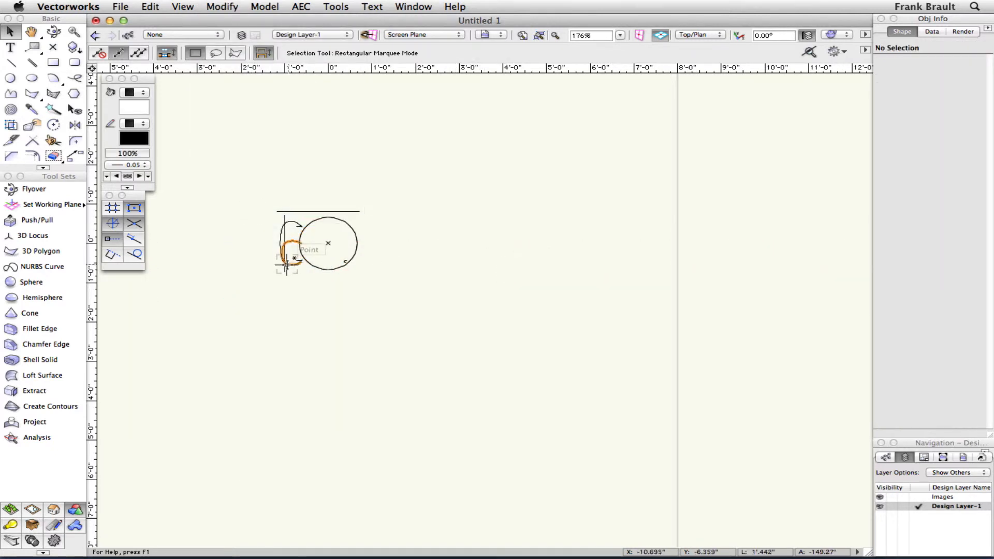
left_click(286, 264)
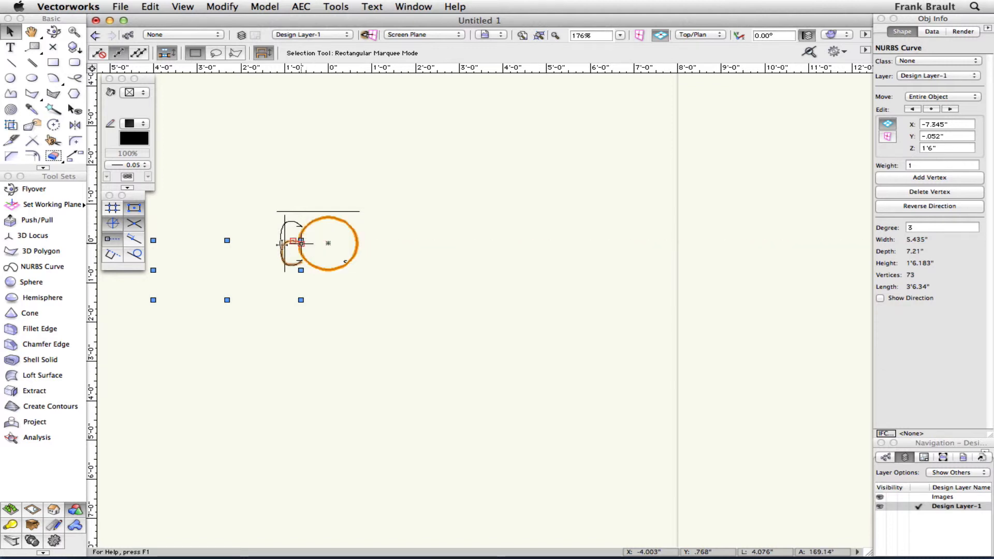
left_click(53, 32)
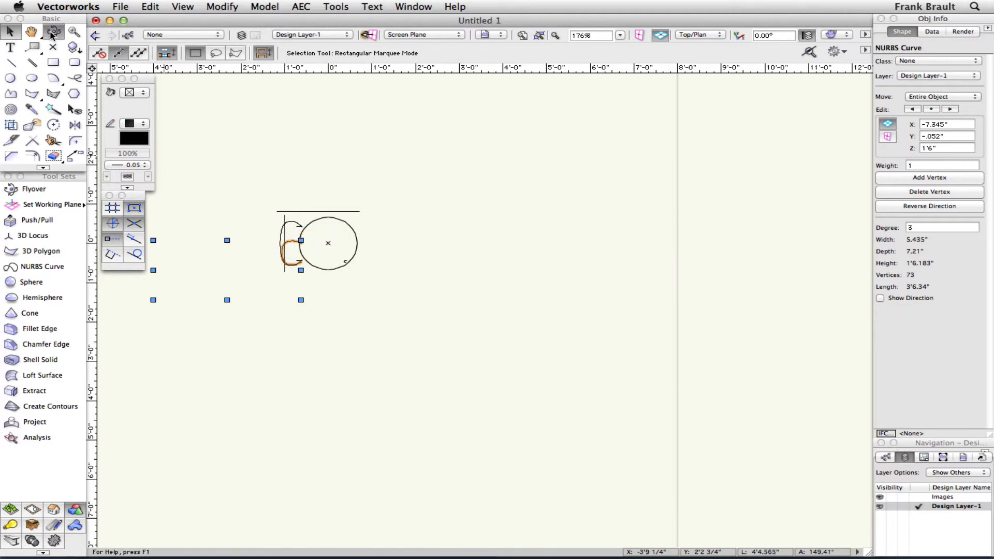
left_click_drag(325, 288, 402, 256)
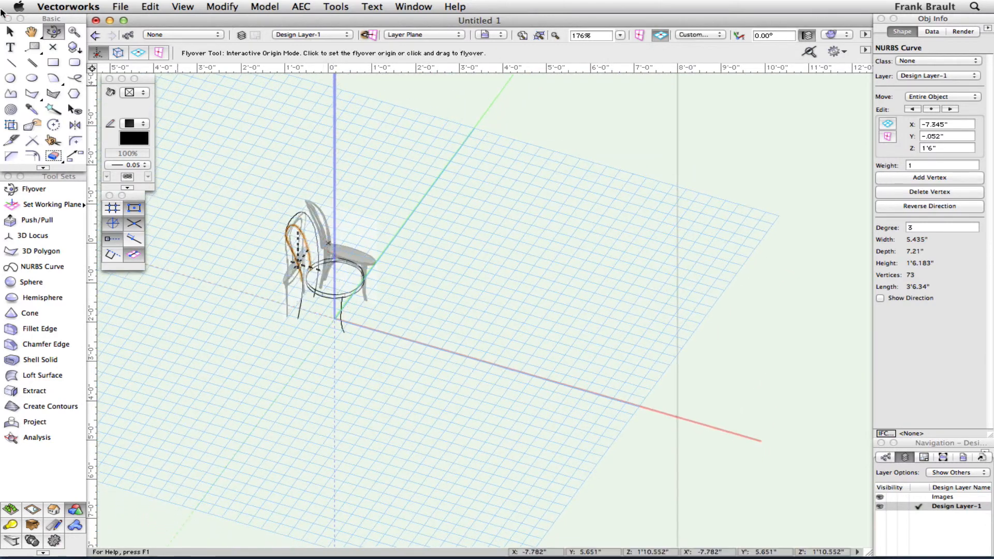
left_click(8, 33)
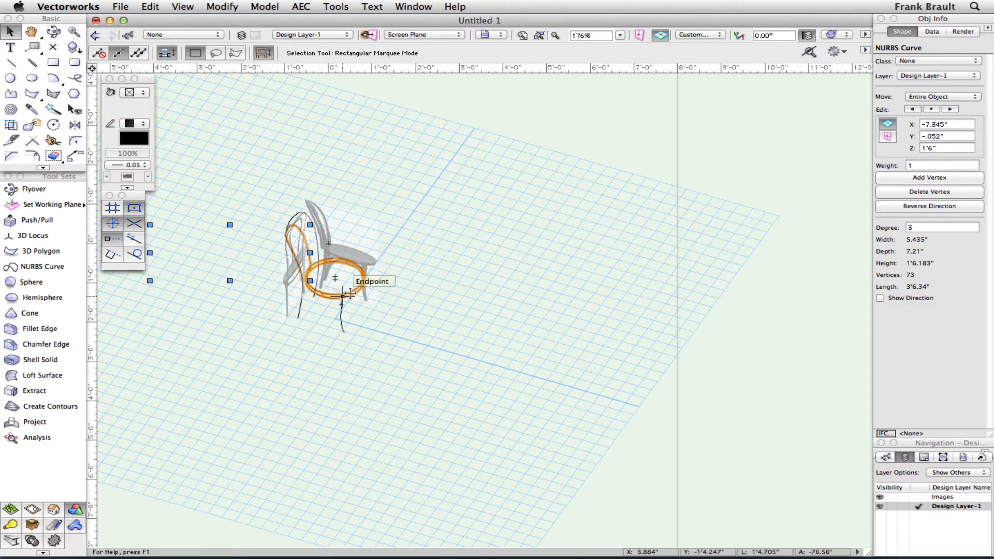
key("F5")
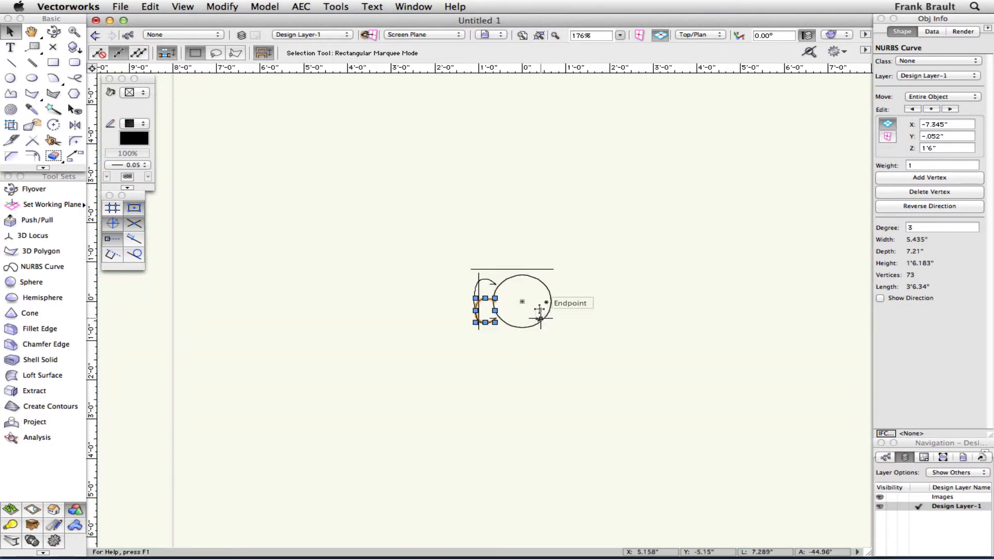
left_click(546, 302, "shift")
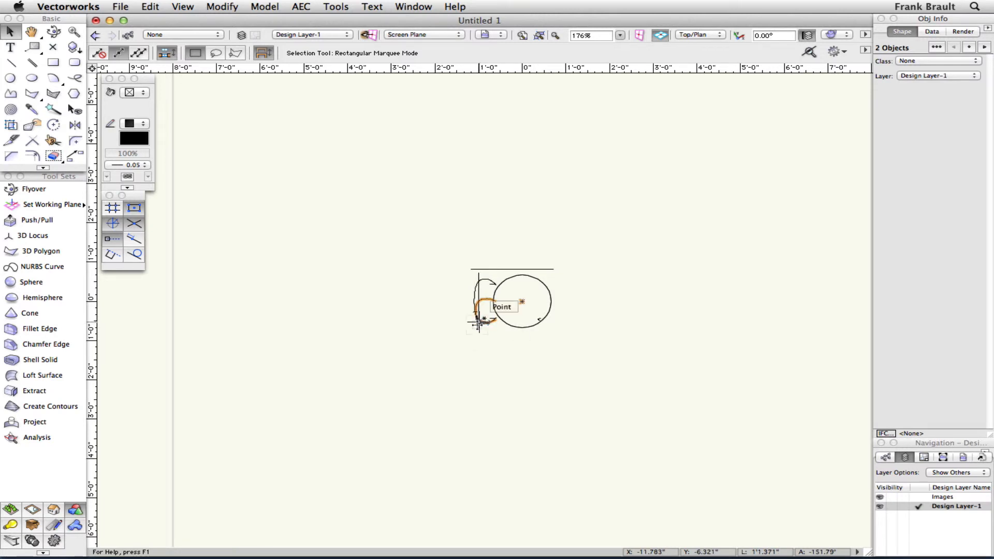
key("super+equal")
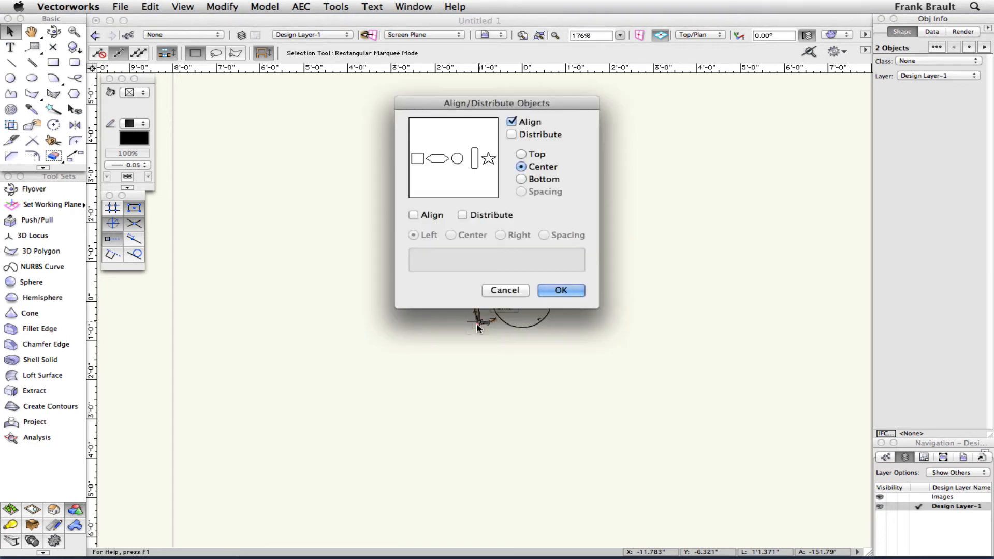
left_click(564, 291)
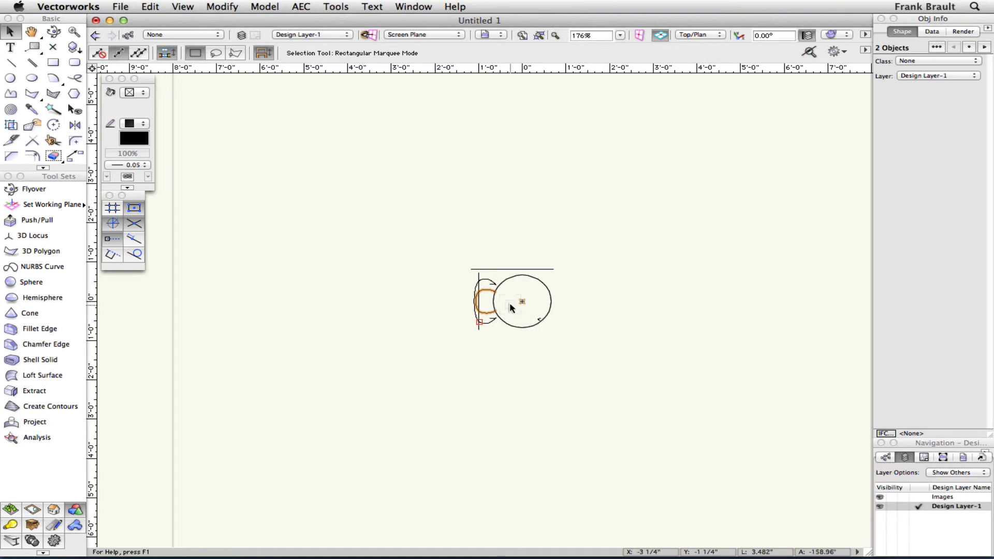
Step: Mirror a duplicate of the front leg curve across the horizontal axis through the locus at the seat's center, and check the frame in 3D
scroll(509, 303, "up", 4)
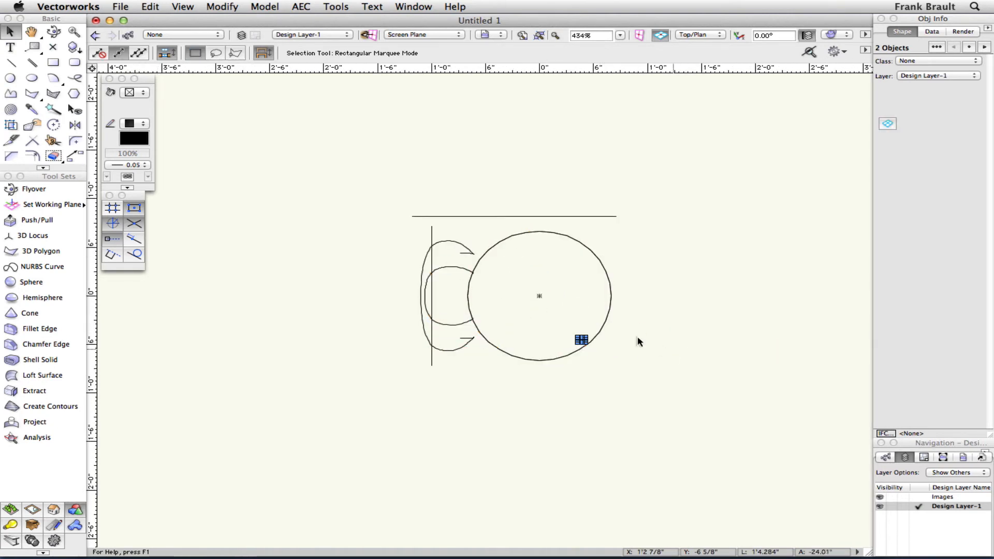
left_click(596, 335)
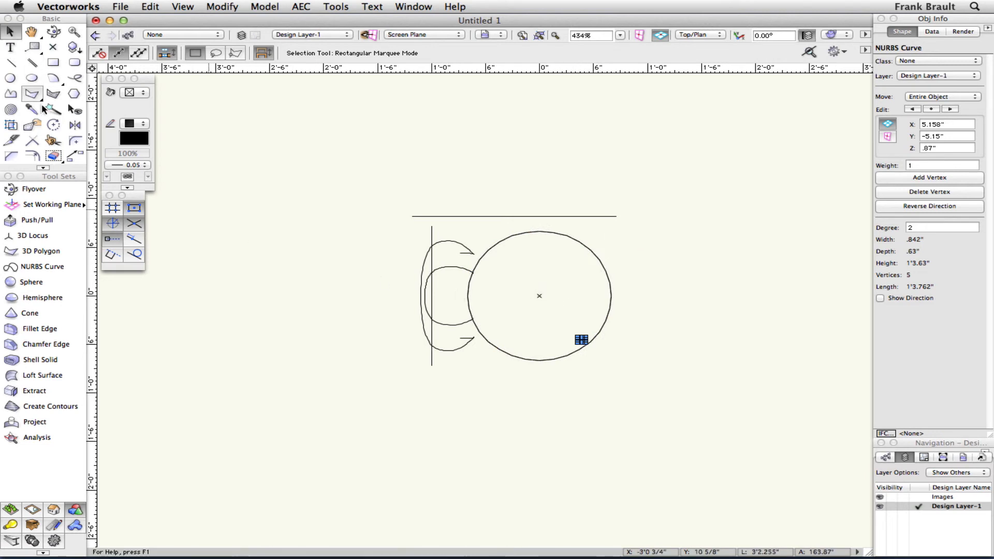
left_click(75, 124)
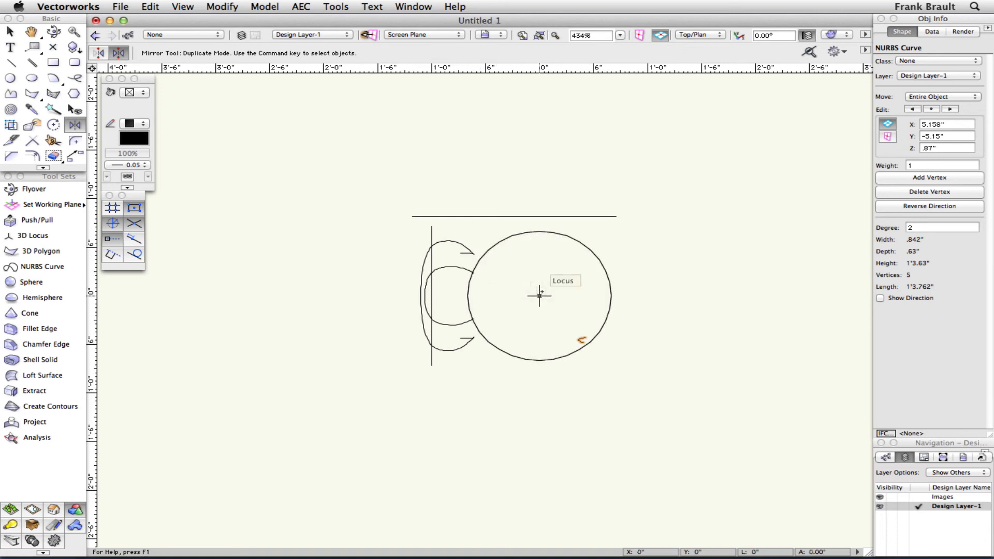
left_click(643, 296)
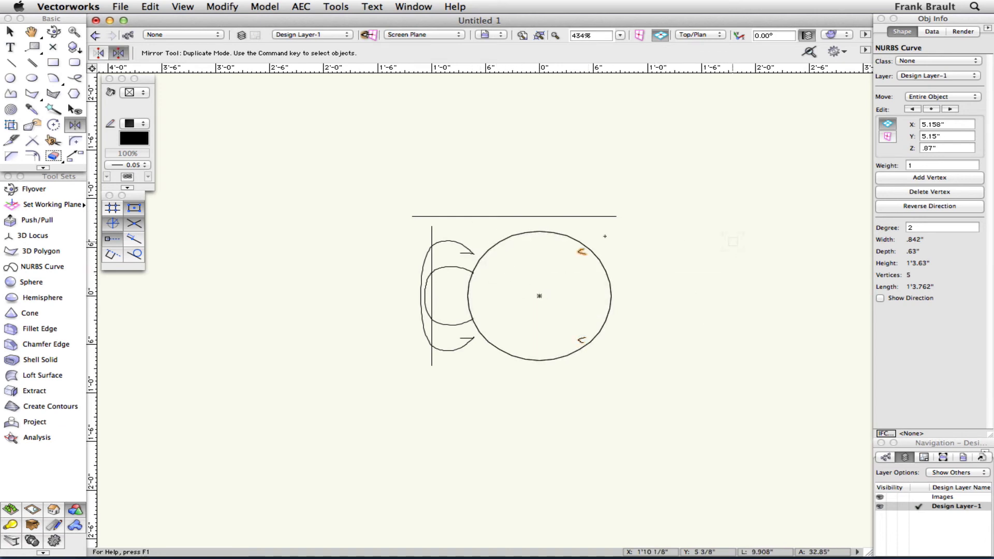
left_click(53, 32)
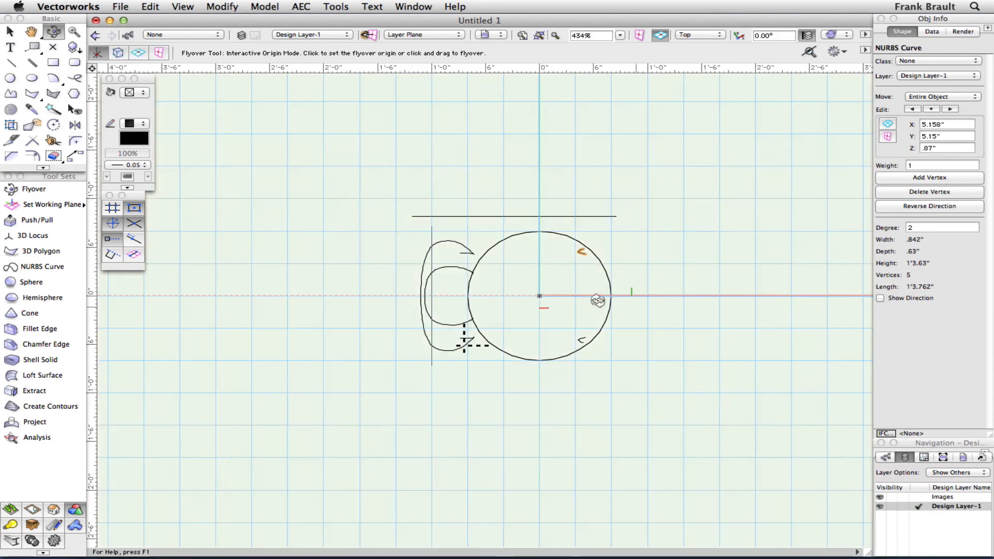
left_click_drag(596, 352, 558, 270)
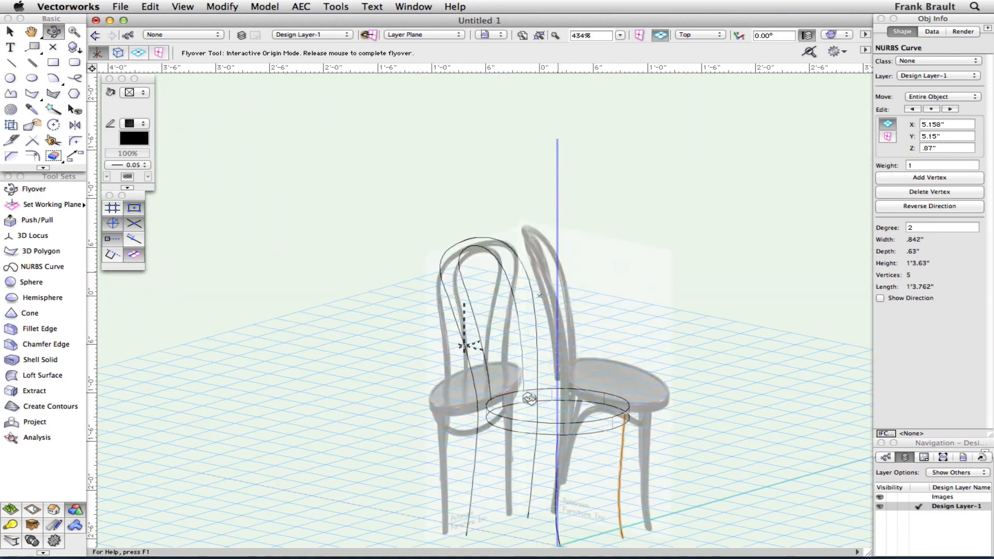
left_click_drag(527, 417, 645, 424)
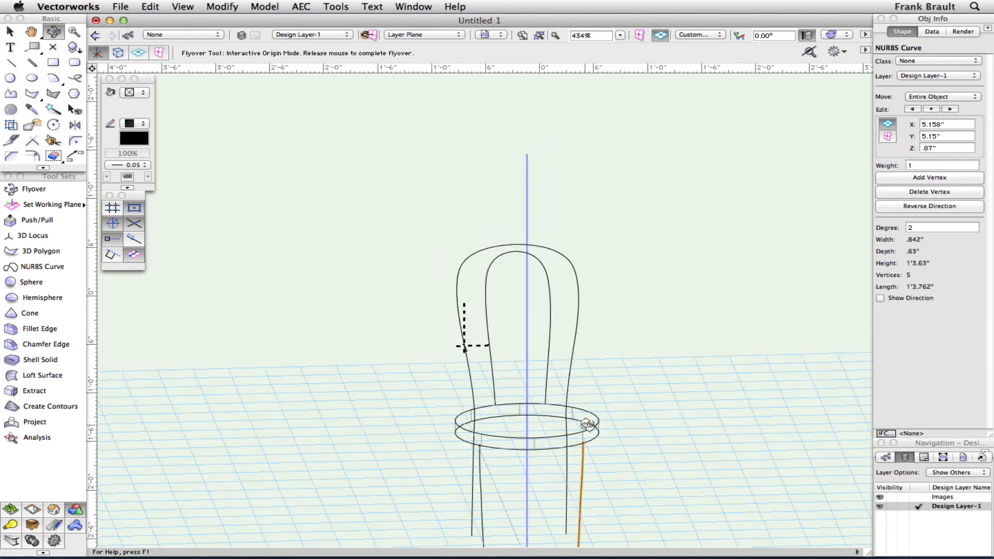